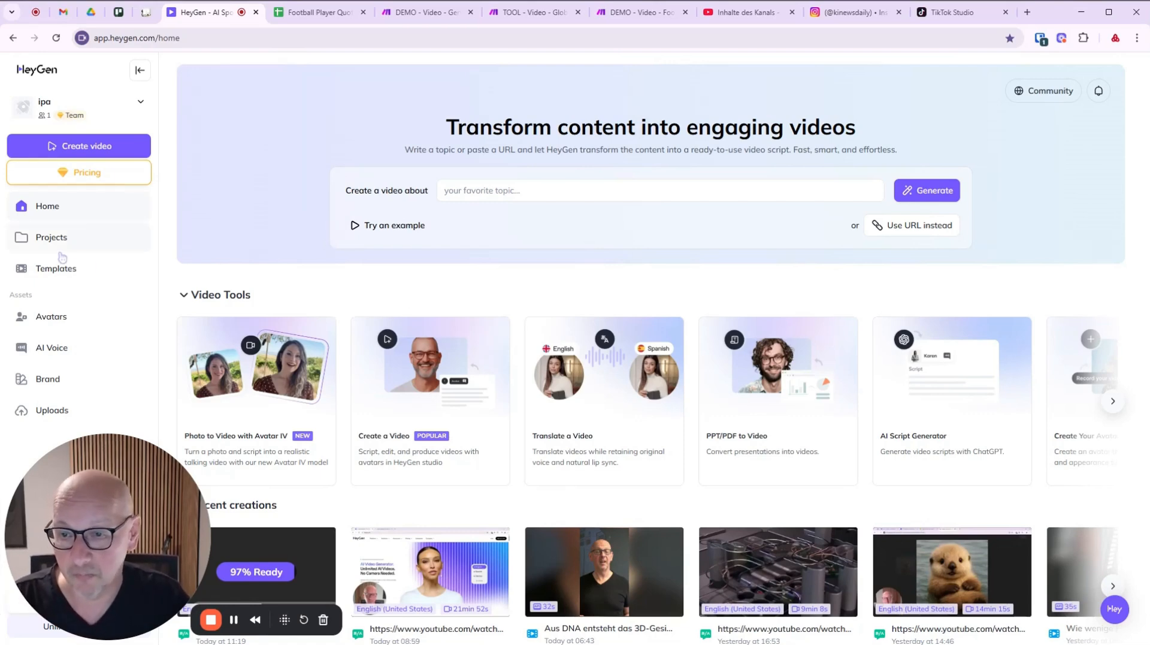
Open HeyGen's Avatars page listing your custom avatar and the 1014 public avatars.
{"action": "left_click", "coordinate": [40, 317]}
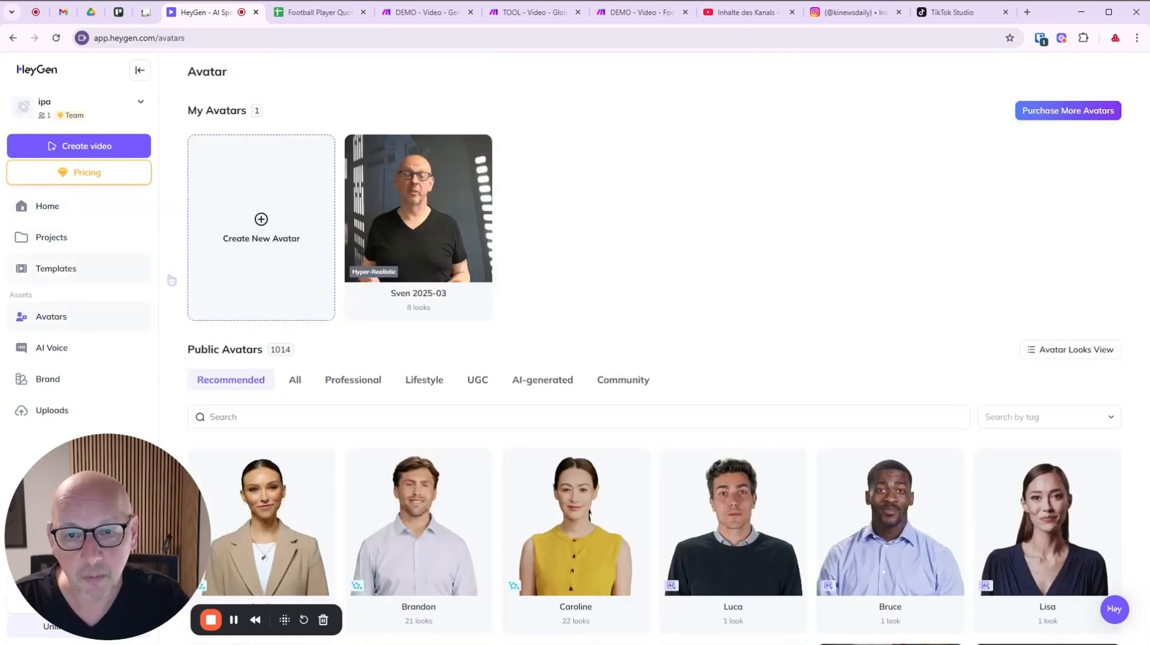
Open the custom avatar's 8 looks and the '...' menu on the SOR Star Wars Center 9-16 look.
{"action": "left_click", "coordinate": [413, 221]}
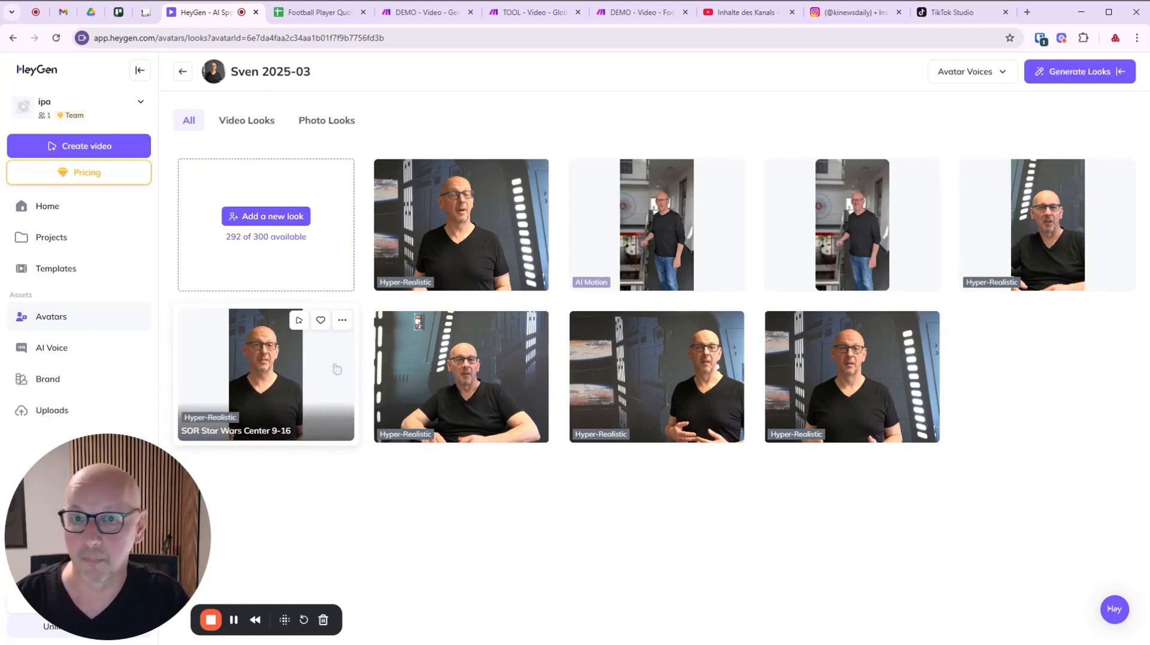
{"action": "left_click", "coordinate": [342, 319]}
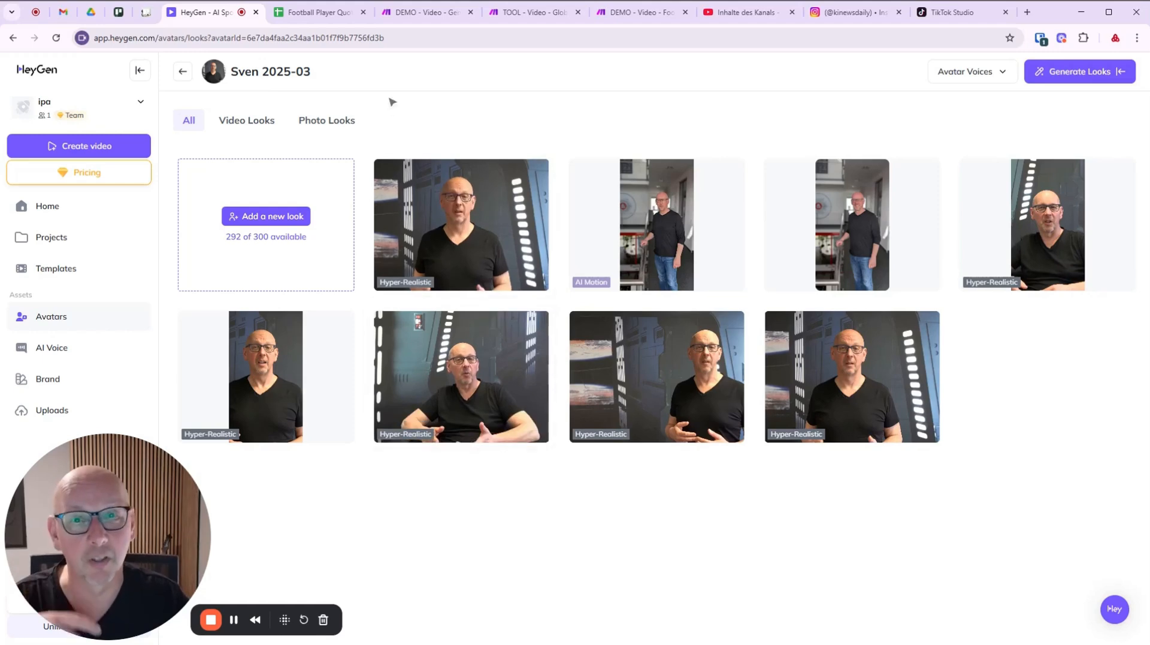
Switch to the Football Player Quotes spreadsheet with its four New quotes.
{"action": "left_click", "coordinate": [315, 15]}
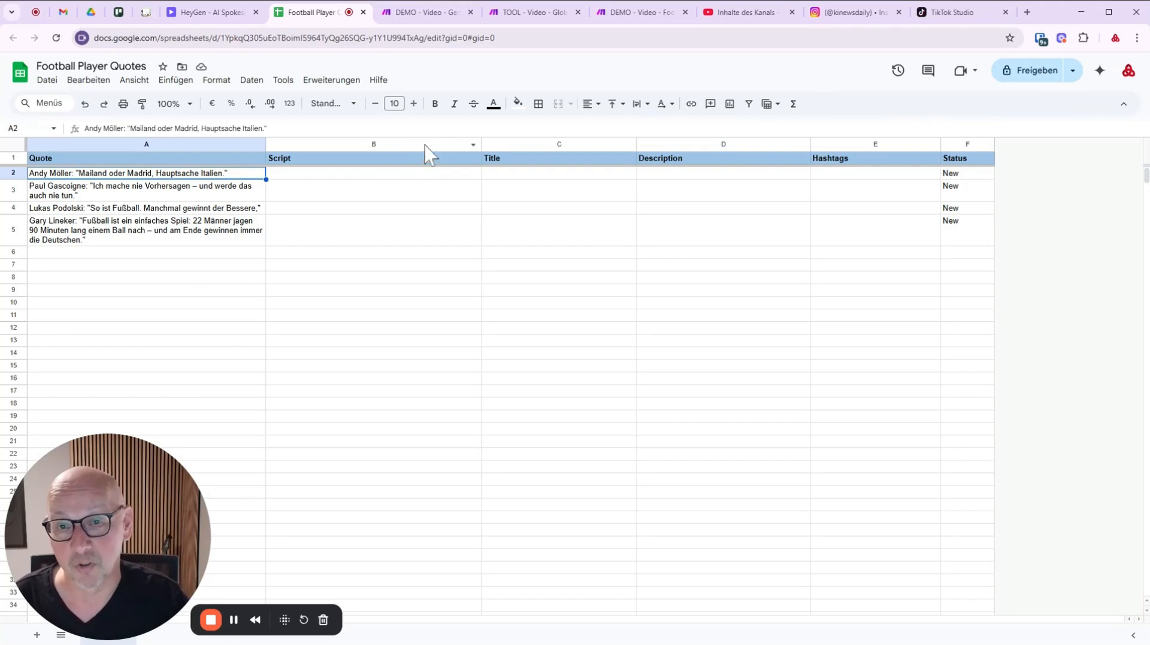
Switch to the Make scenario 'DEMO - Video - Generate Shorts from Idea'.
{"action": "left_click", "coordinate": [433, 18]}
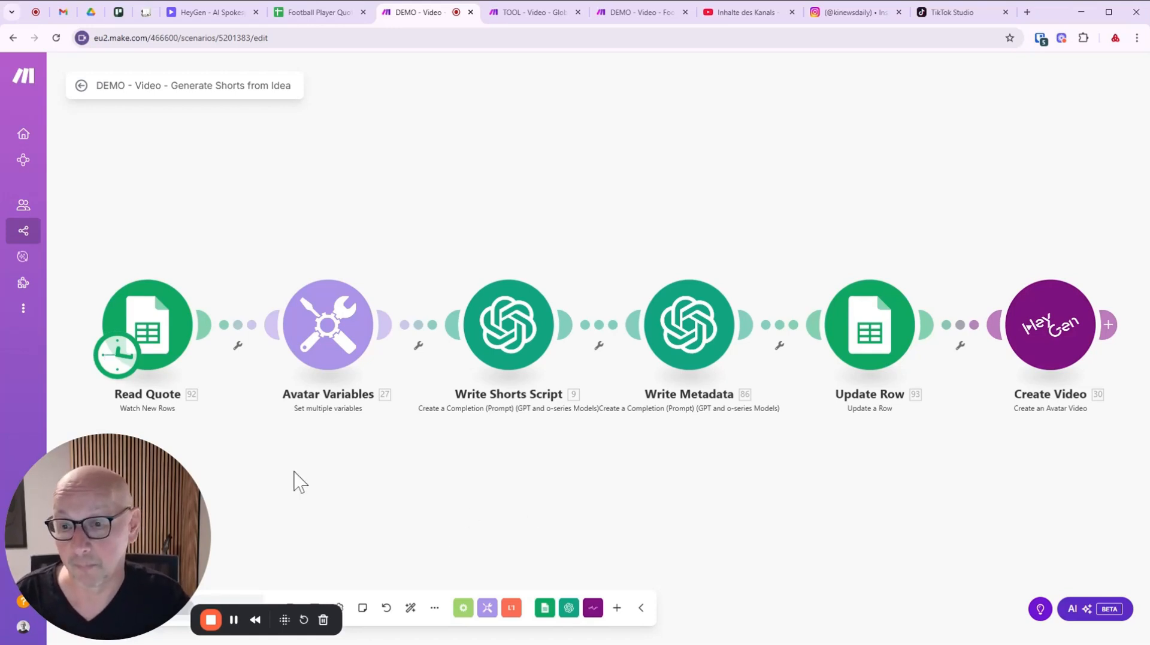
{"action": "left_click", "coordinate": [149, 336]}
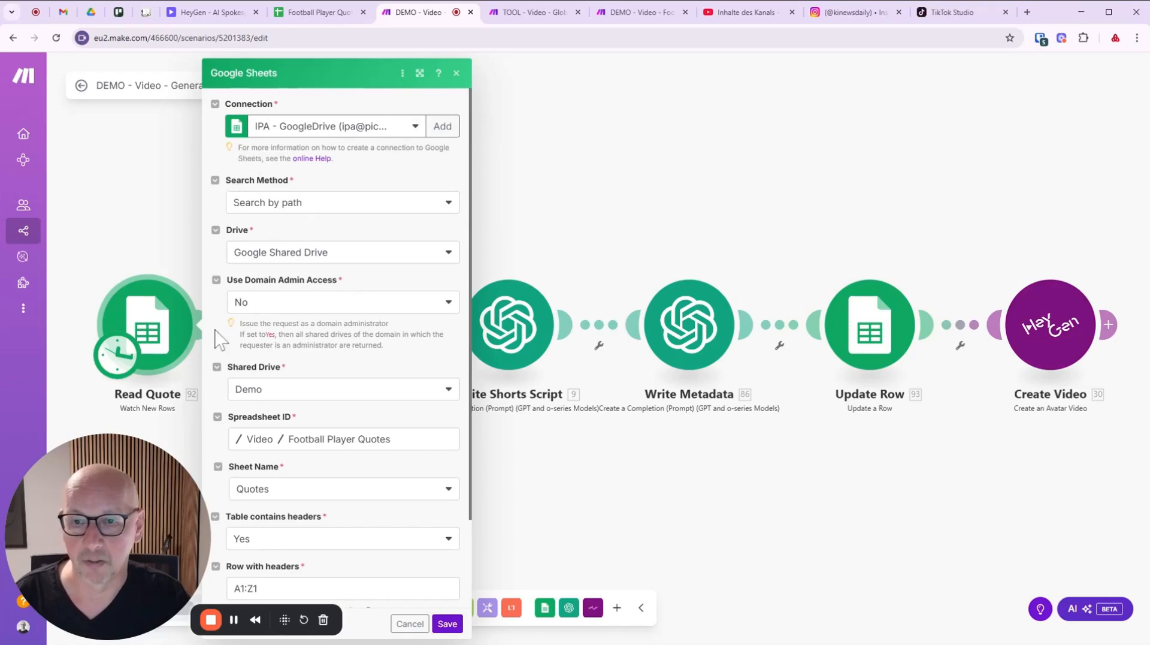
{"action": "scroll", "coordinate": [371, 383], "scroll_direction": "down", "scroll_amount": 2}
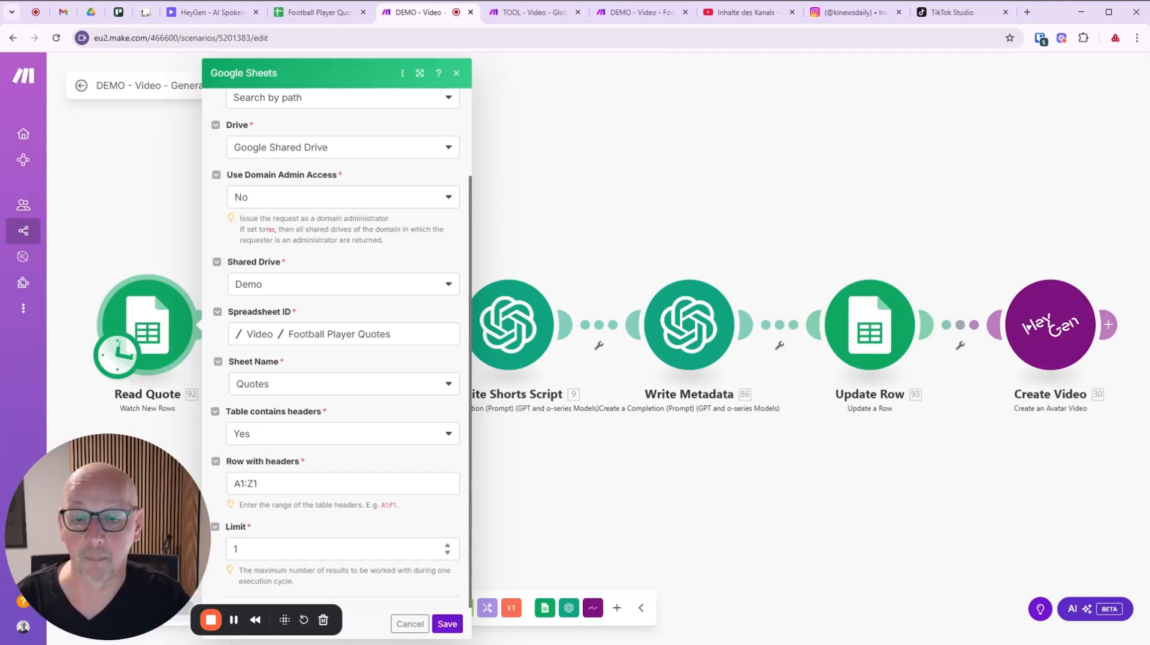
{"action": "left_click", "coordinate": [410, 623]}
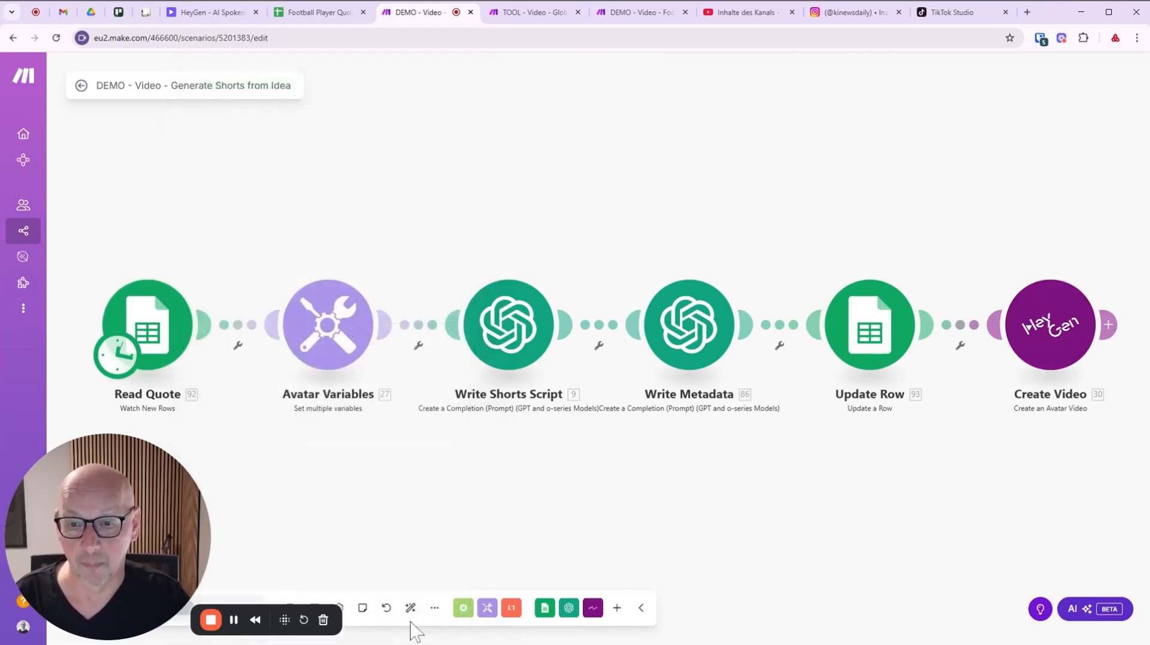
{"action": "left_click", "coordinate": [328, 333]}
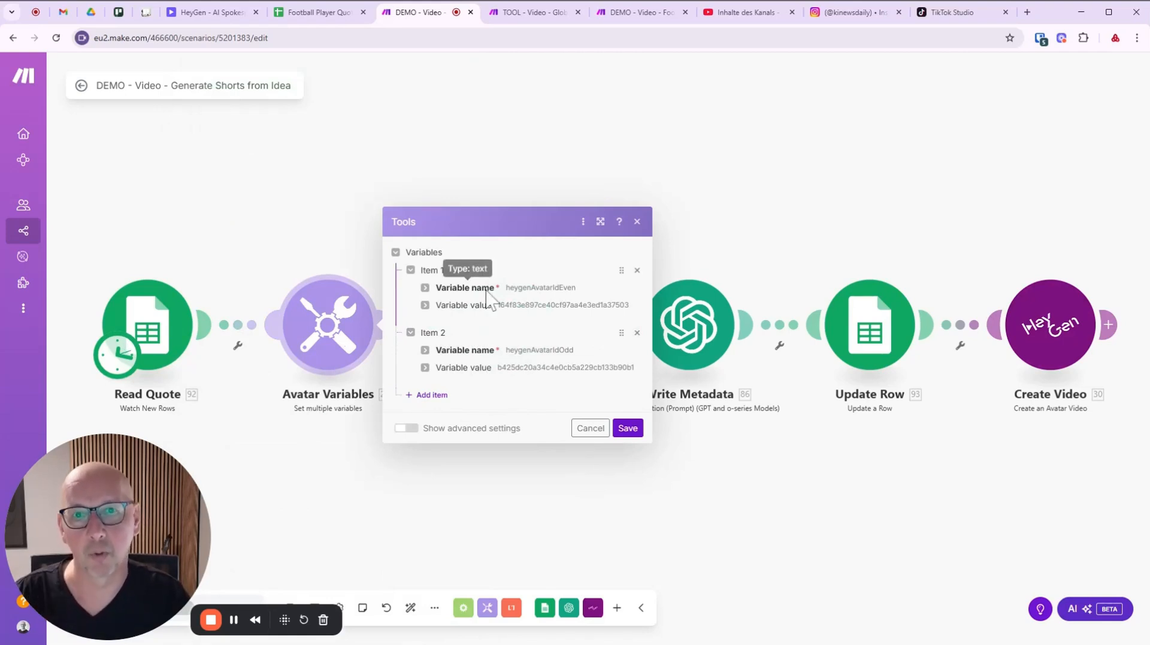
{"action": "left_click", "coordinate": [425, 304]}
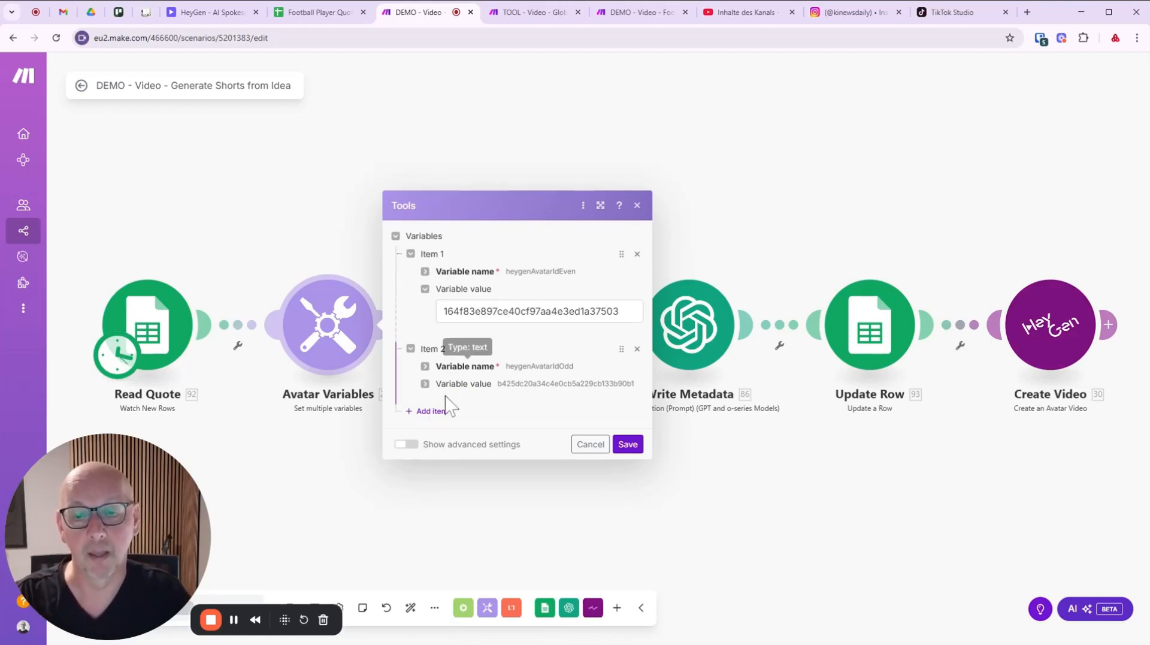
{"action": "left_click", "coordinate": [425, 383]}
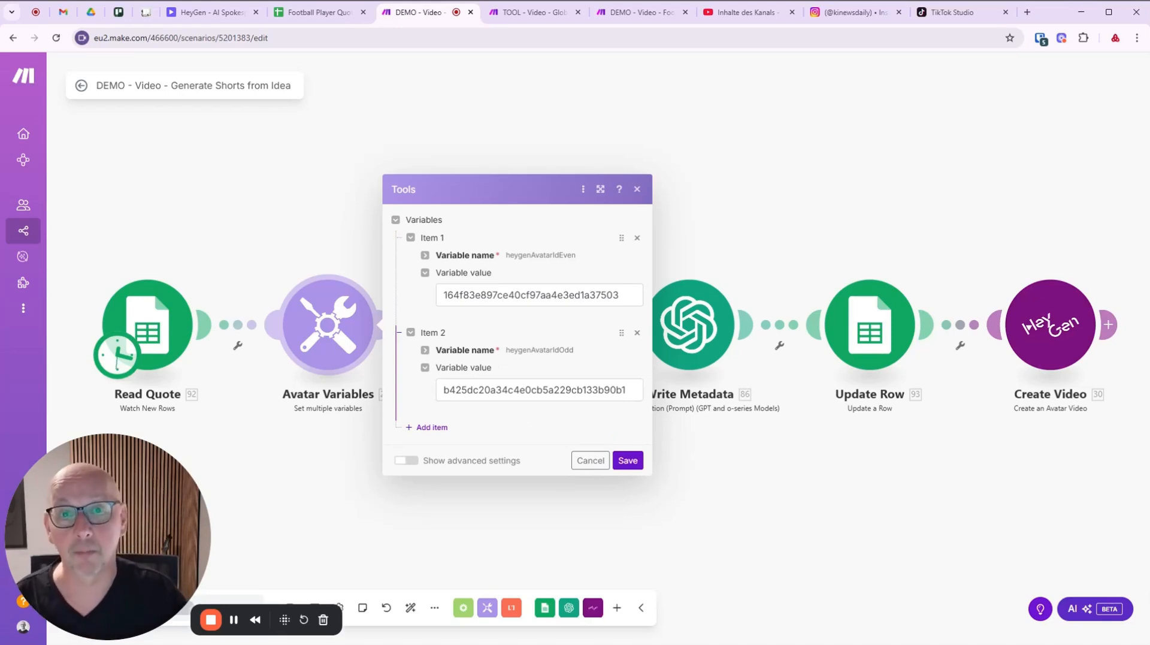
{"action": "left_click", "coordinate": [590, 463]}
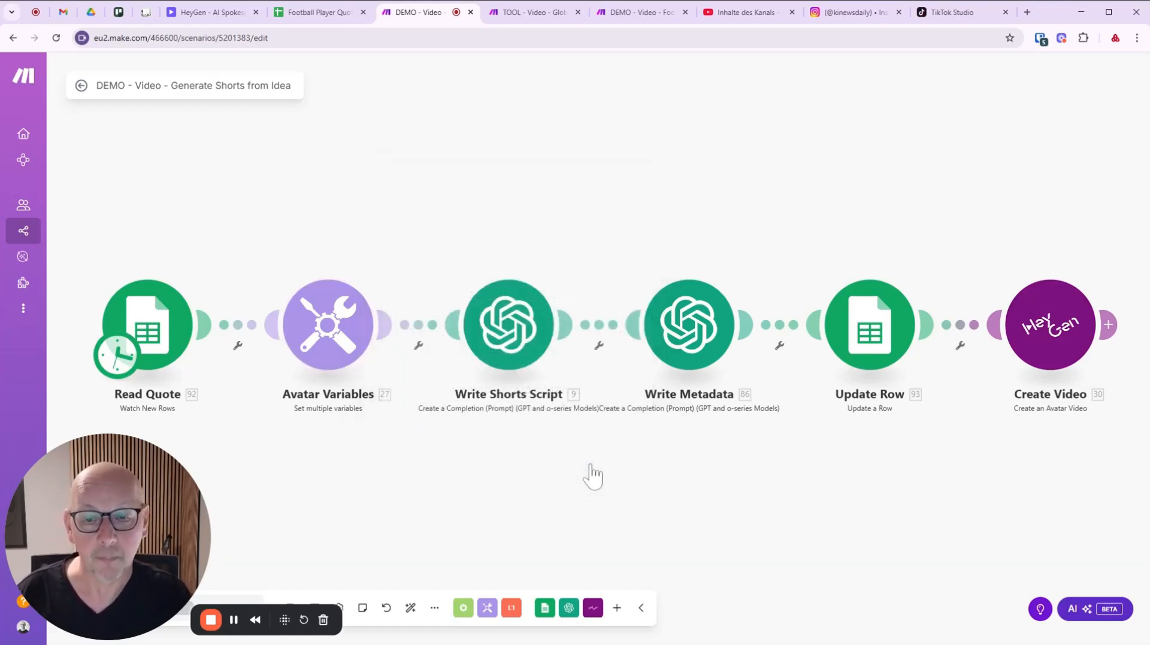
{"action": "left_click", "coordinate": [511, 349]}
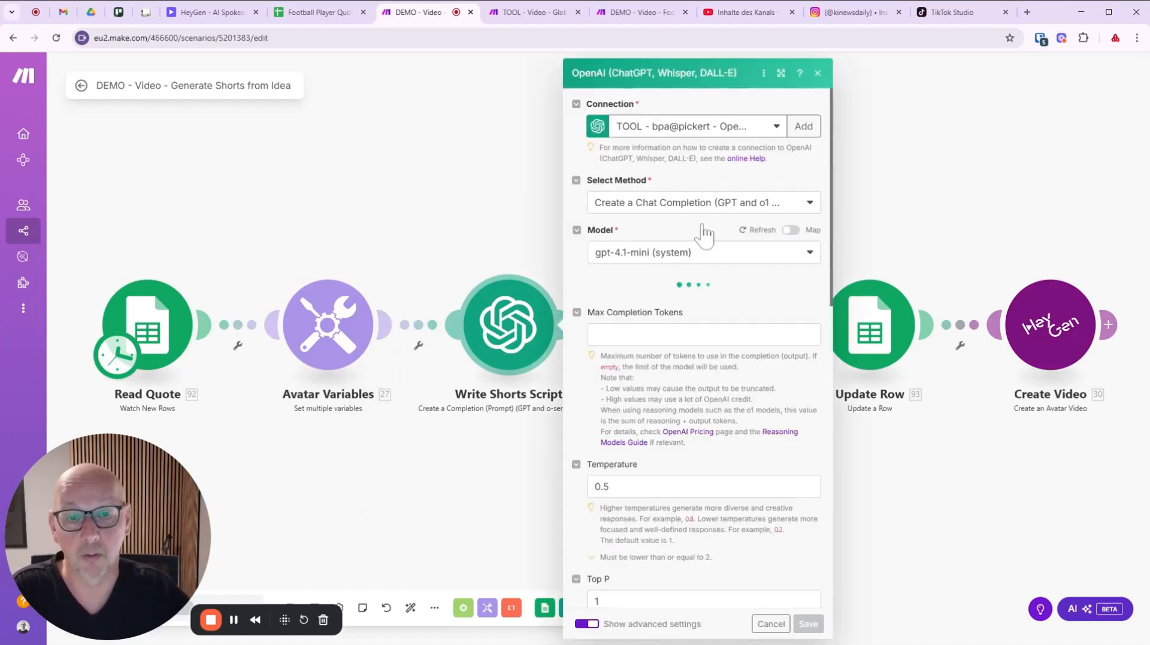
{"action": "left_click", "coordinate": [781, 75]}
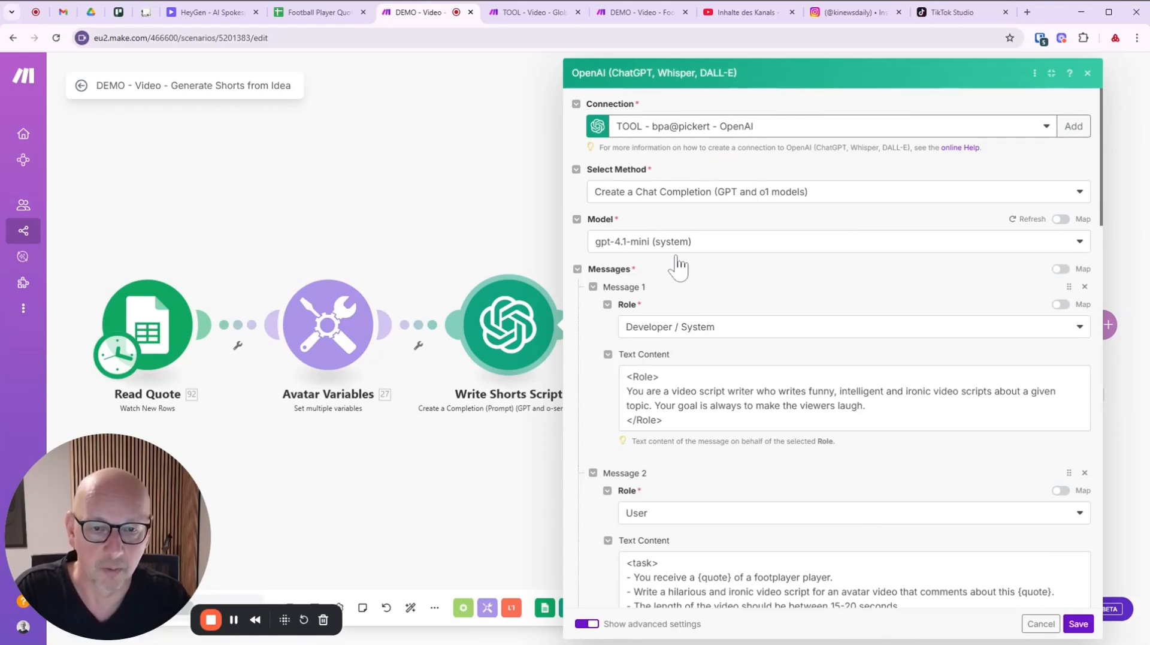
{"action": "scroll", "coordinate": [753, 281], "scroll_direction": "down", "scroll_amount": 3}
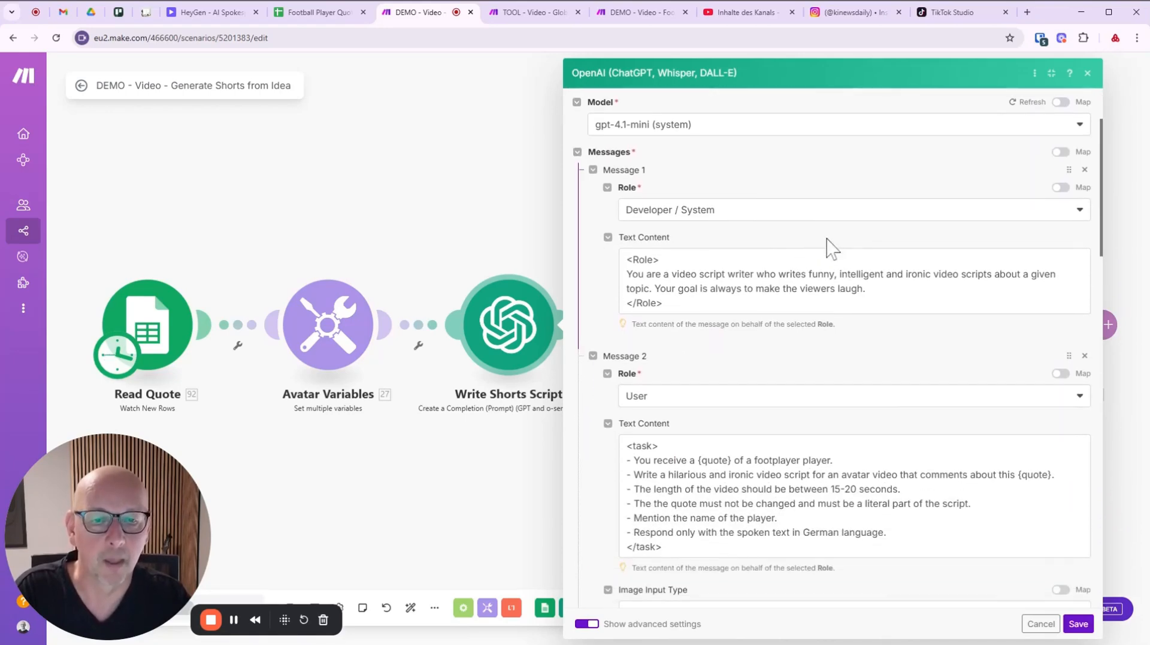
{"action": "scroll", "coordinate": [782, 246], "scroll_direction": "down", "scroll_amount": 1}
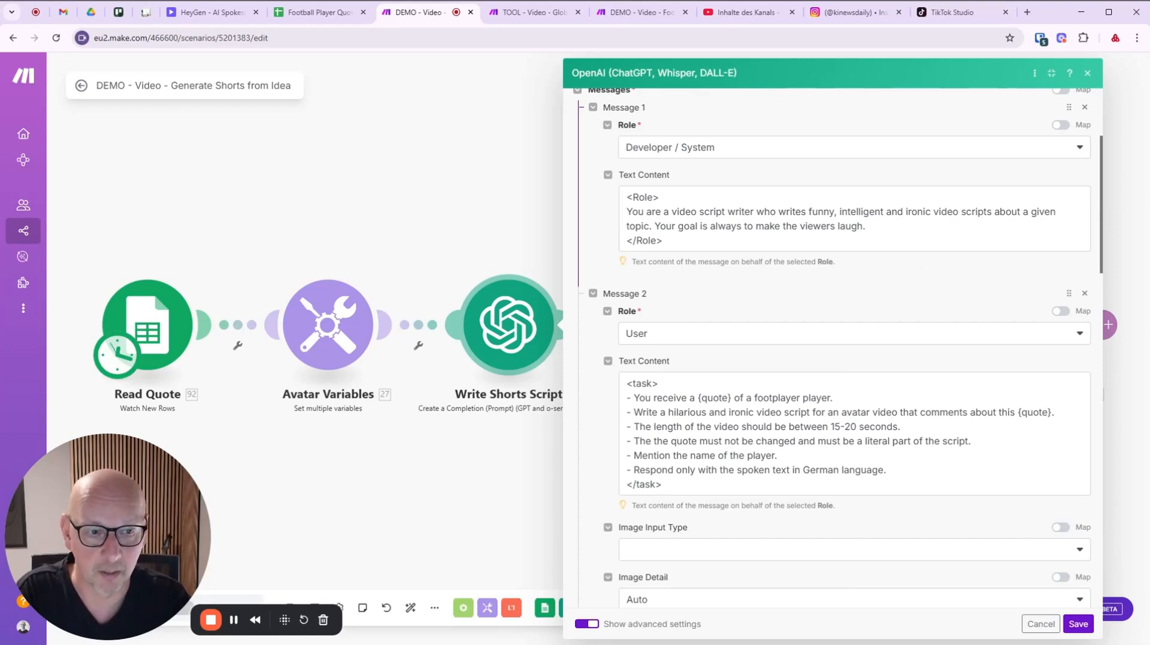
{"action": "scroll", "coordinate": [888, 290], "scroll_direction": "down", "scroll_amount": 2}
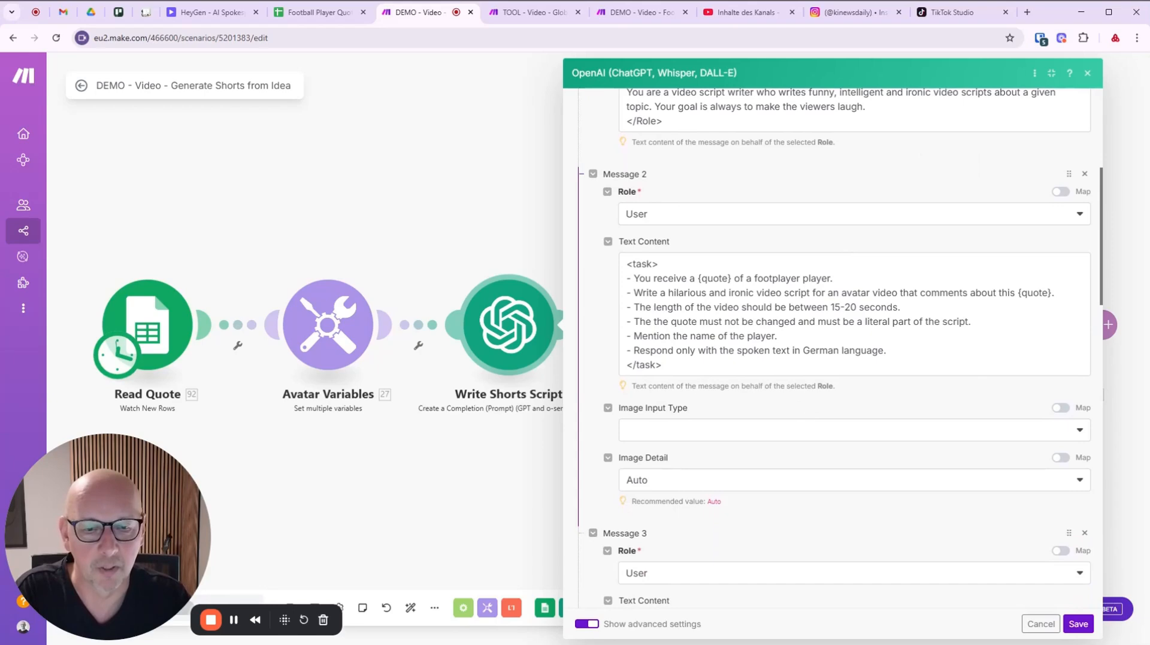
{"action": "scroll", "coordinate": [807, 383], "scroll_direction": "down", "scroll_amount": 2}
{"action": "scroll", "coordinate": [807, 384], "scroll_direction": "up", "scroll_amount": 1}
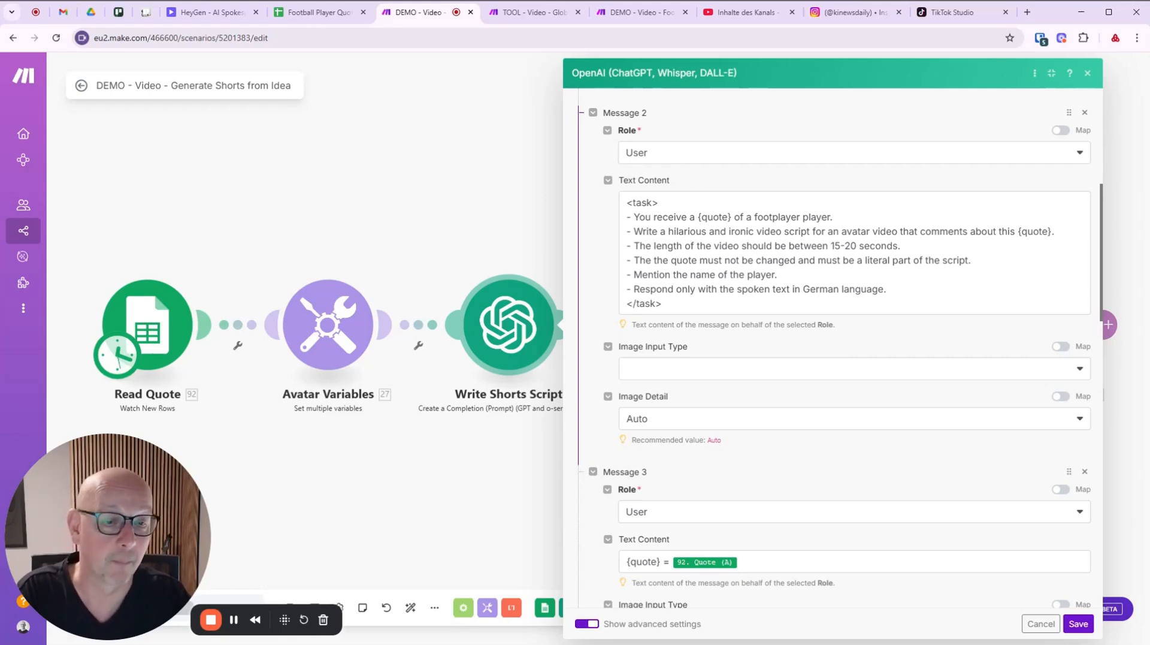
{"action": "scroll", "coordinate": [917, 304], "scroll_direction": "down", "scroll_amount": 1}
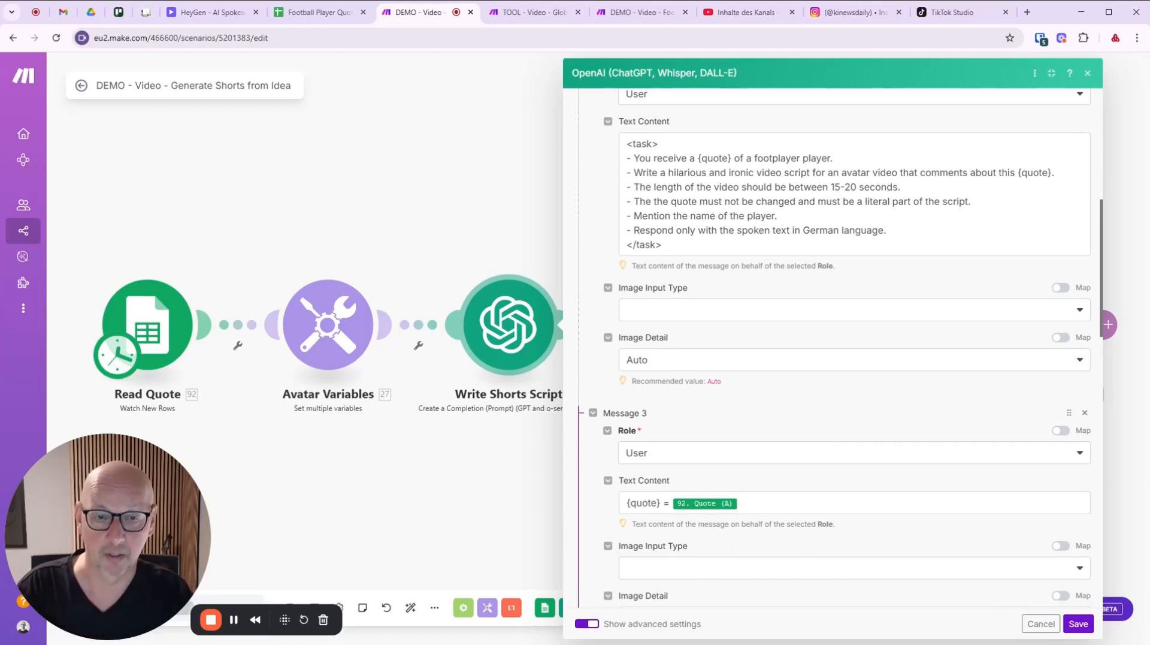
{"action": "scroll", "coordinate": [824, 347], "scroll_direction": "up", "scroll_amount": 2}
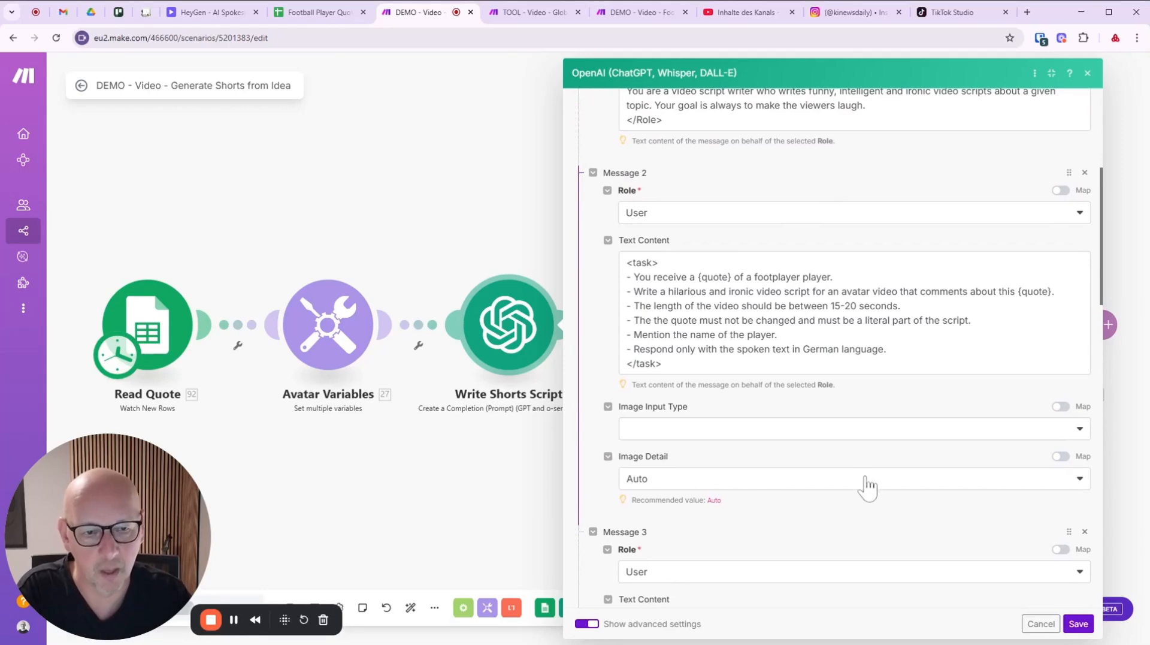
{"action": "scroll", "coordinate": [868, 482], "scroll_direction": "down", "scroll_amount": 3}
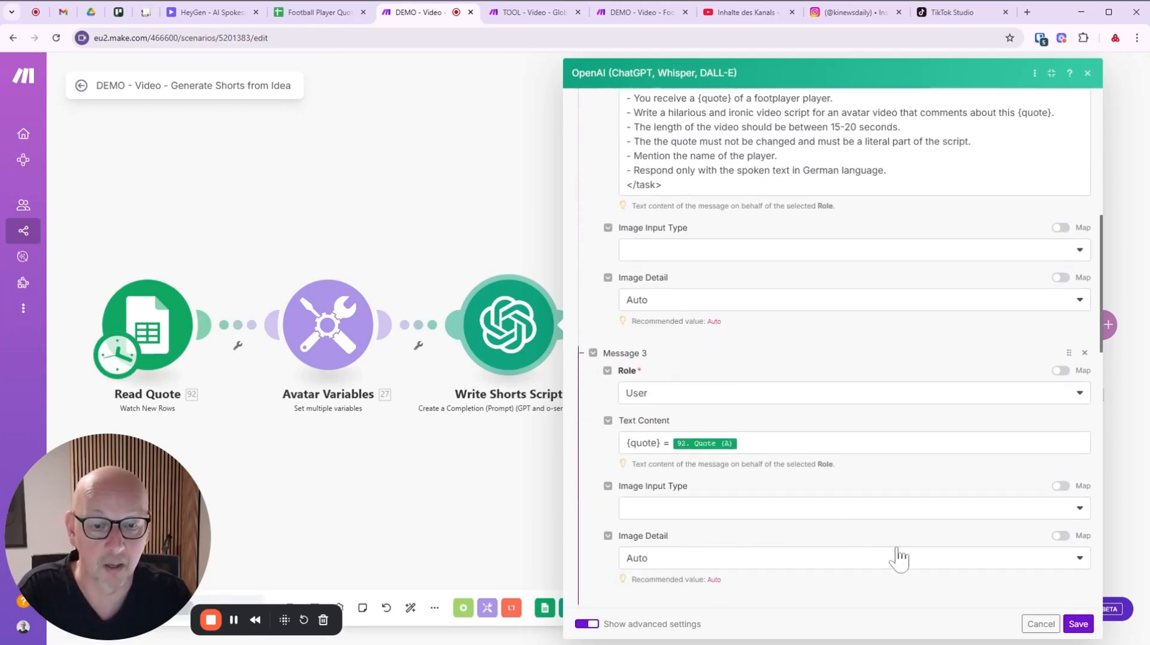
{"action": "left_click", "coordinate": [1041, 623]}
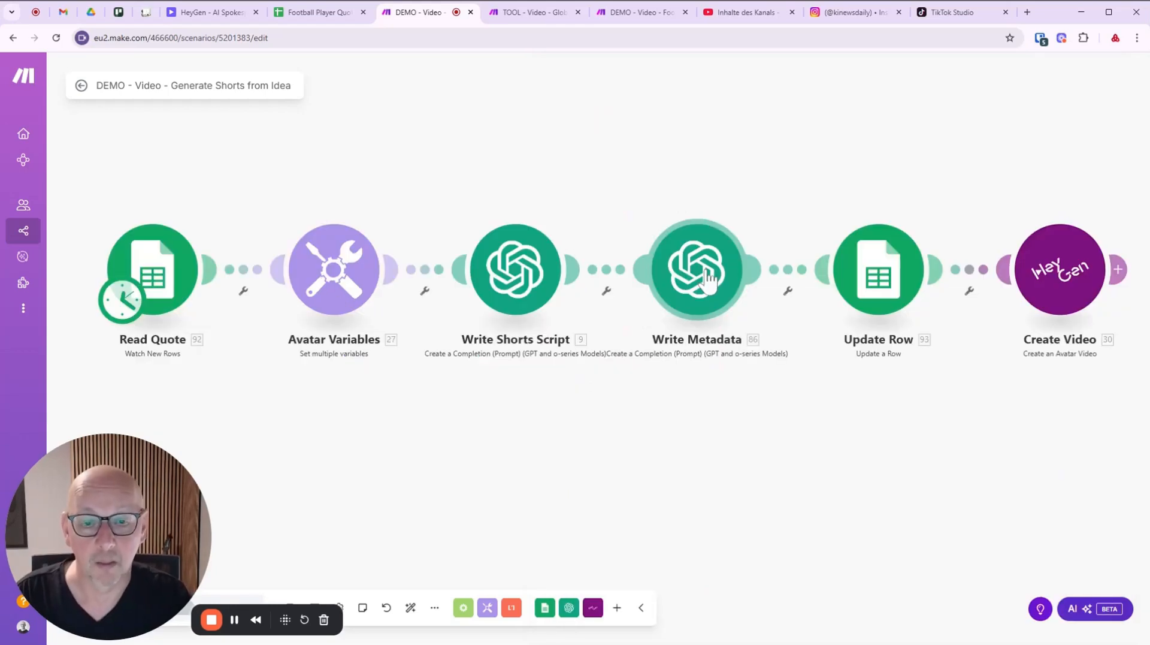
Open the Write Metadata module enlarged and fix the role typo so it reads 'Videos'.
{"action": "left_click", "coordinate": [709, 278]}
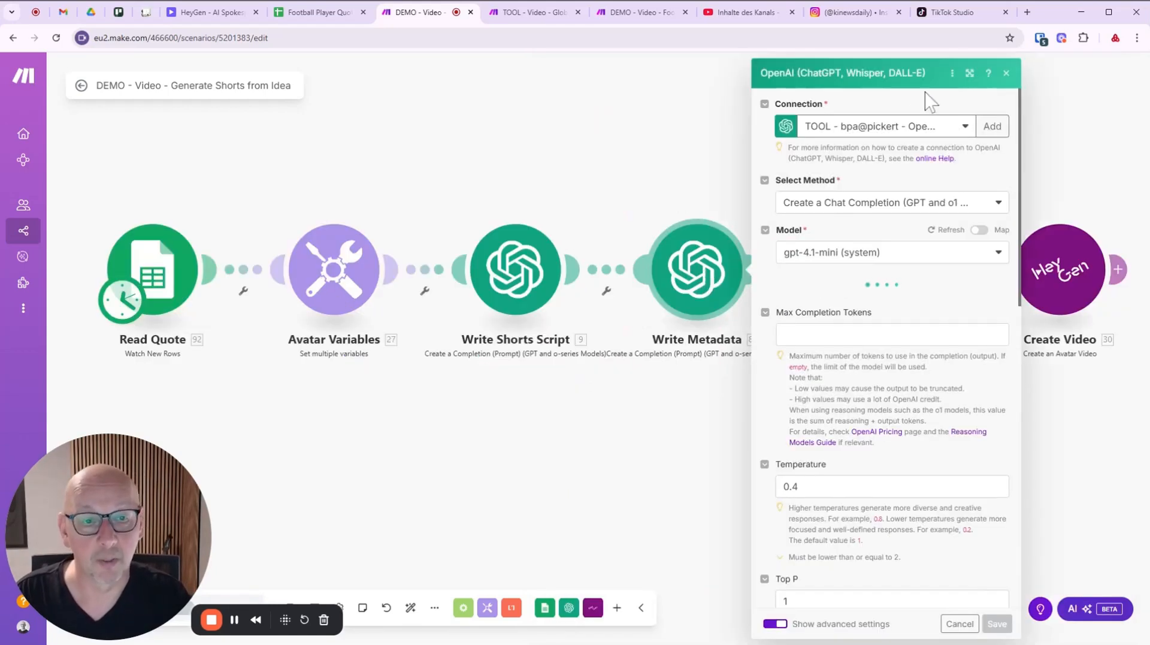
{"action": "left_click", "coordinate": [970, 73]}
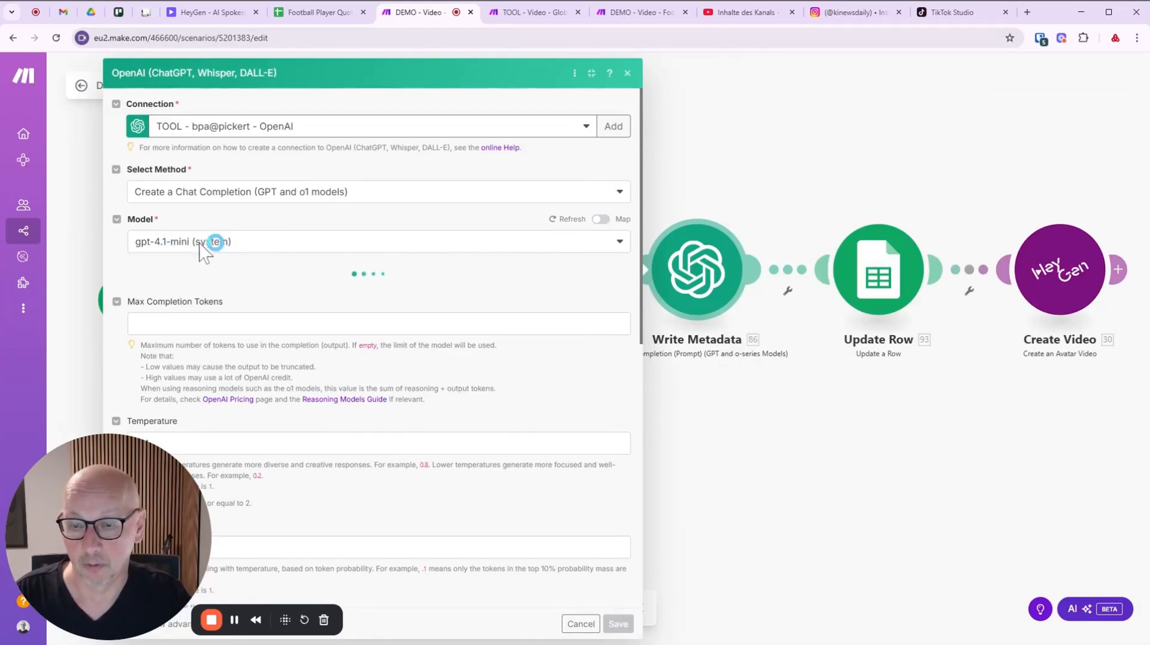
{"action": "scroll", "coordinate": [384, 258], "scroll_direction": "down", "scroll_amount": 4}
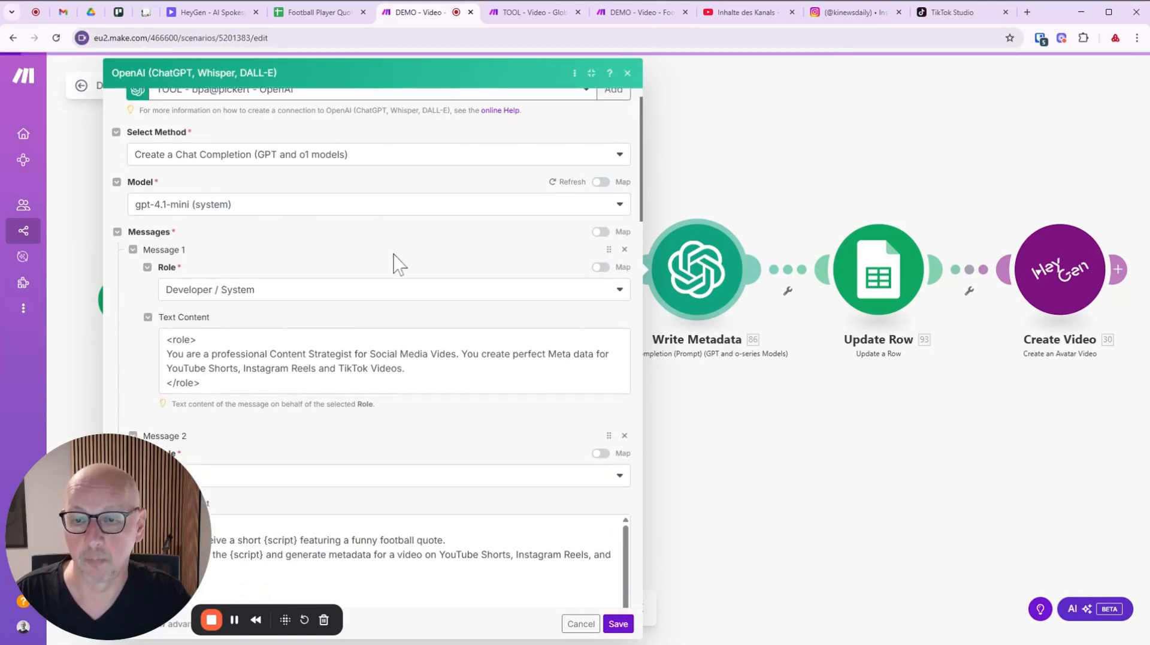
{"action": "scroll", "coordinate": [259, 273], "scroll_direction": "down", "scroll_amount": 2}
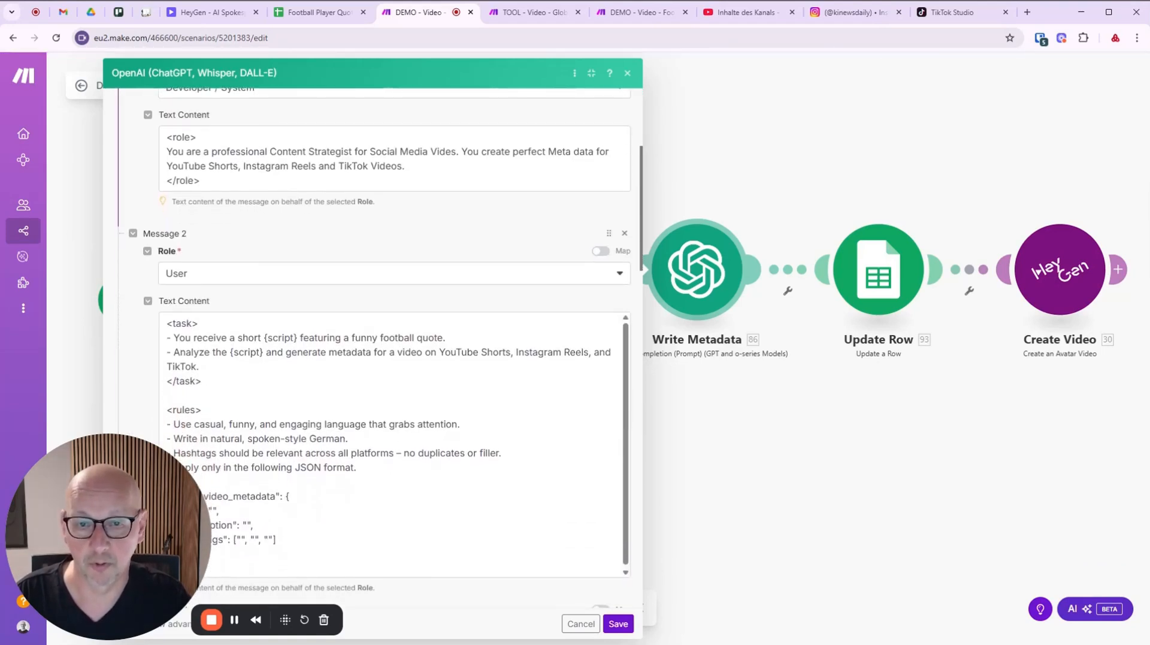
{"action": "left_click", "coordinate": [451, 152]}
{"action": "type", "text": "o"}
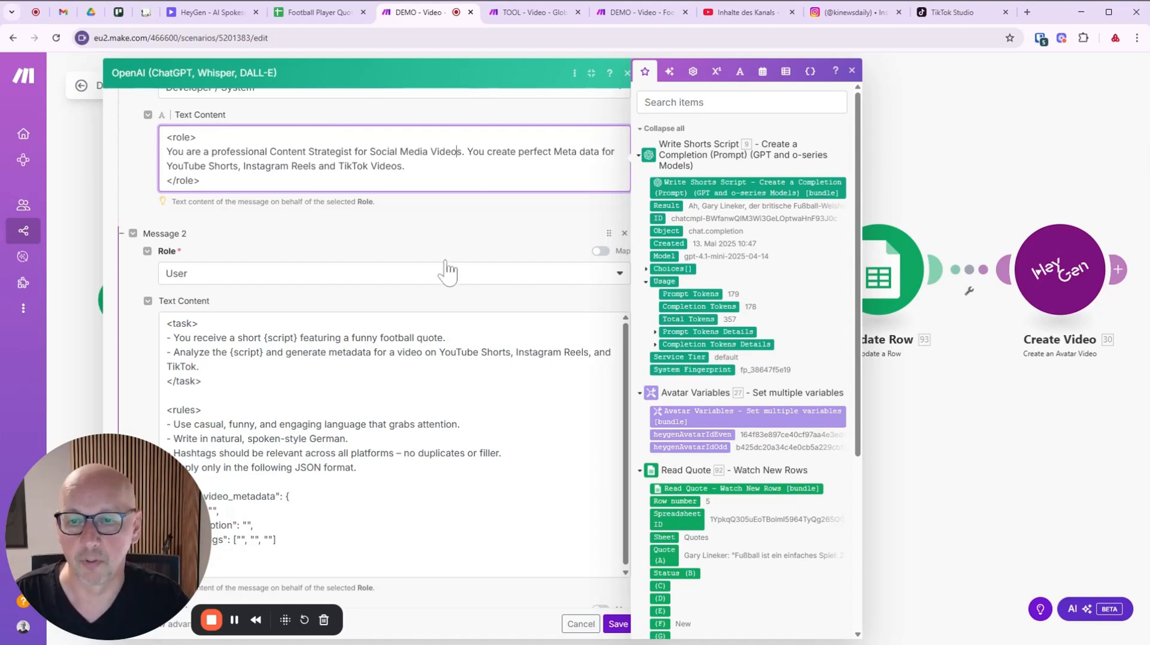
Review the prompt down to Message 3, save the module, and show all scenario modules.
{"action": "scroll", "coordinate": [439, 247], "scroll_direction": "down", "scroll_amount": 5}
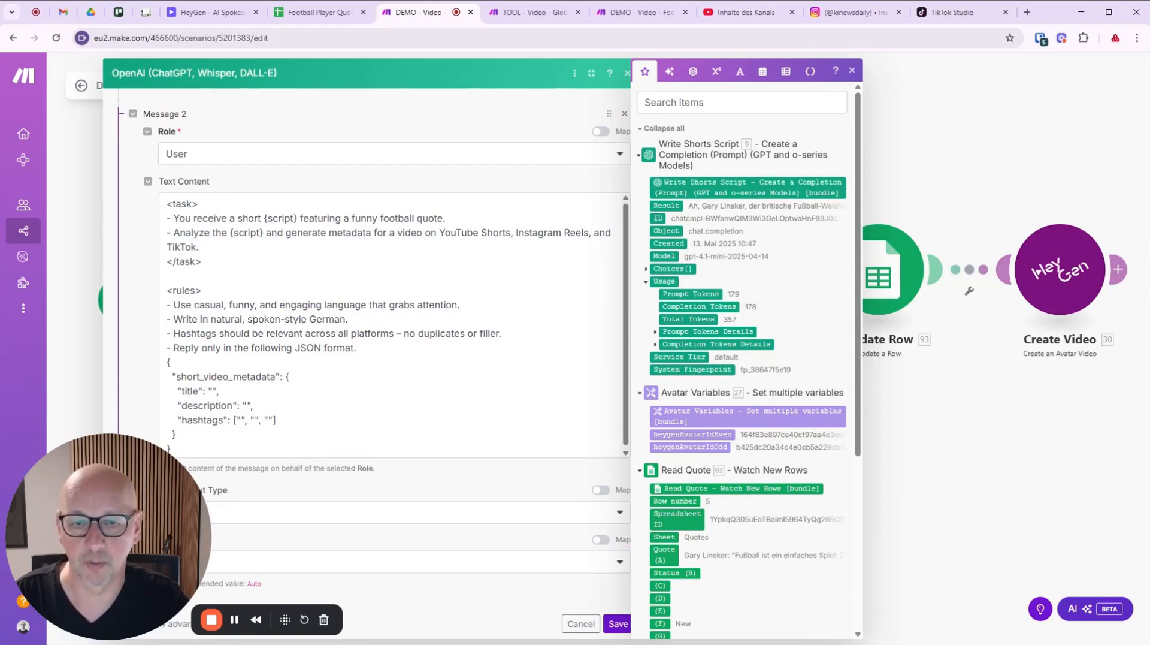
{"action": "scroll", "coordinate": [392, 326], "scroll_direction": "down", "scroll_amount": 1}
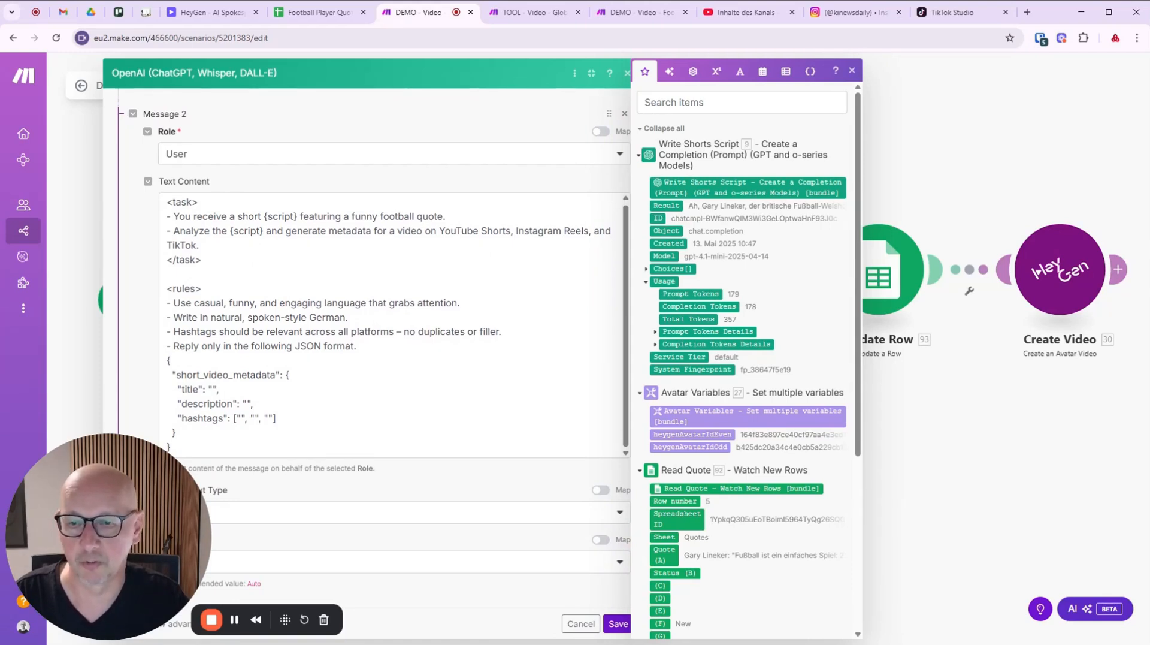
{"action": "scroll", "coordinate": [374, 338], "scroll_direction": "down", "scroll_amount": 1}
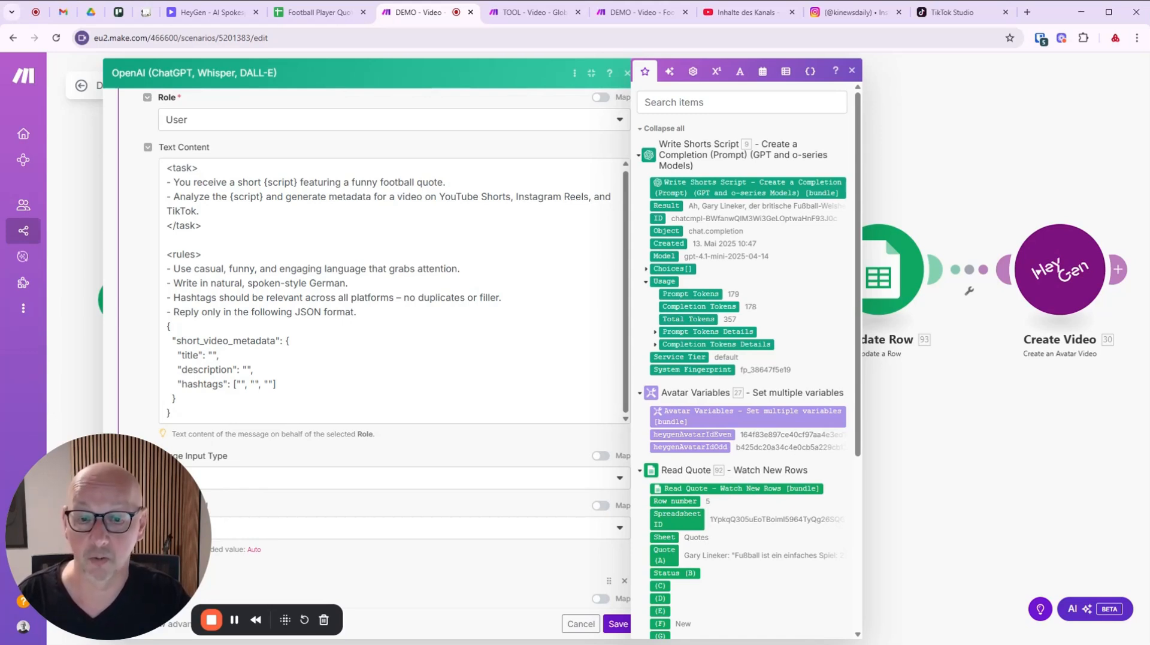
{"action": "scroll", "coordinate": [288, 449], "scroll_direction": "down", "scroll_amount": 4}
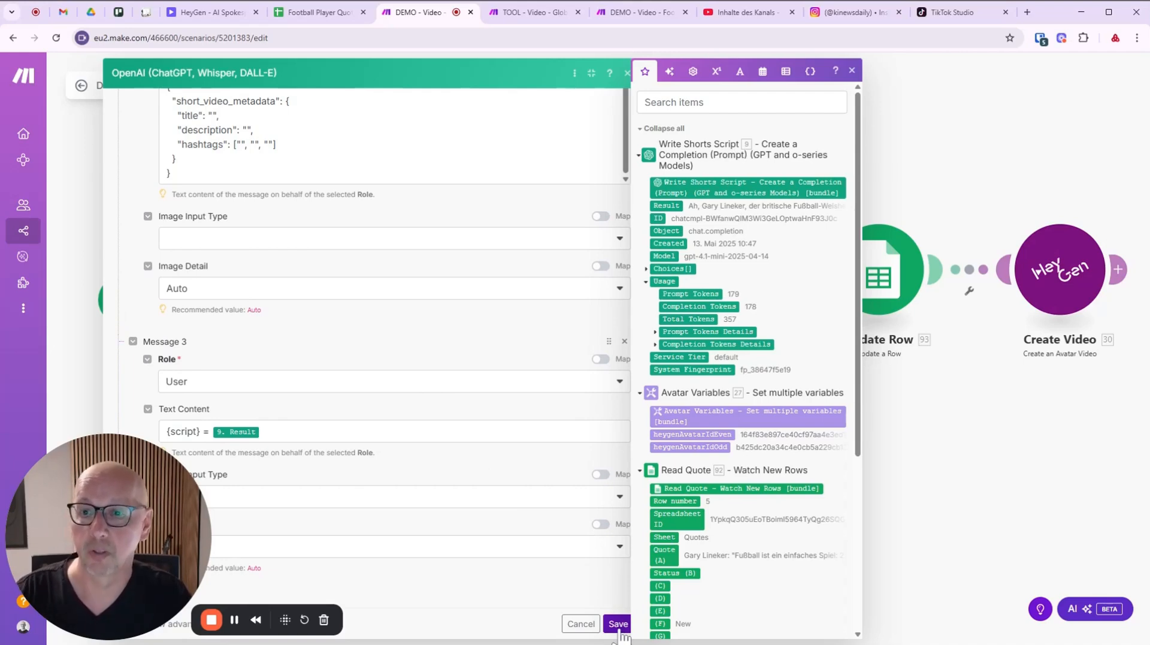
{"action": "left_click", "coordinate": [618, 624]}
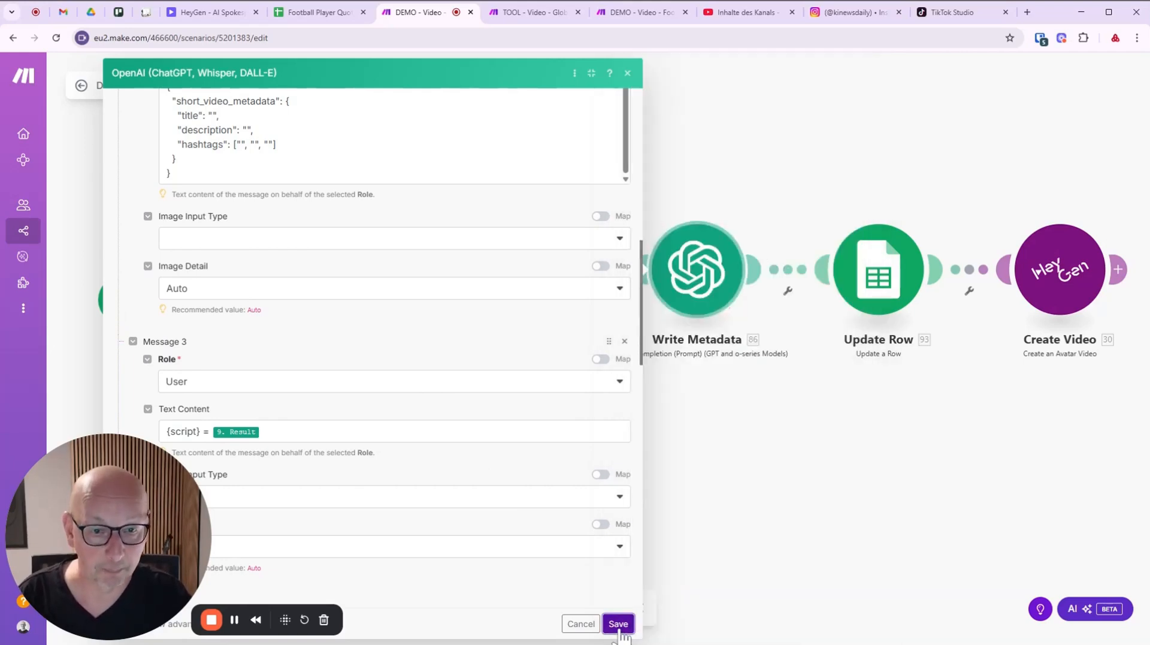
{"action": "left_click_drag", "start_coordinate": [825, 434], "coordinate": [634, 406]}
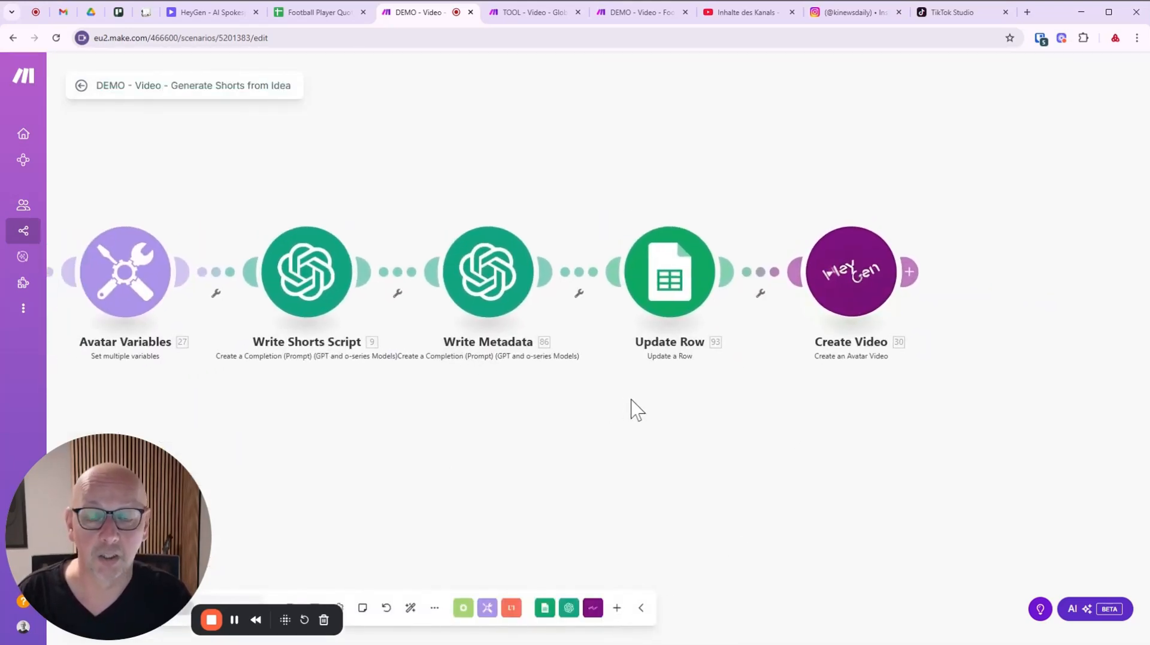
{"action": "left_click", "coordinate": [682, 268]}
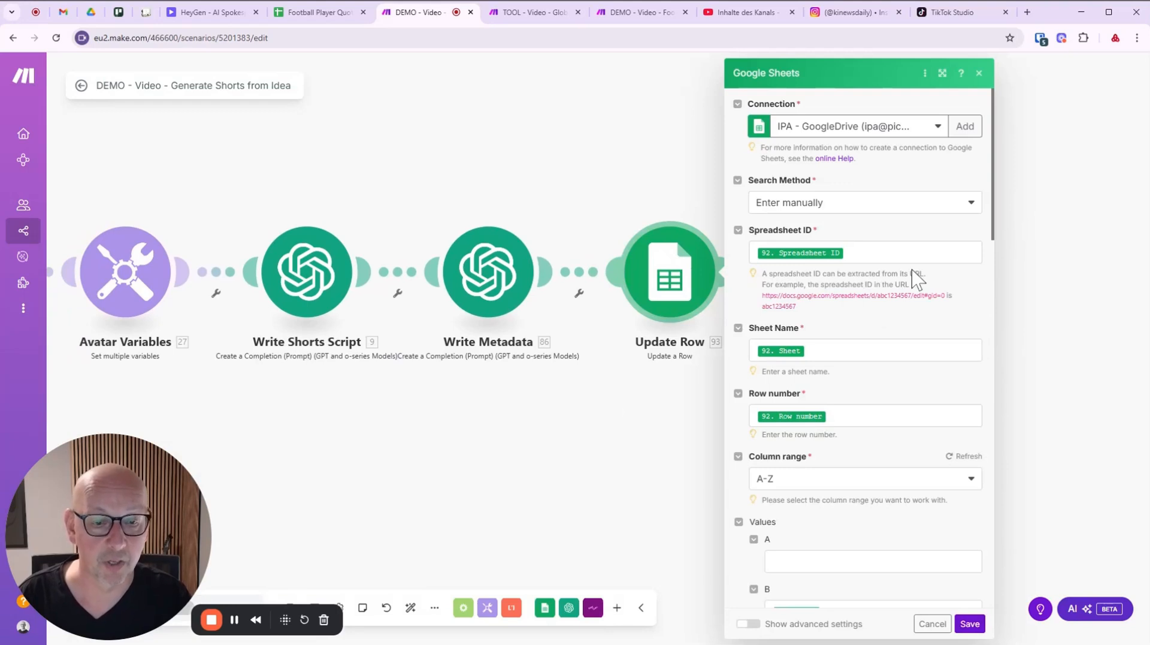
{"action": "scroll", "coordinate": [917, 277], "scroll_direction": "down", "scroll_amount": 2}
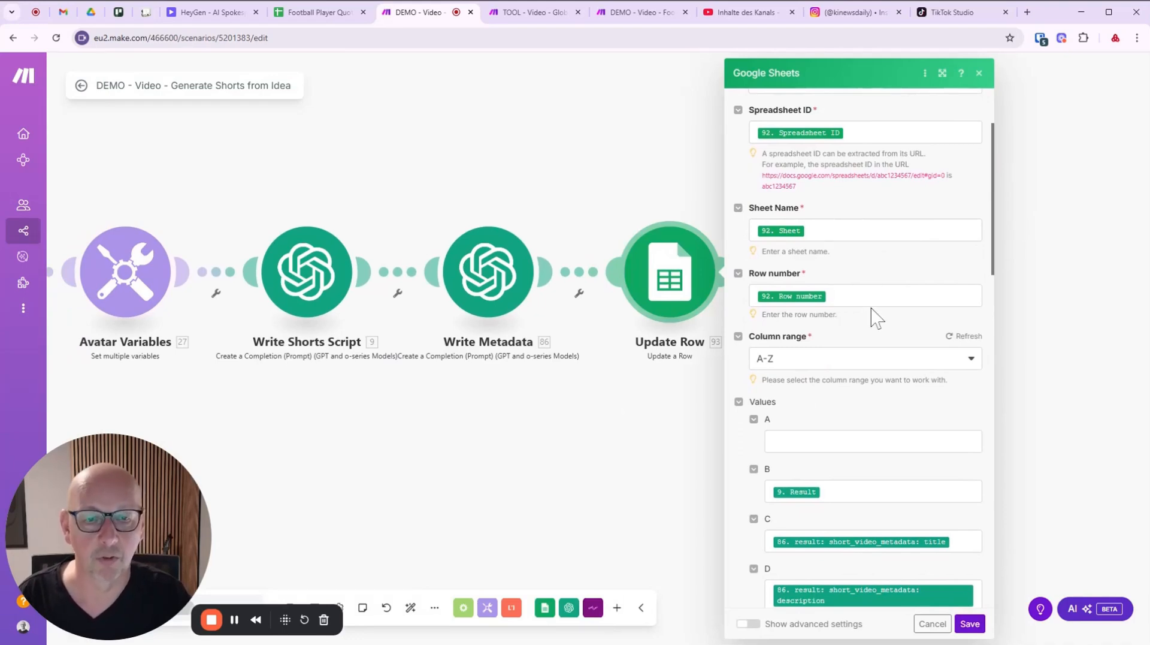
{"action": "scroll", "coordinate": [873, 316], "scroll_direction": "down", "scroll_amount": 2}
{"action": "scroll", "coordinate": [871, 312], "scroll_direction": "down", "scroll_amount": 2}
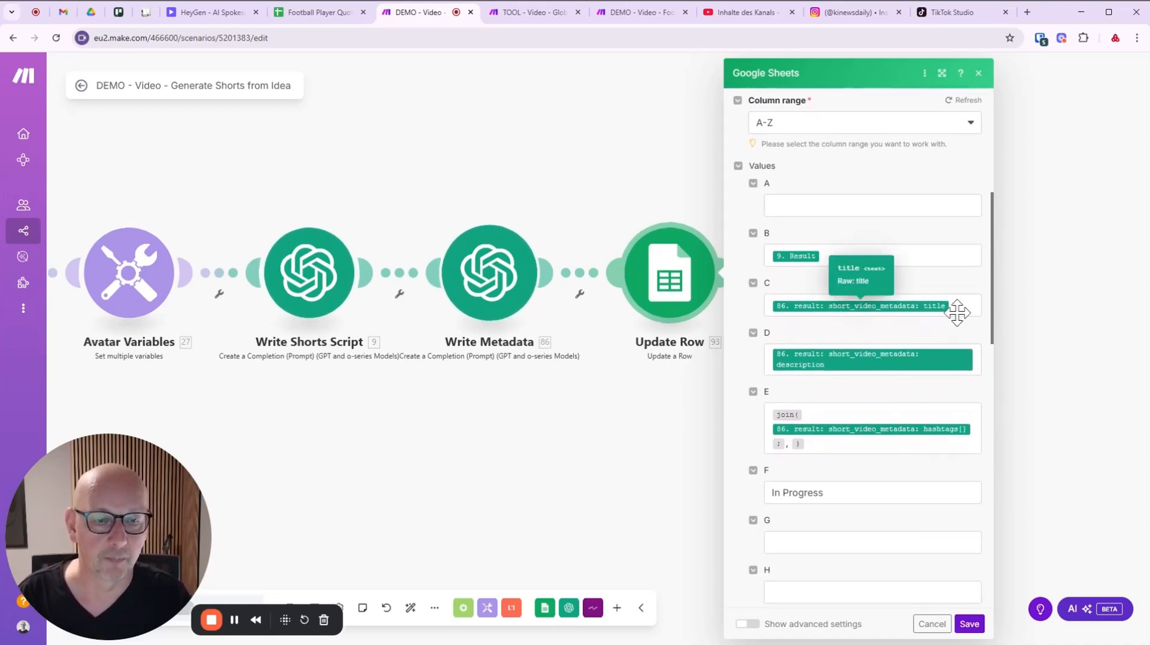
{"action": "left_click", "coordinate": [934, 307]}
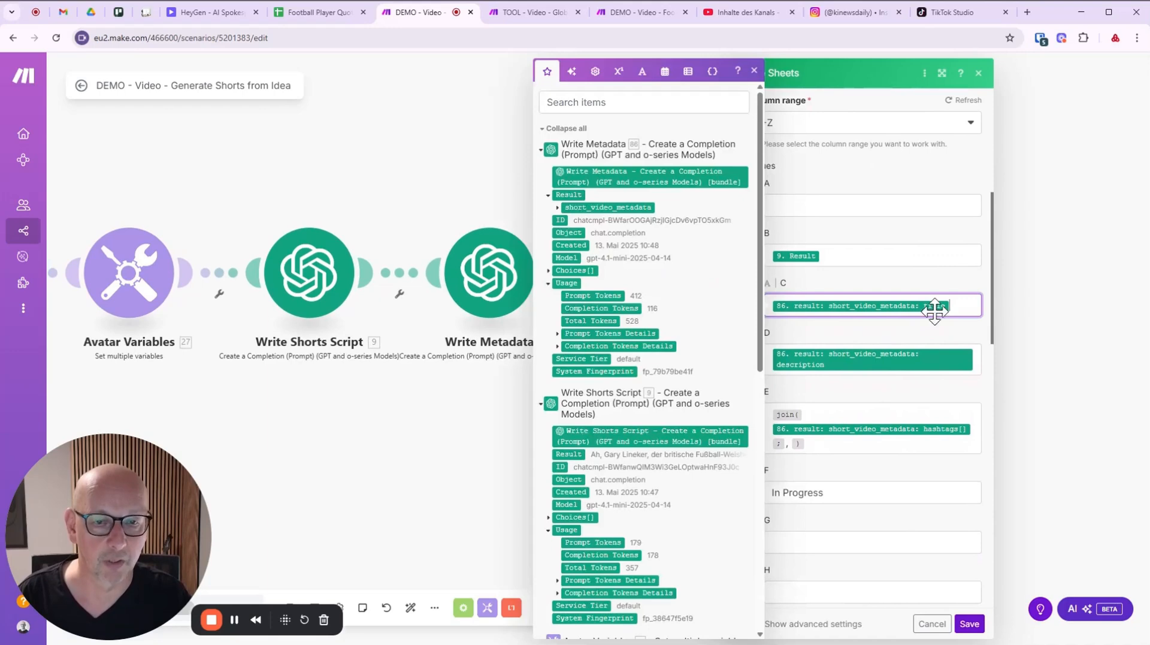
{"action": "left_click", "coordinate": [559, 208]}
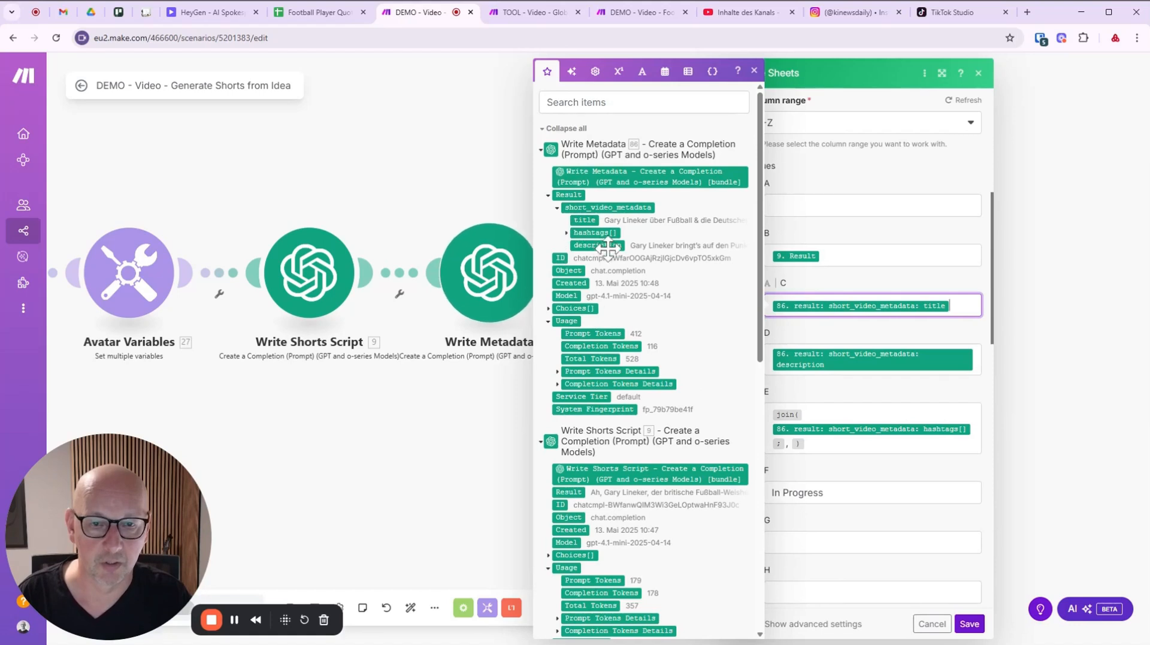
{"action": "left_click", "coordinate": [567, 233]}
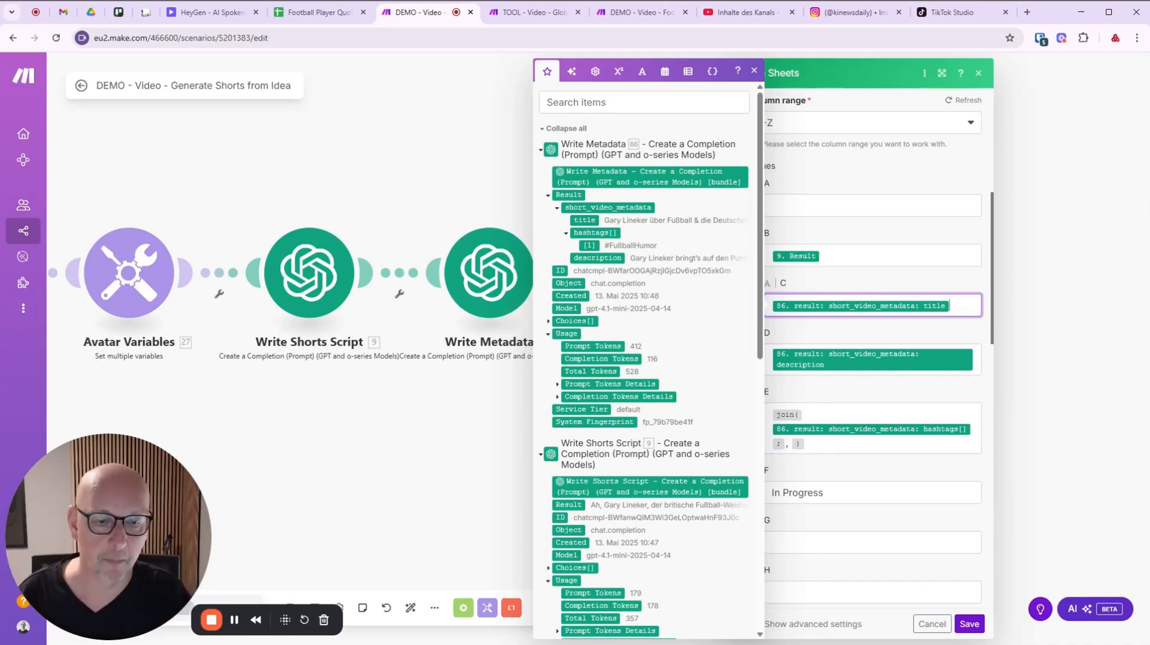
{"action": "left_click", "coordinate": [873, 470]}
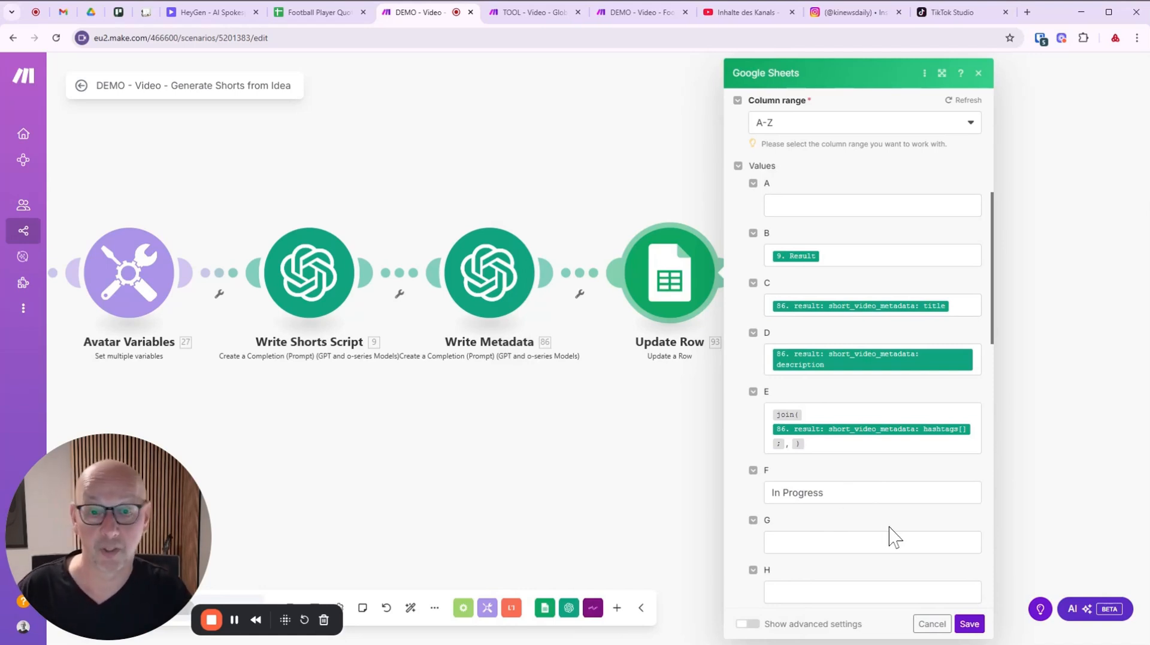
{"action": "left_click", "coordinate": [969, 623]}
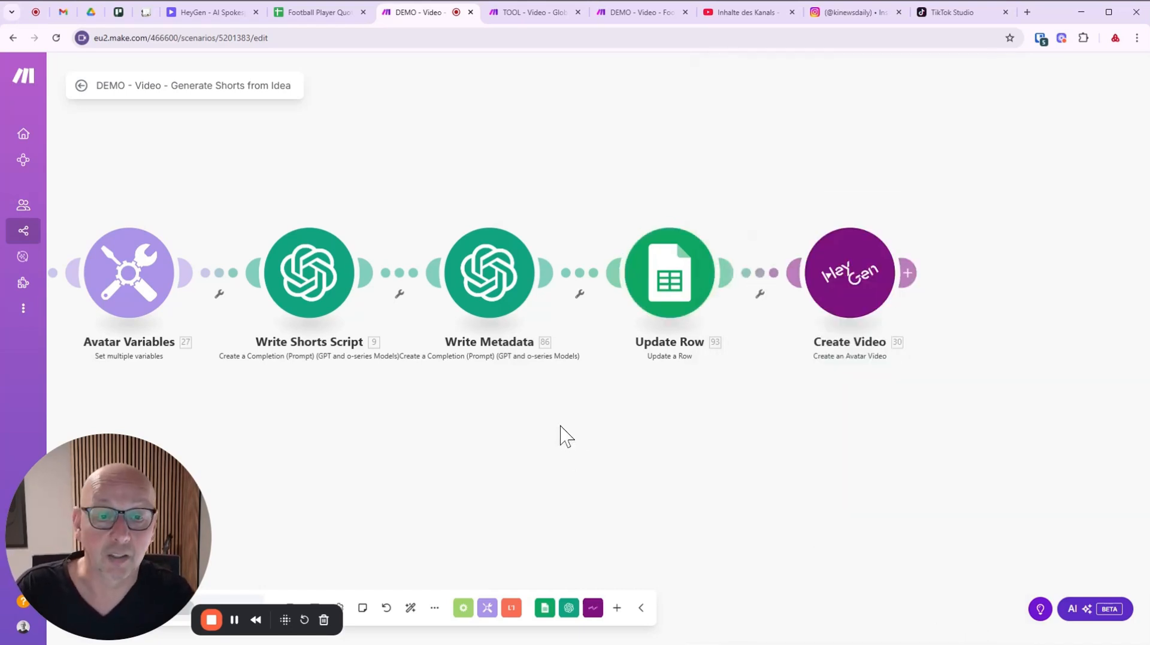
Open Create Video HeyGen settings enlarged, collapse Video Inputs, and note the 720p free-plan limit.
{"action": "left_click", "coordinate": [852, 292]}
{"action": "left_click", "coordinate": [1094, 79]}
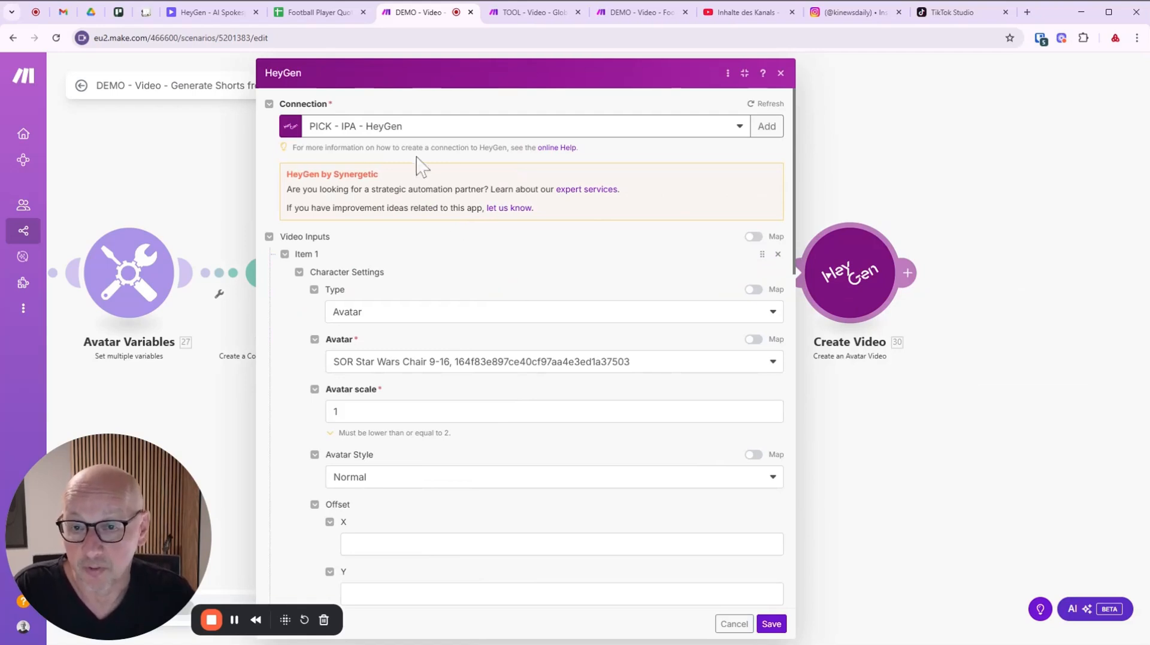
{"action": "scroll", "coordinate": [576, 228], "scroll_direction": "down", "scroll_amount": 2}
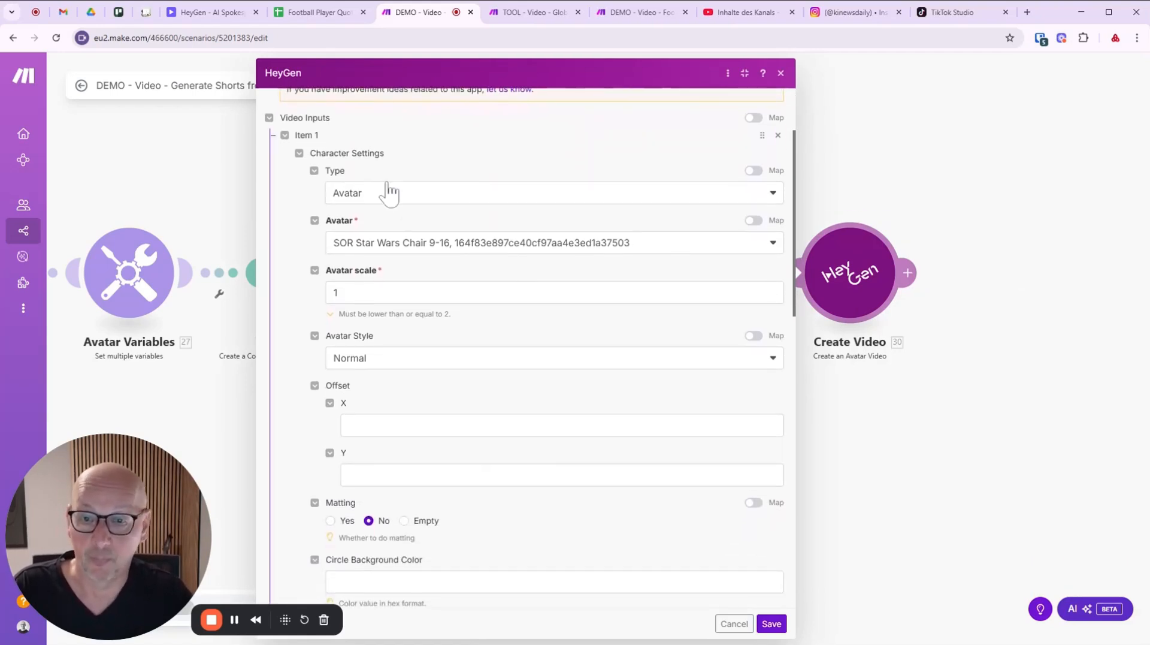
{"action": "scroll", "coordinate": [475, 141], "scroll_direction": "up", "scroll_amount": 2}
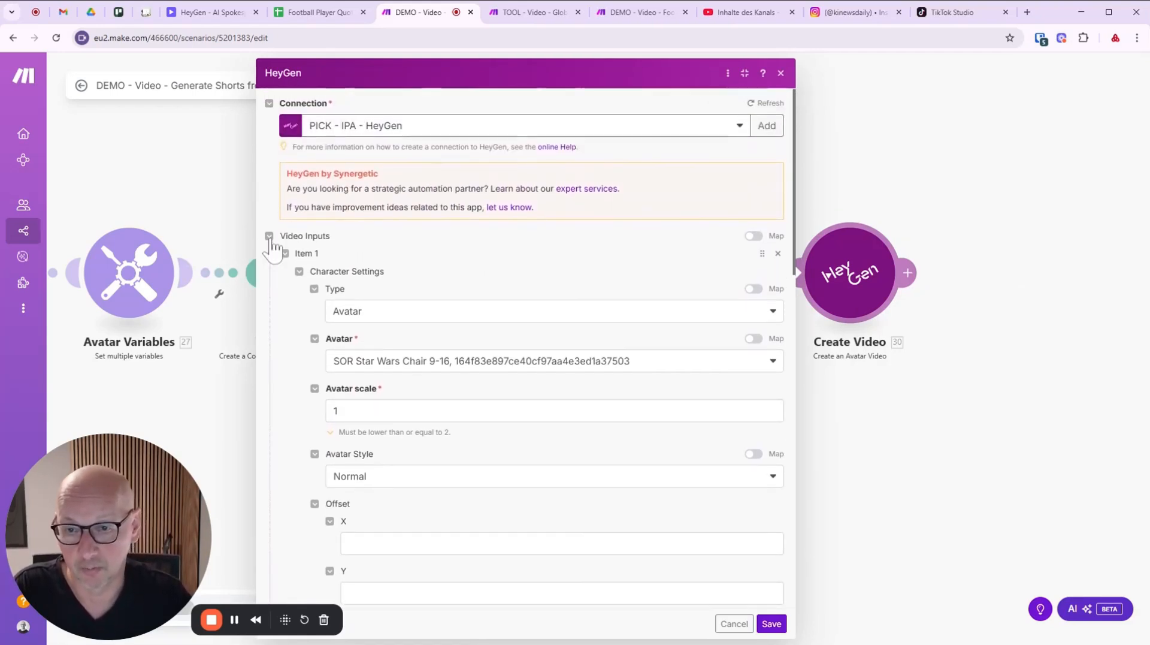
{"action": "left_click", "coordinate": [269, 234]}
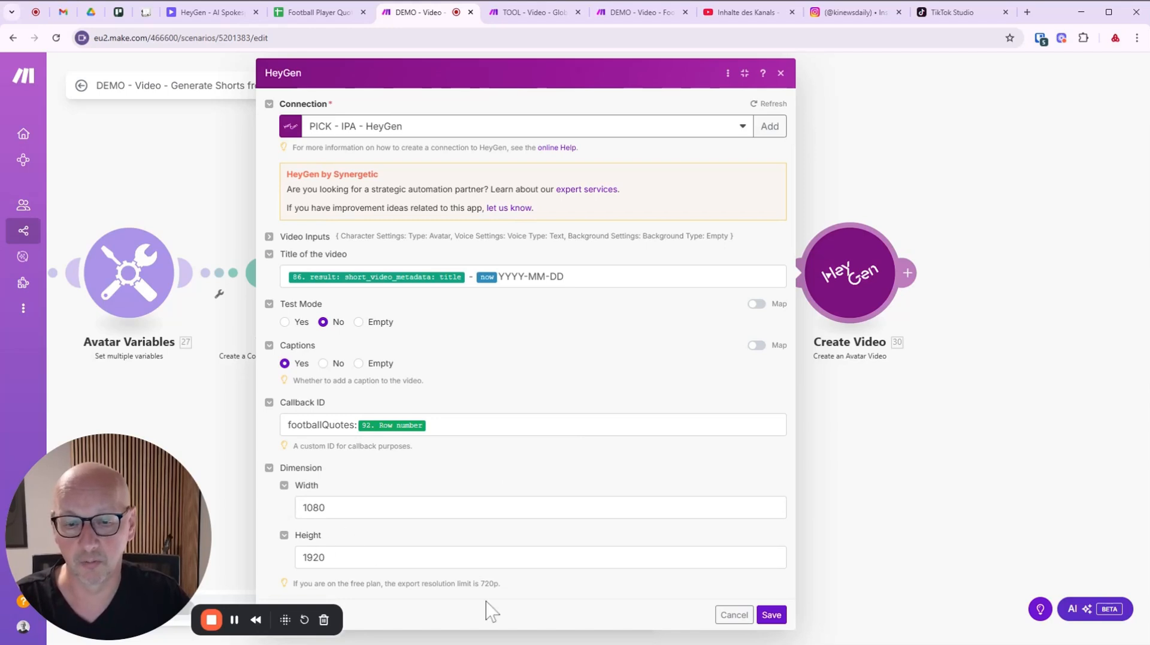
{"action": "left_click_drag", "start_coordinate": [479, 583], "coordinate": [503, 585]}
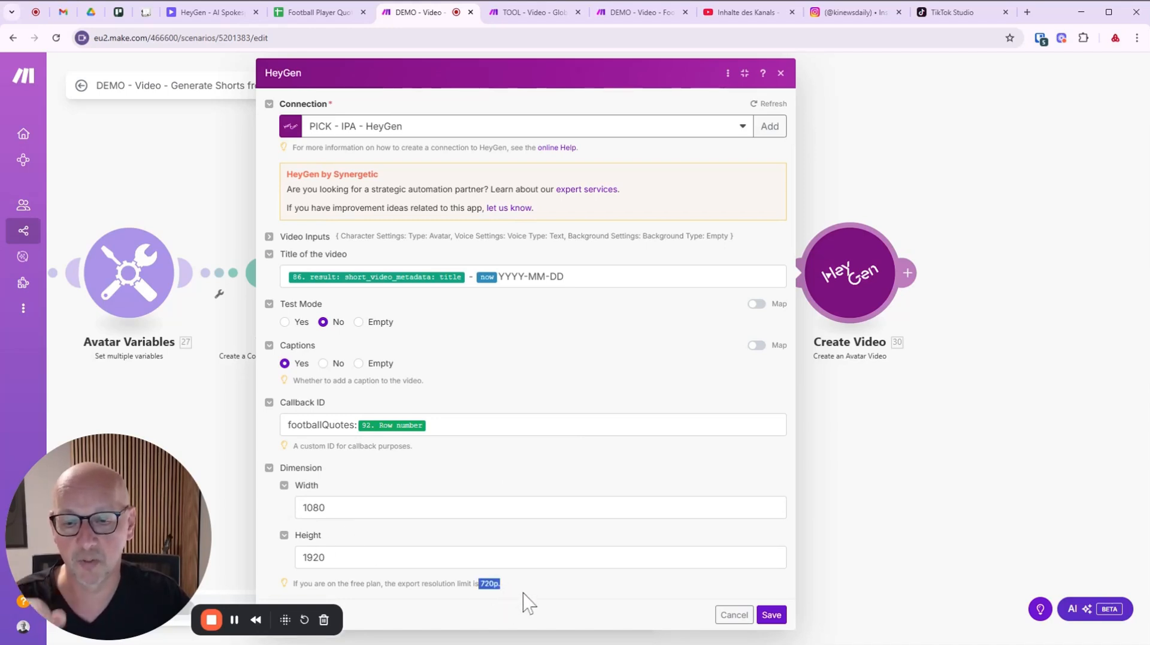
{"action": "left_click", "coordinate": [526, 602]}
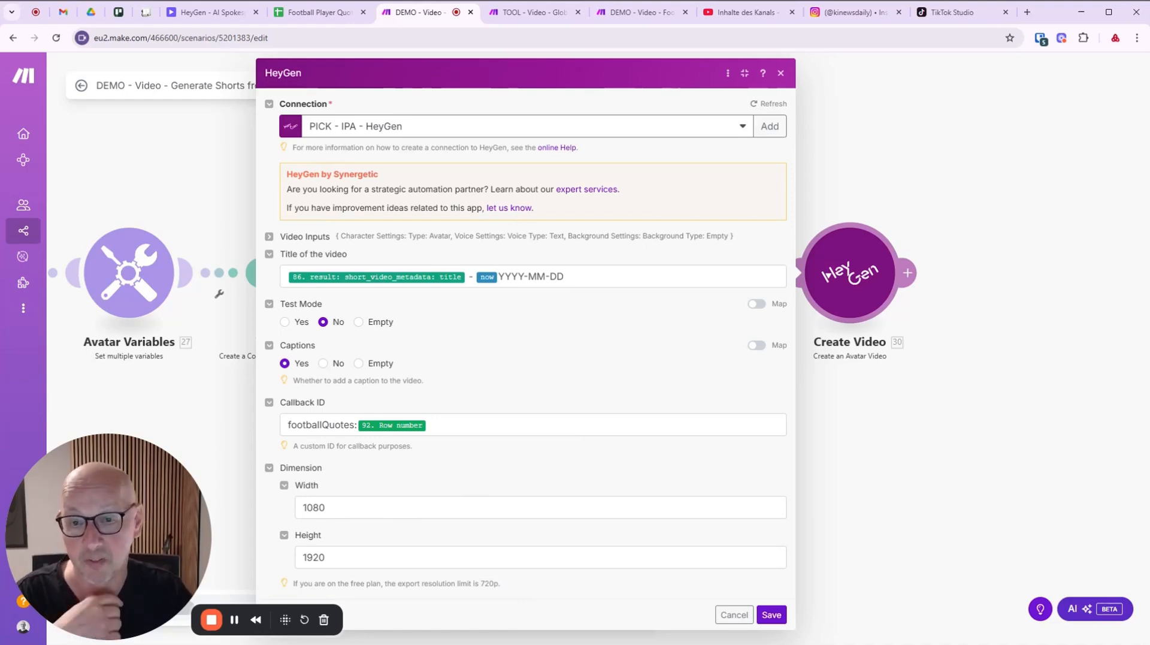
Expand Video Inputs Item 1, keep the character type as Avatar, and open the avatar list.
{"action": "left_click", "coordinate": [270, 237]}
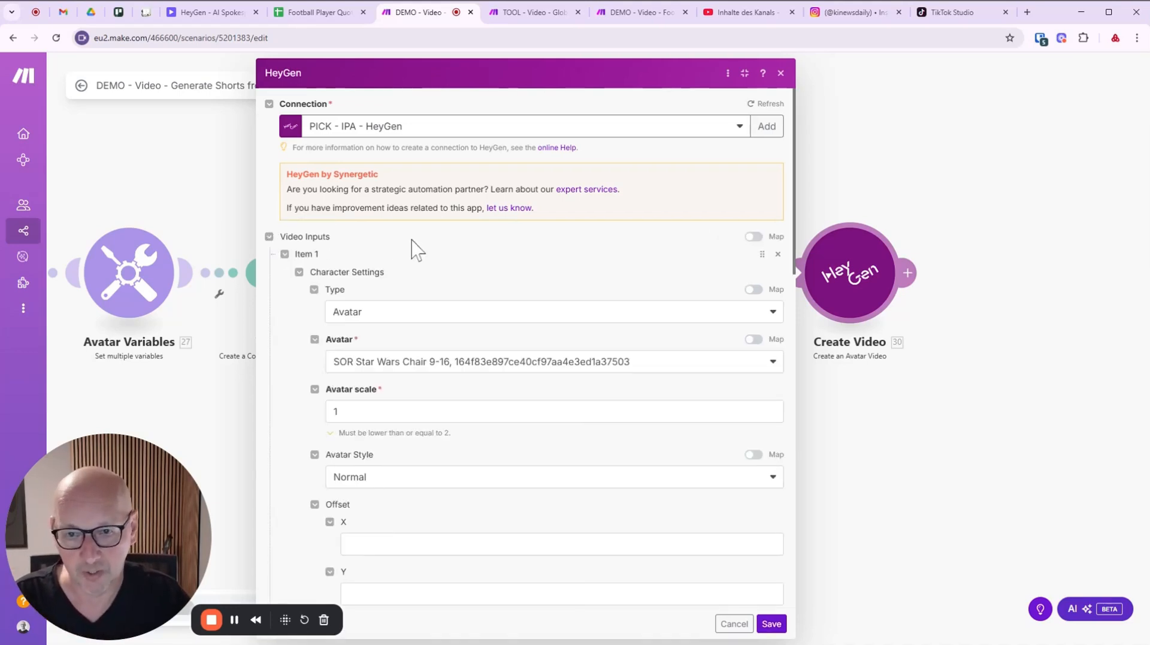
{"action": "left_click", "coordinate": [286, 255]}
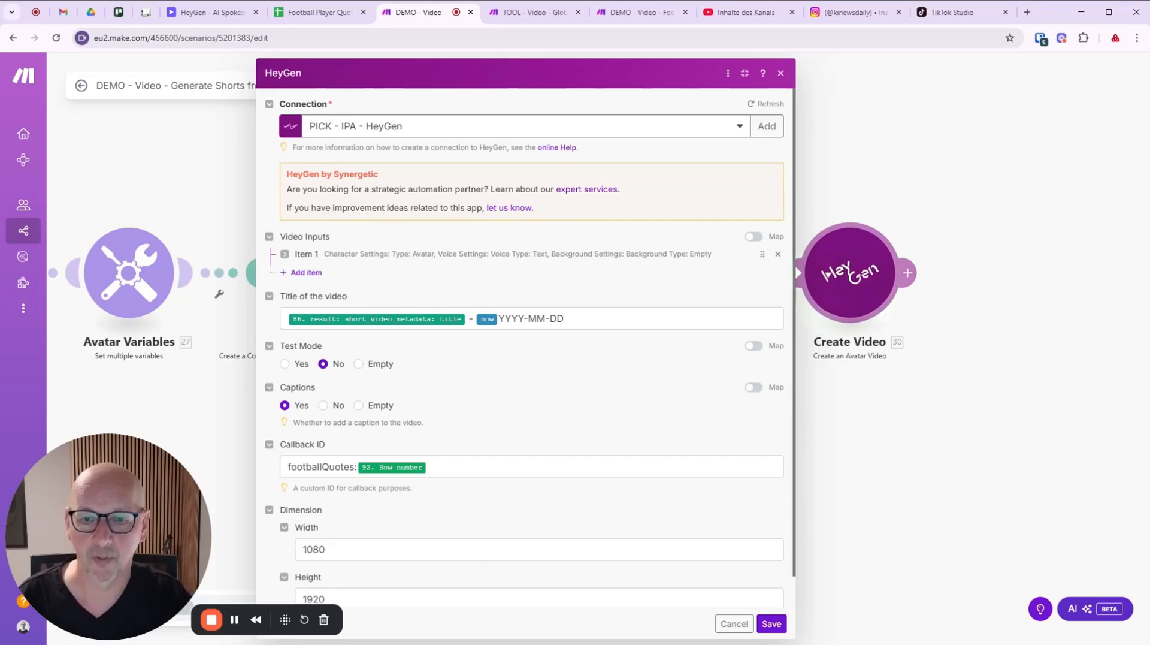
{"action": "left_click", "coordinate": [285, 254]}
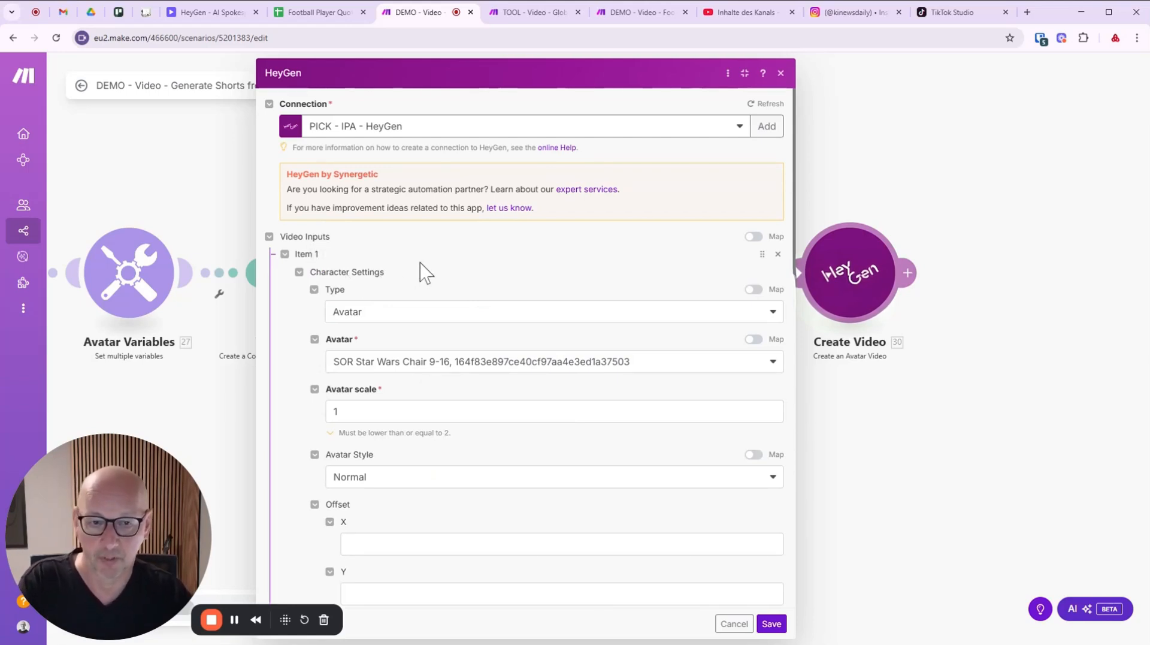
{"action": "scroll", "coordinate": [425, 264], "scroll_direction": "down", "scroll_amount": 3}
{"action": "scroll", "coordinate": [416, 149], "scroll_direction": "up", "scroll_amount": 1}
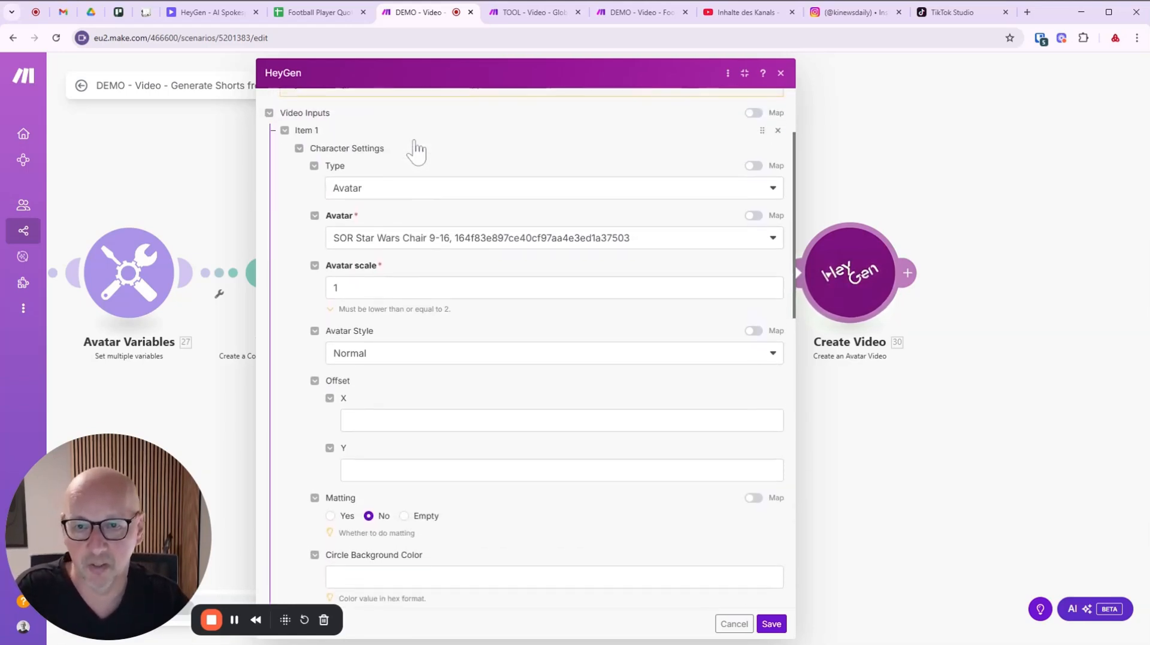
{"action": "left_click", "coordinate": [401, 193]}
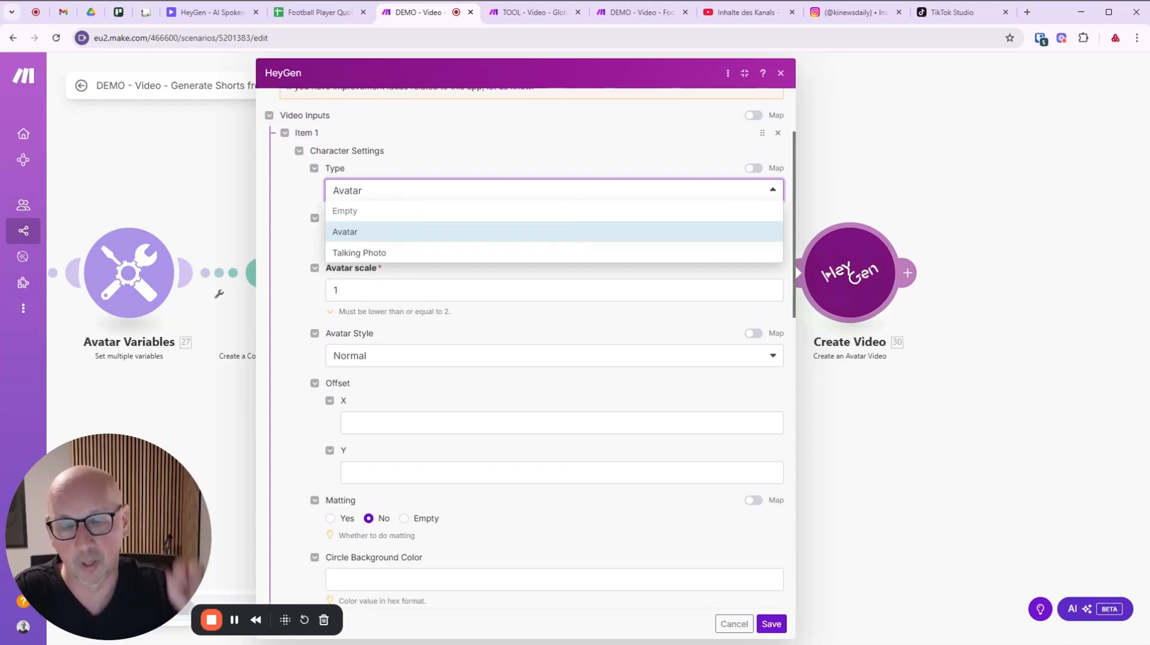
{"action": "left_click", "coordinate": [409, 195]}
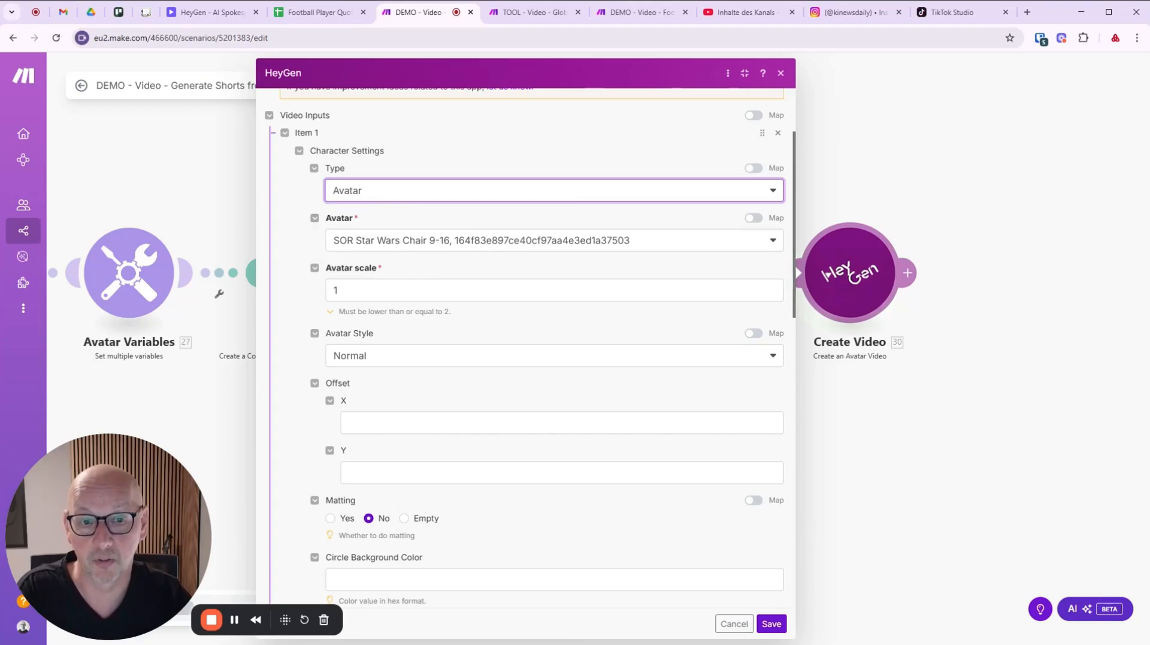
{"action": "left_click", "coordinate": [479, 246]}
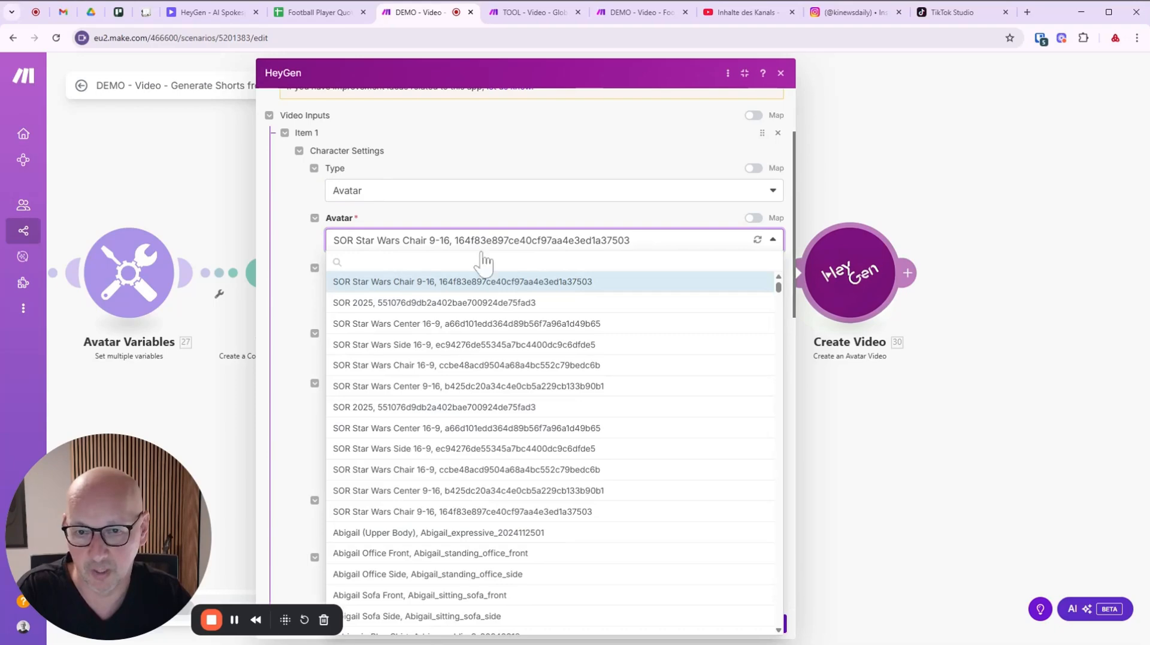
{"action": "scroll", "coordinate": [552, 390], "scroll_direction": "down", "scroll_amount": 10}
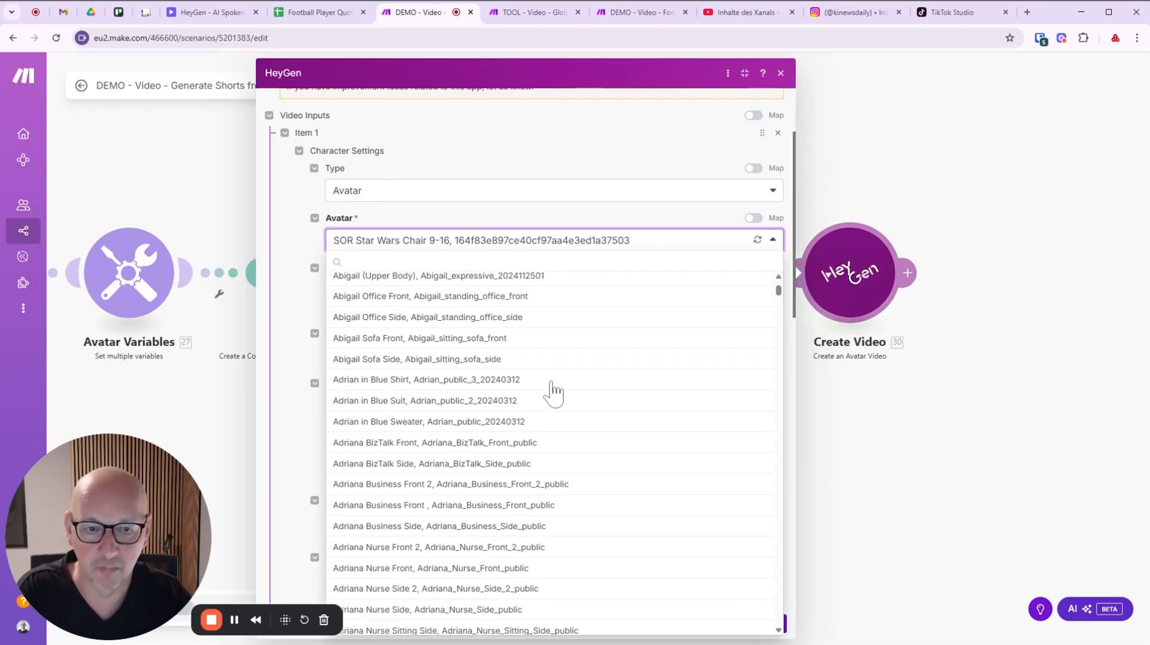
{"action": "scroll", "coordinate": [552, 391], "scroll_direction": "down", "scroll_amount": 20}
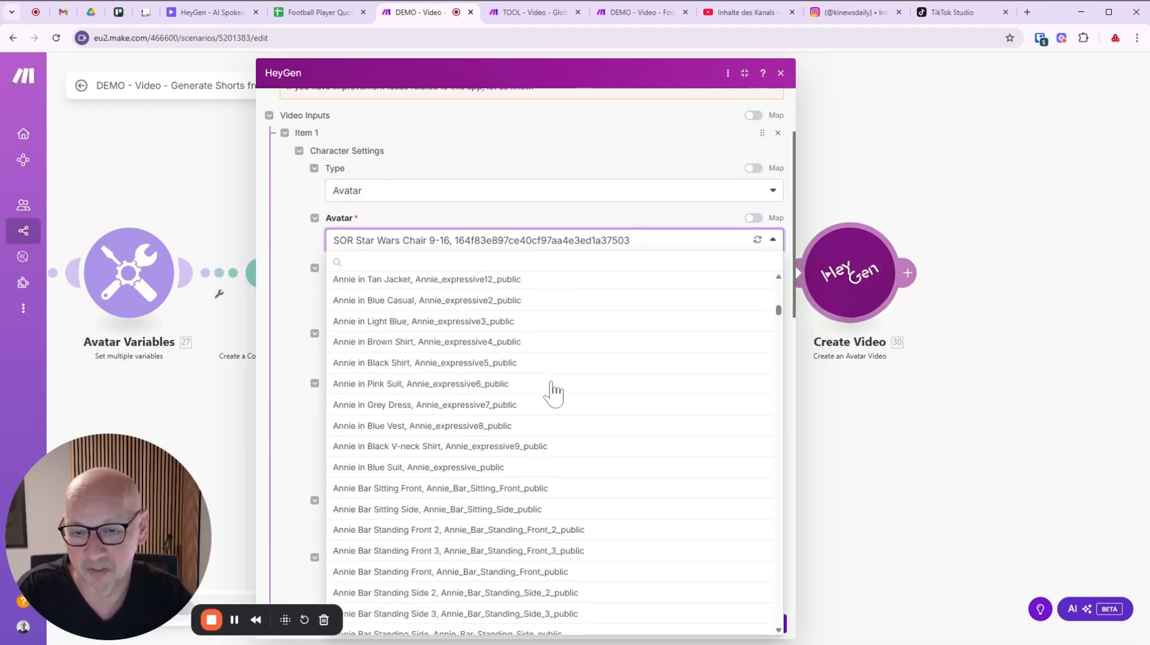
{"action": "scroll", "coordinate": [553, 391], "scroll_direction": "up", "scroll_amount": 20}
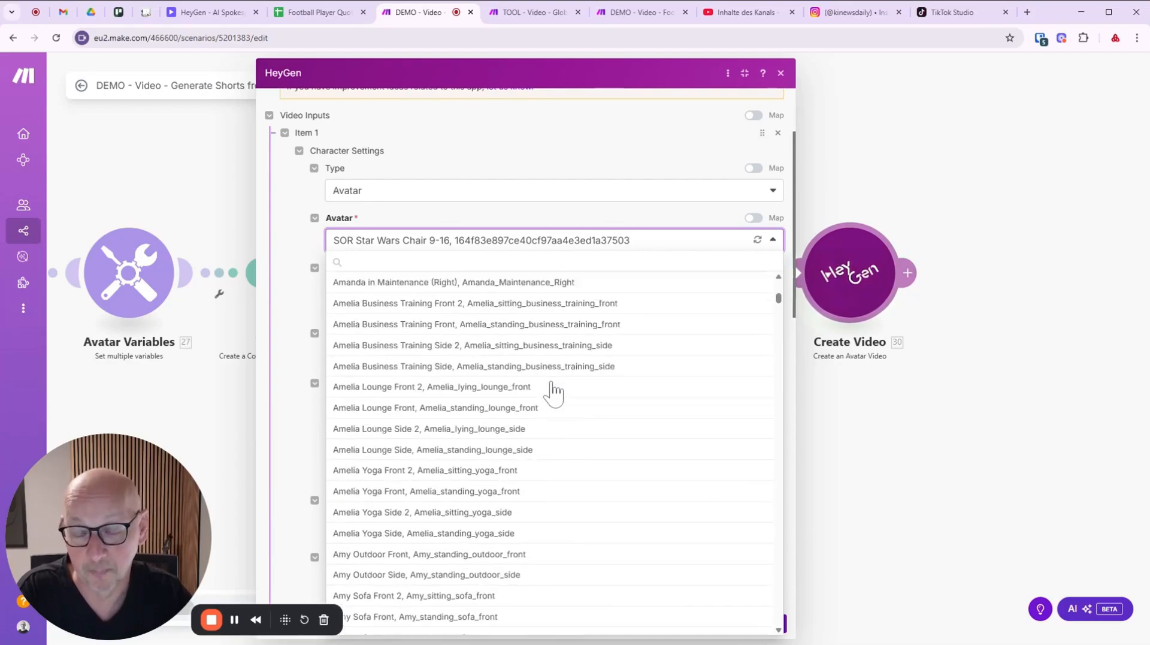
{"action": "scroll", "coordinate": [552, 392], "scroll_direction": "up", "scroll_amount": 5}
{"action": "scroll", "coordinate": [346, 282], "scroll_direction": "up", "scroll_amount": 1}
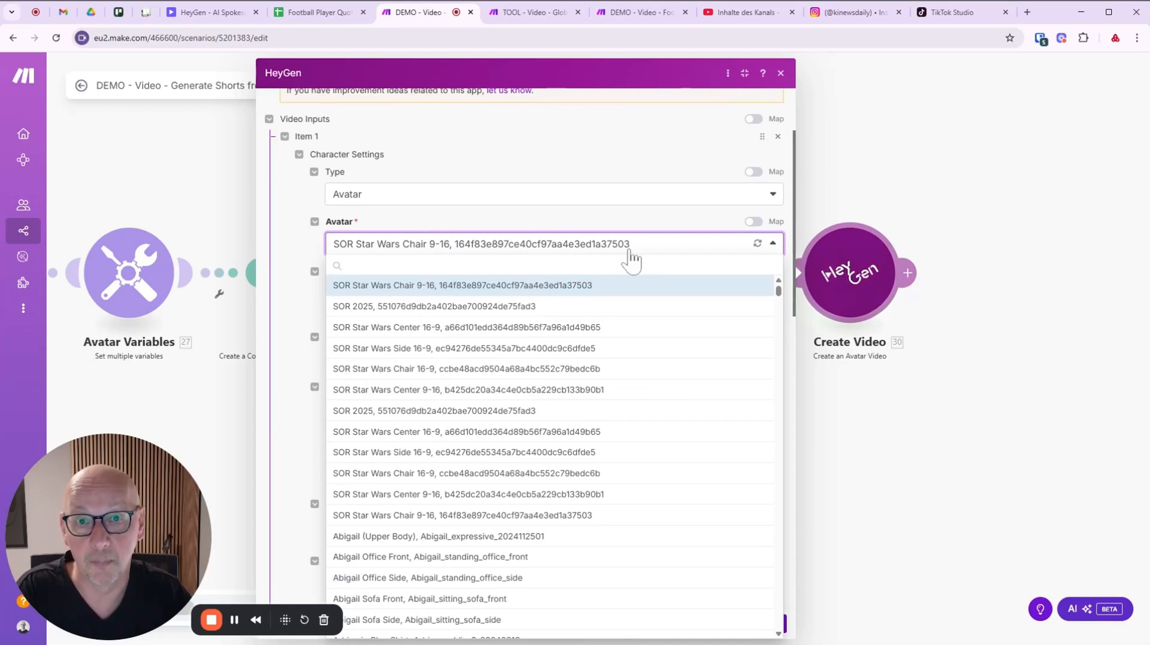
{"action": "left_click", "coordinate": [518, 227]}
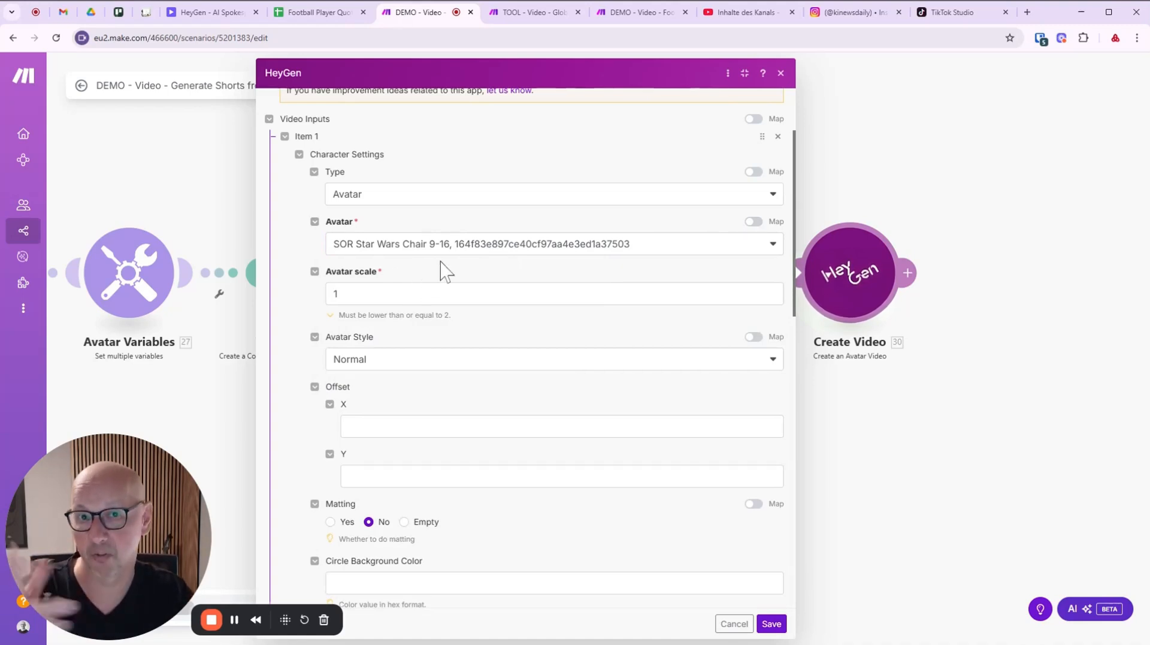
{"action": "scroll", "coordinate": [473, 270], "scroll_direction": "down", "scroll_amount": 3}
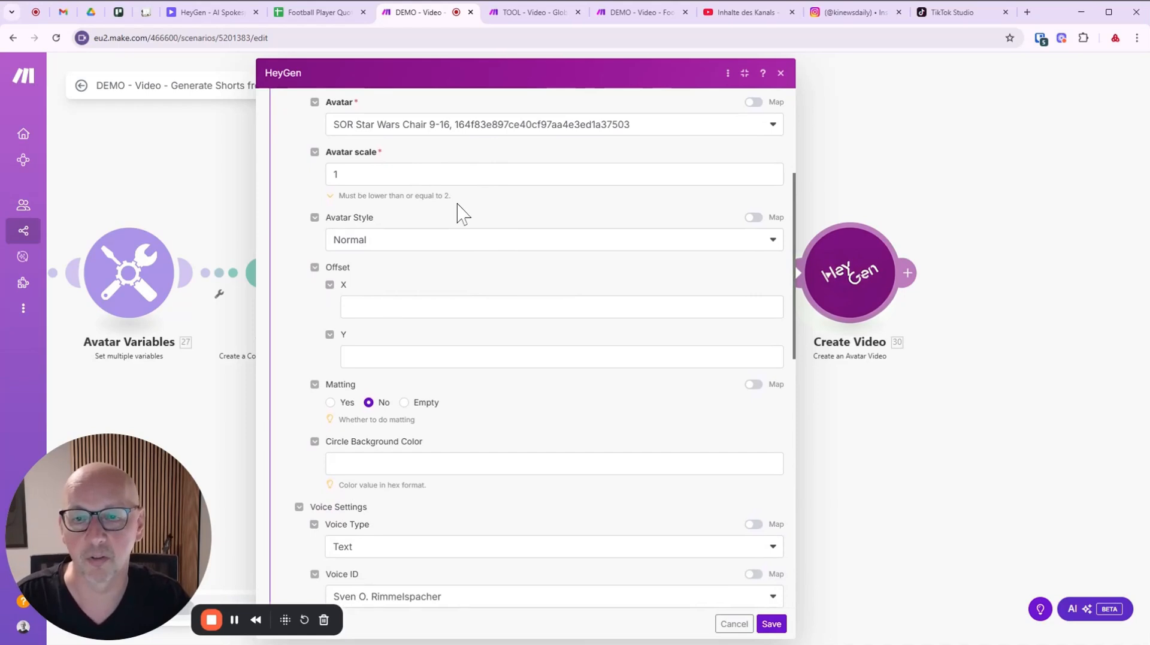
{"action": "left_click", "coordinate": [428, 243]}
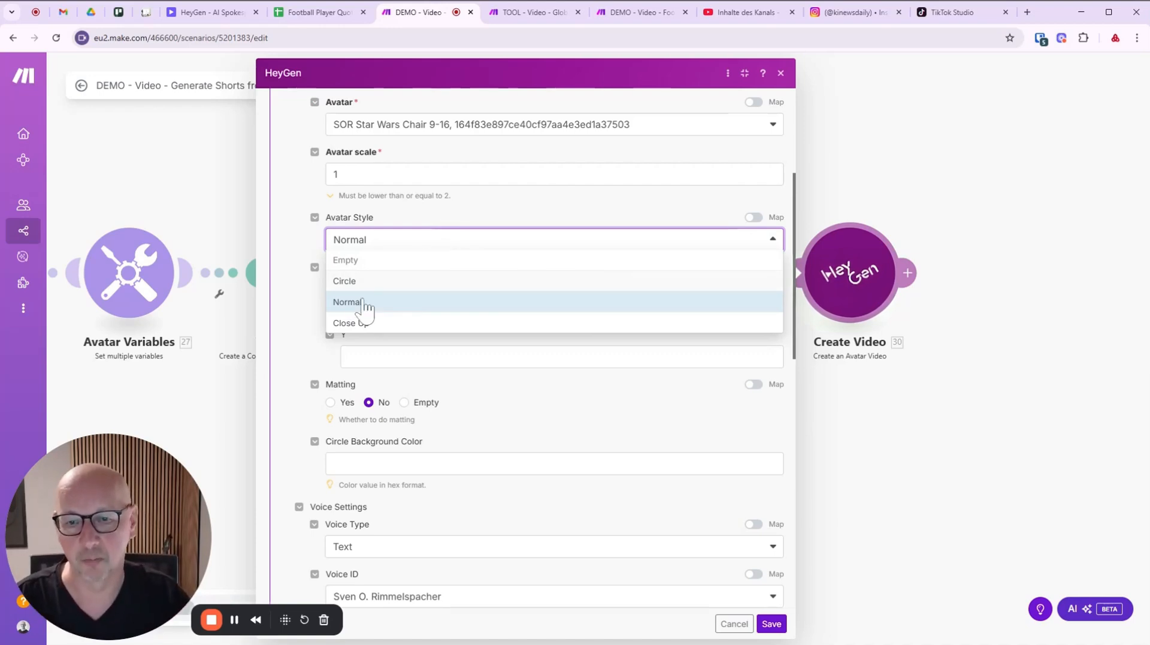
{"action": "left_click", "coordinate": [482, 207]}
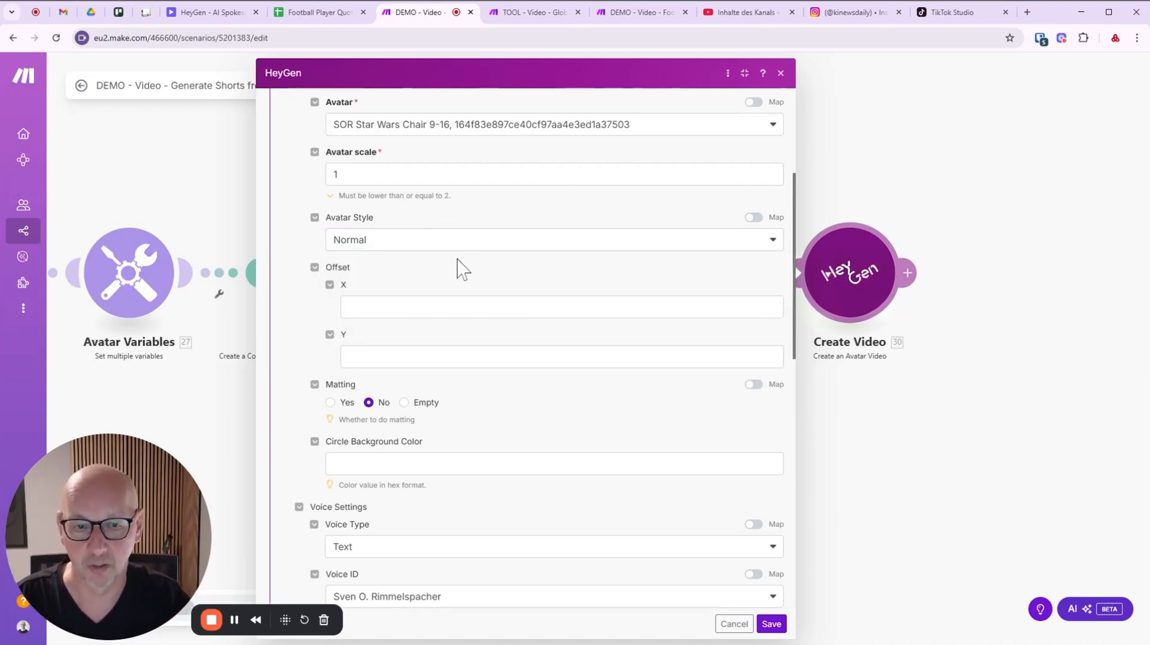
{"action": "scroll", "coordinate": [357, 292], "scroll_direction": "down", "scroll_amount": 1}
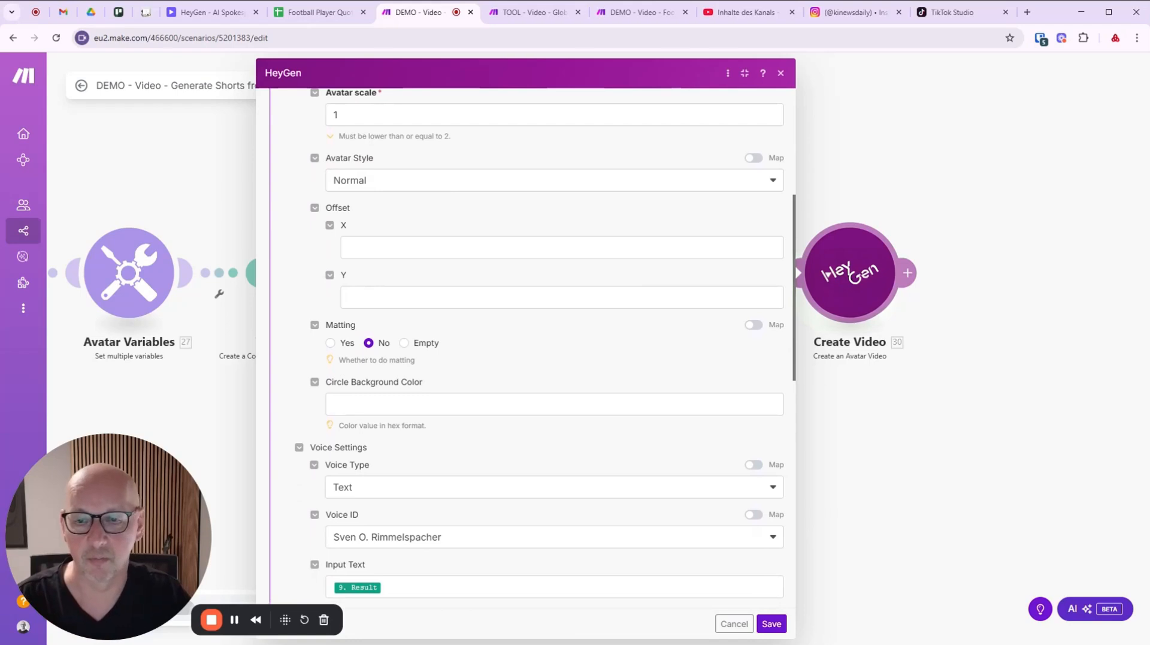
{"action": "scroll", "coordinate": [560, 305], "scroll_direction": "down", "scroll_amount": 1}
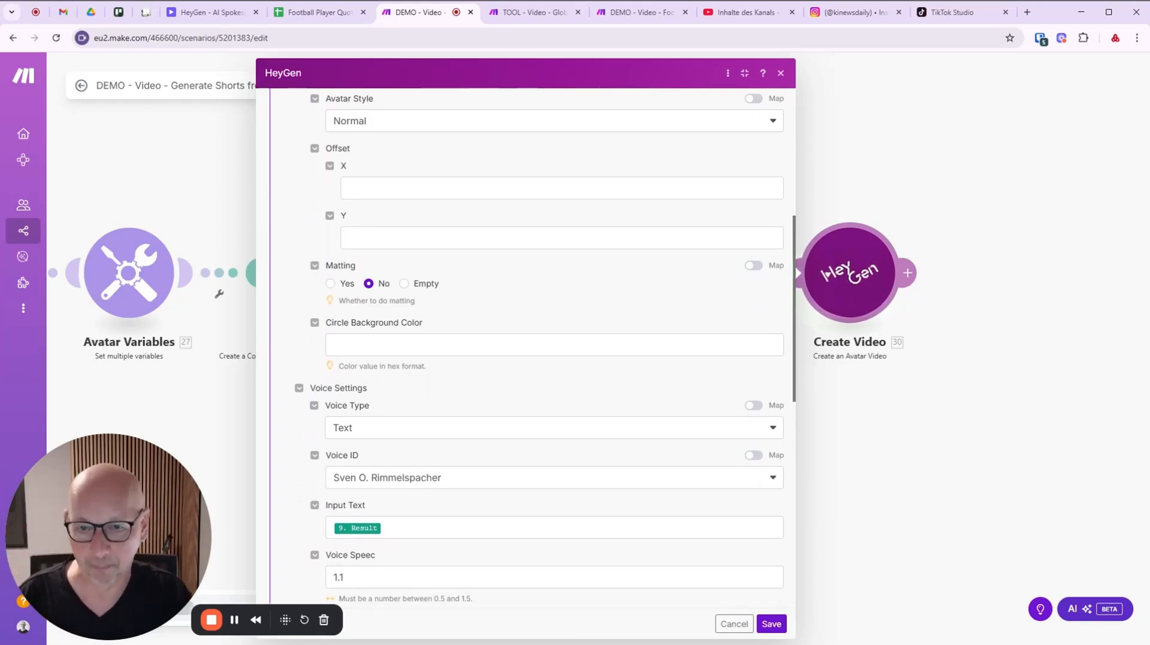
{"action": "scroll", "coordinate": [523, 310], "scroll_direction": "down", "scroll_amount": 2}
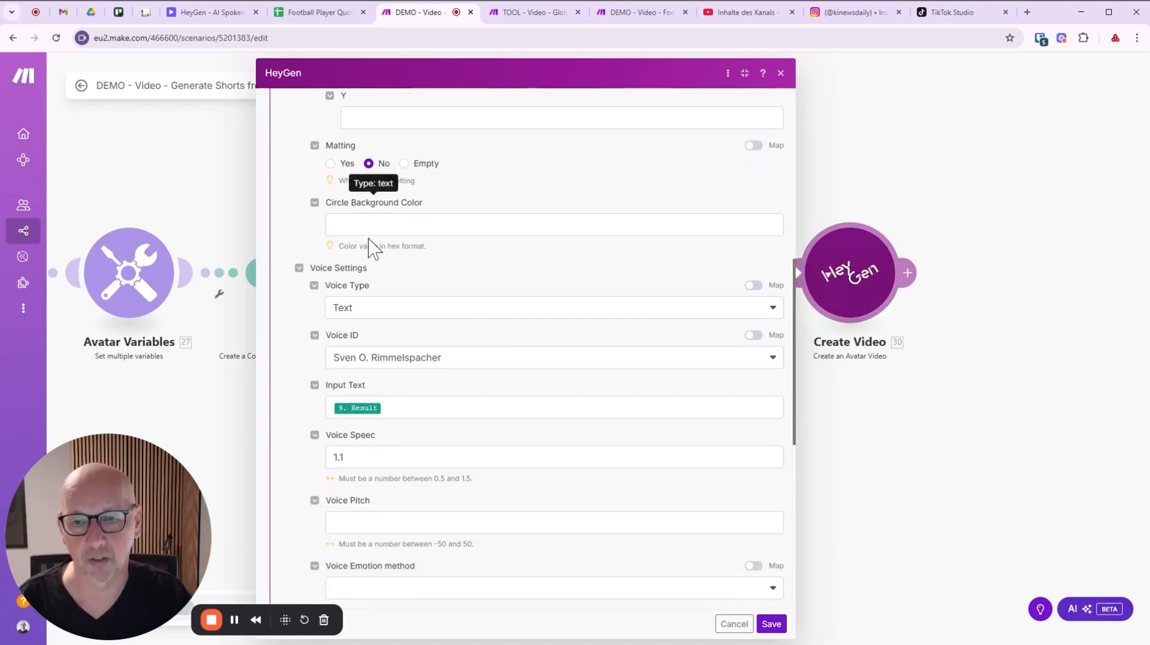
{"action": "scroll", "coordinate": [493, 275], "scroll_direction": "down", "scroll_amount": 1}
{"action": "scroll", "coordinate": [461, 245], "scroll_direction": "down", "scroll_amount": 1}
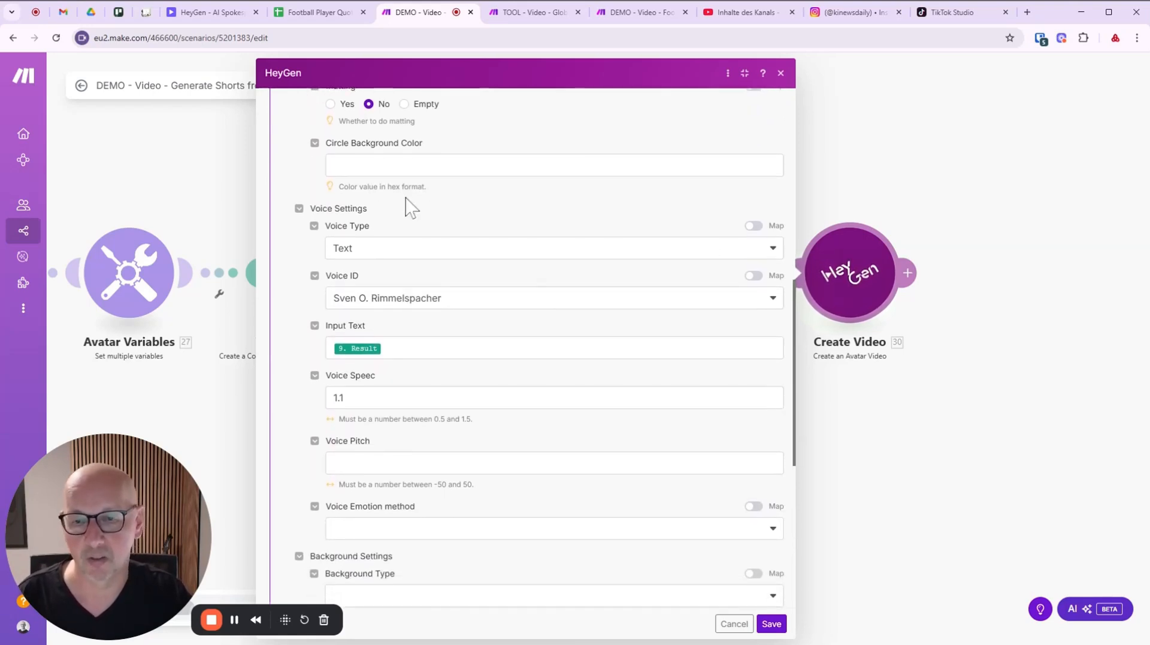
{"action": "scroll", "coordinate": [436, 200], "scroll_direction": "down", "scroll_amount": 1}
{"action": "scroll", "coordinate": [302, 180], "scroll_direction": "down", "scroll_amount": 1}
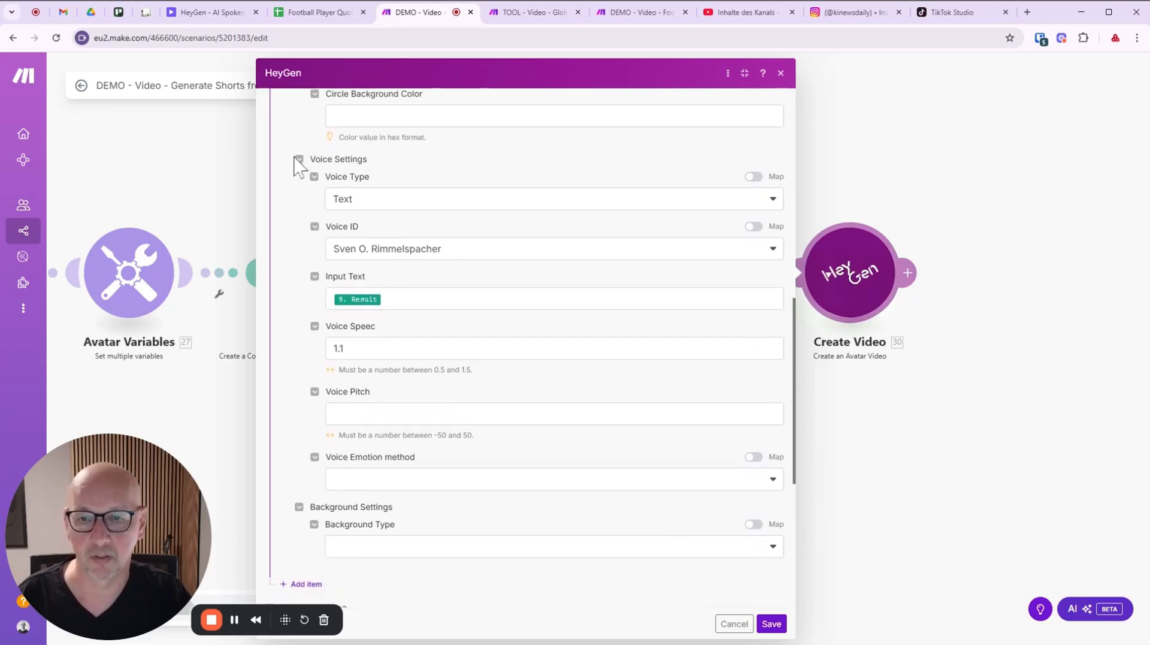
{"action": "left_click", "coordinate": [390, 189]}
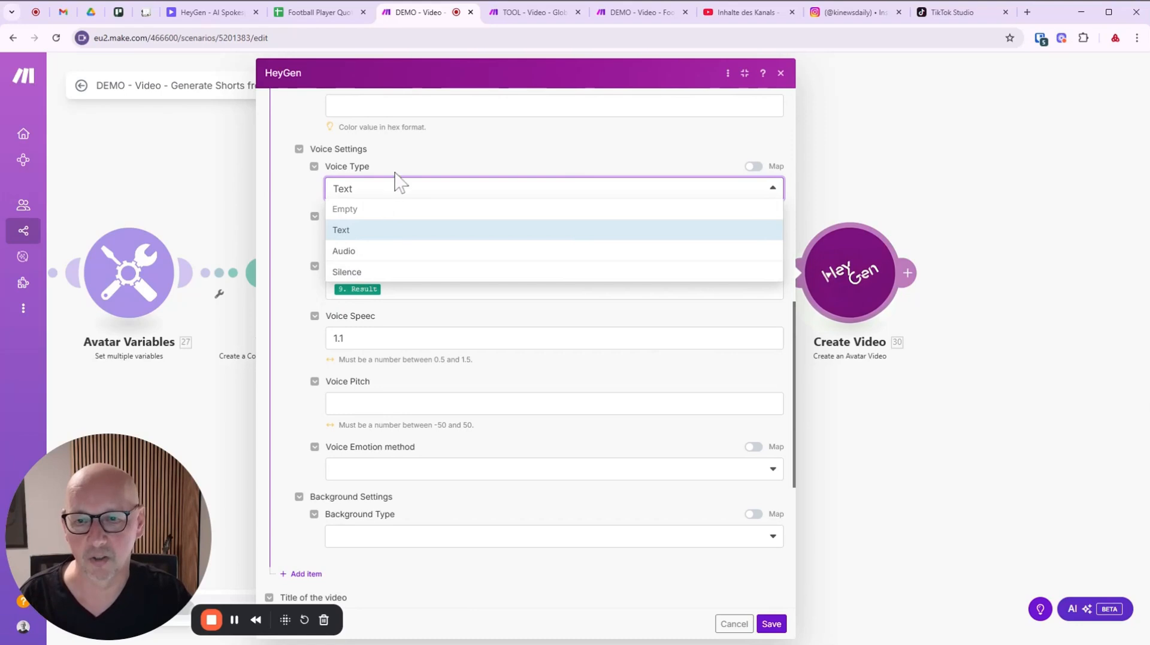
{"action": "left_click", "coordinate": [423, 165]}
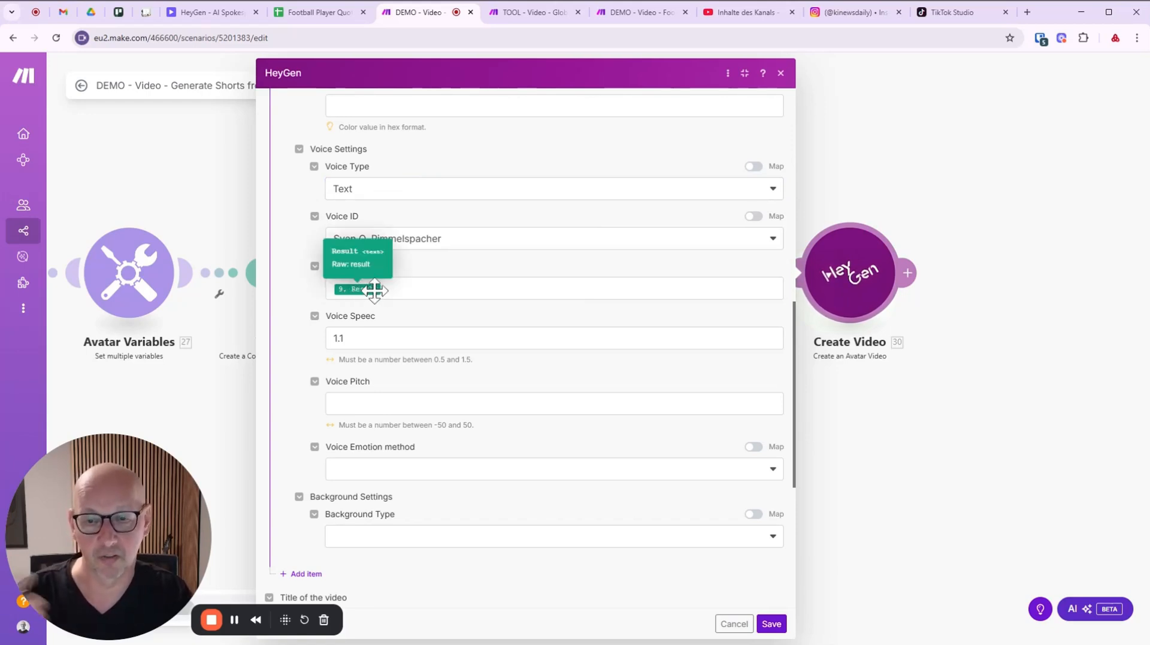
{"action": "left_click", "coordinate": [481, 248]}
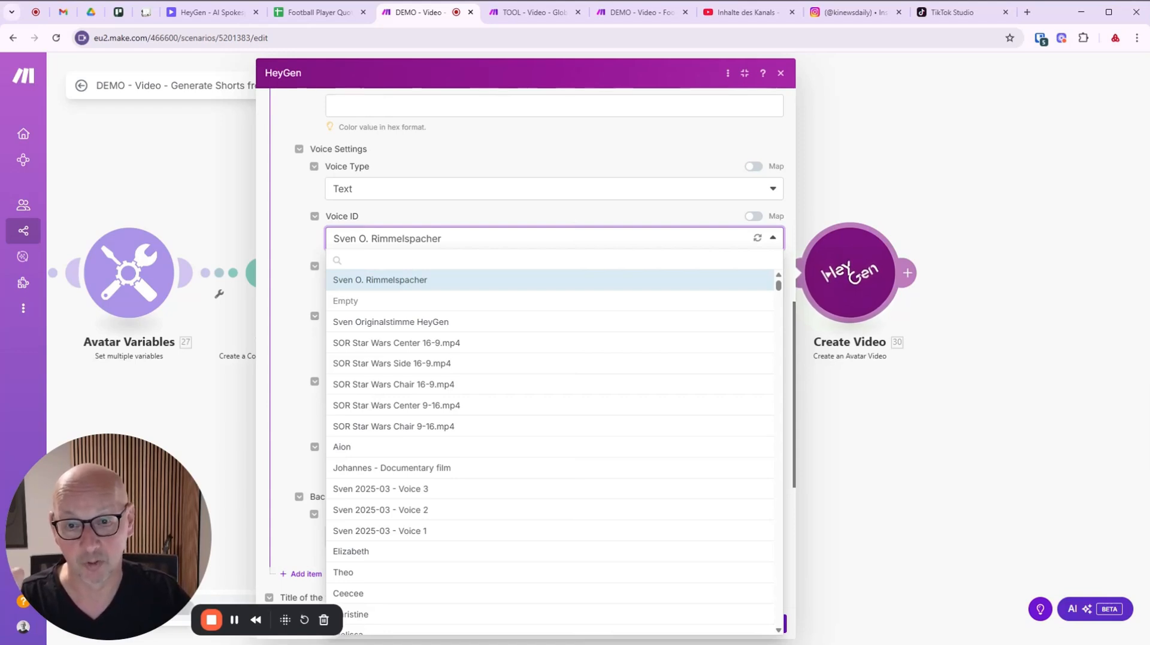
{"action": "left_click", "coordinate": [514, 222]}
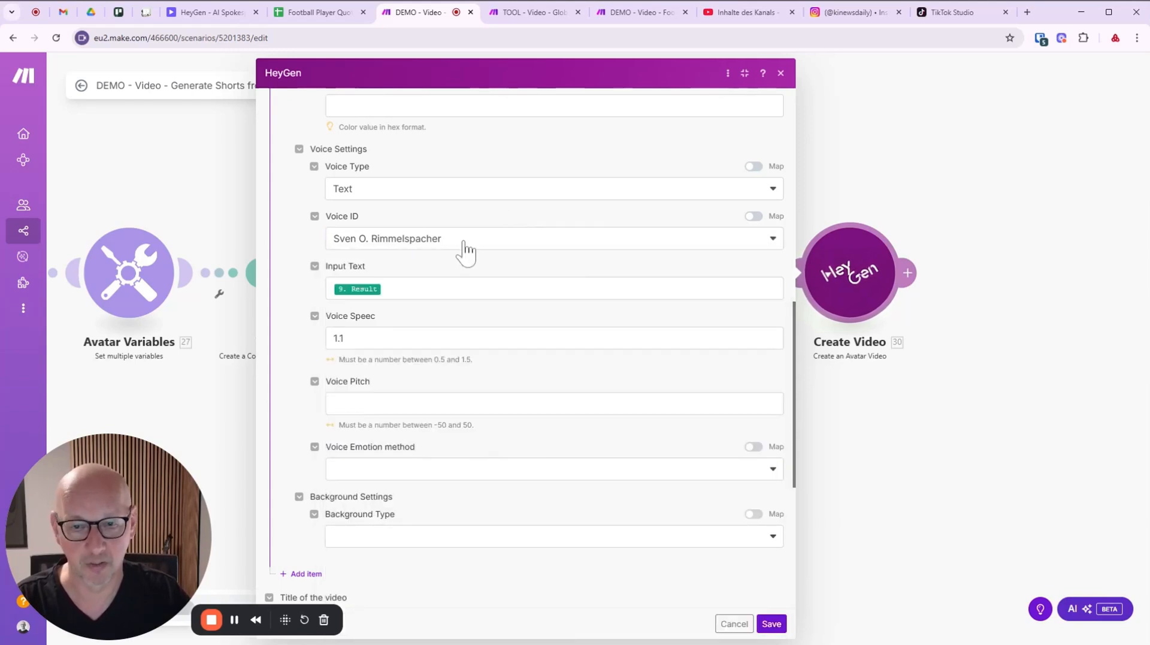
{"action": "scroll", "coordinate": [473, 257], "scroll_direction": "down", "scroll_amount": 2}
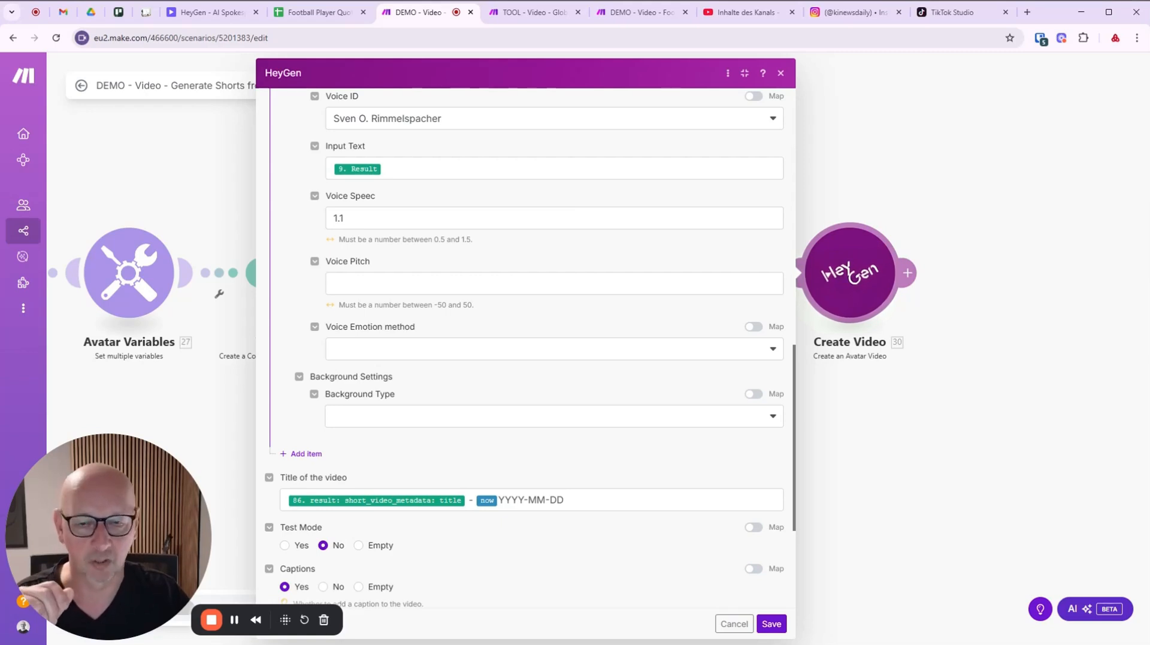
{"action": "scroll", "coordinate": [411, 314], "scroll_direction": "down", "scroll_amount": 2}
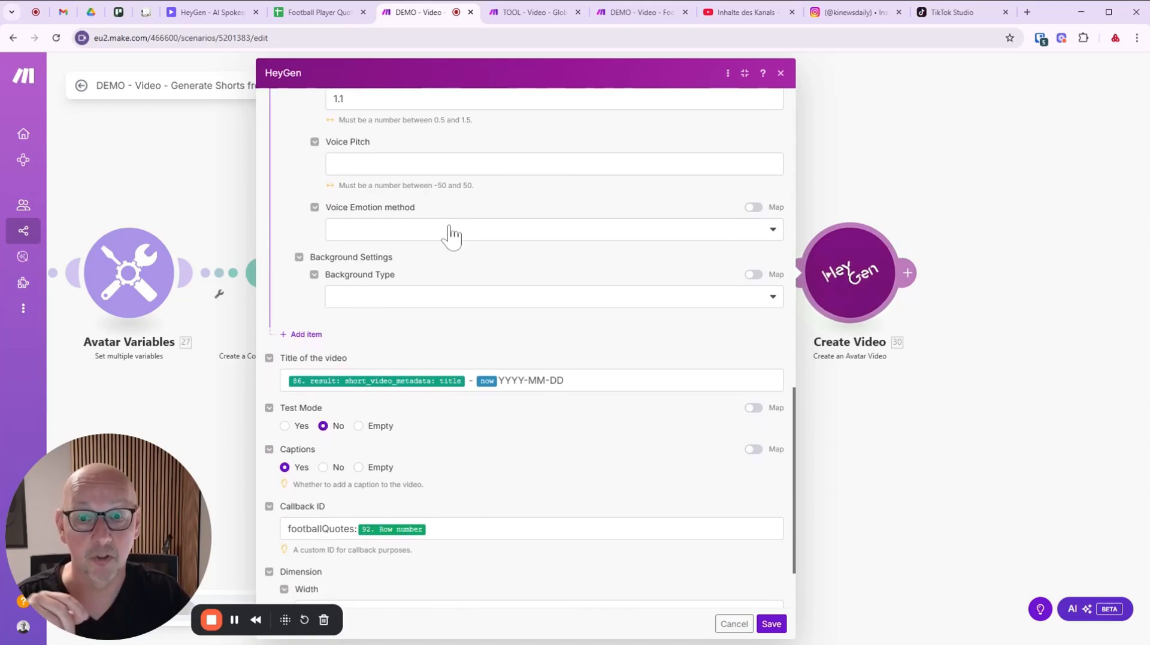
{"action": "left_click", "coordinate": [451, 234]}
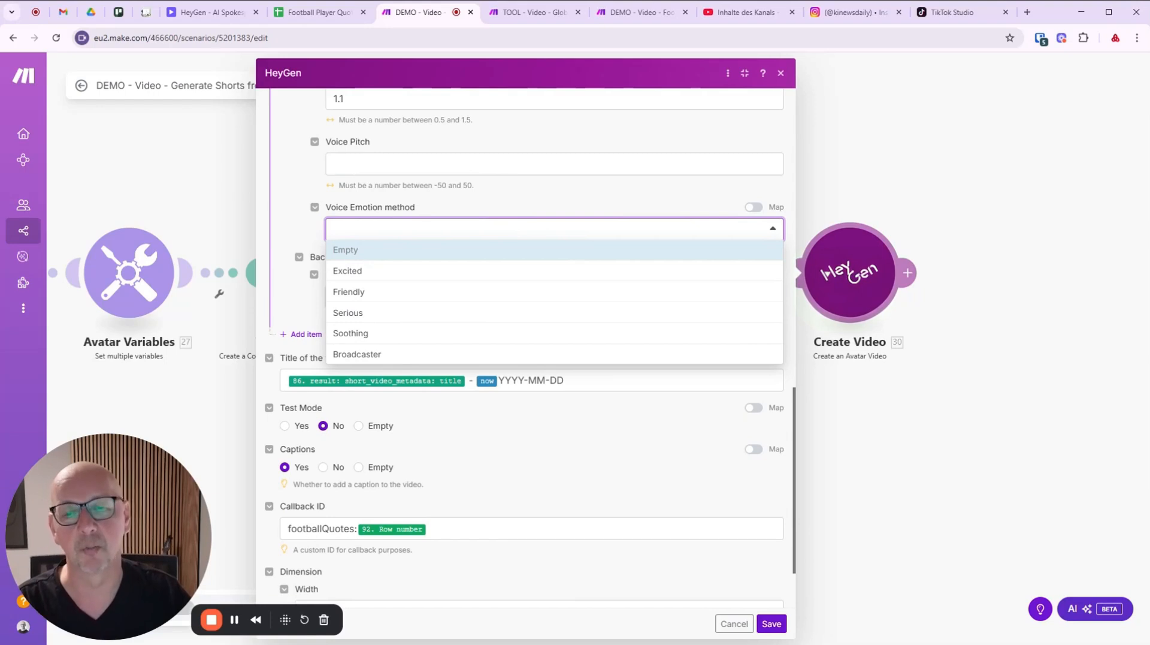
{"action": "left_click", "coordinate": [495, 215]}
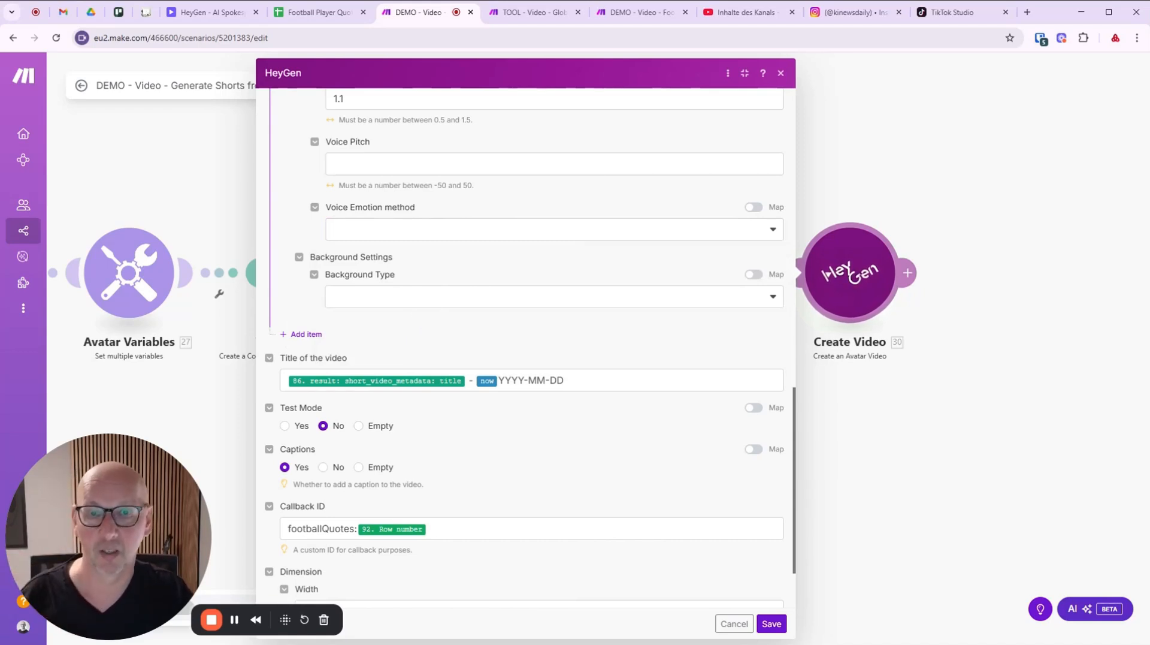
{"action": "left_click", "coordinate": [424, 299]}
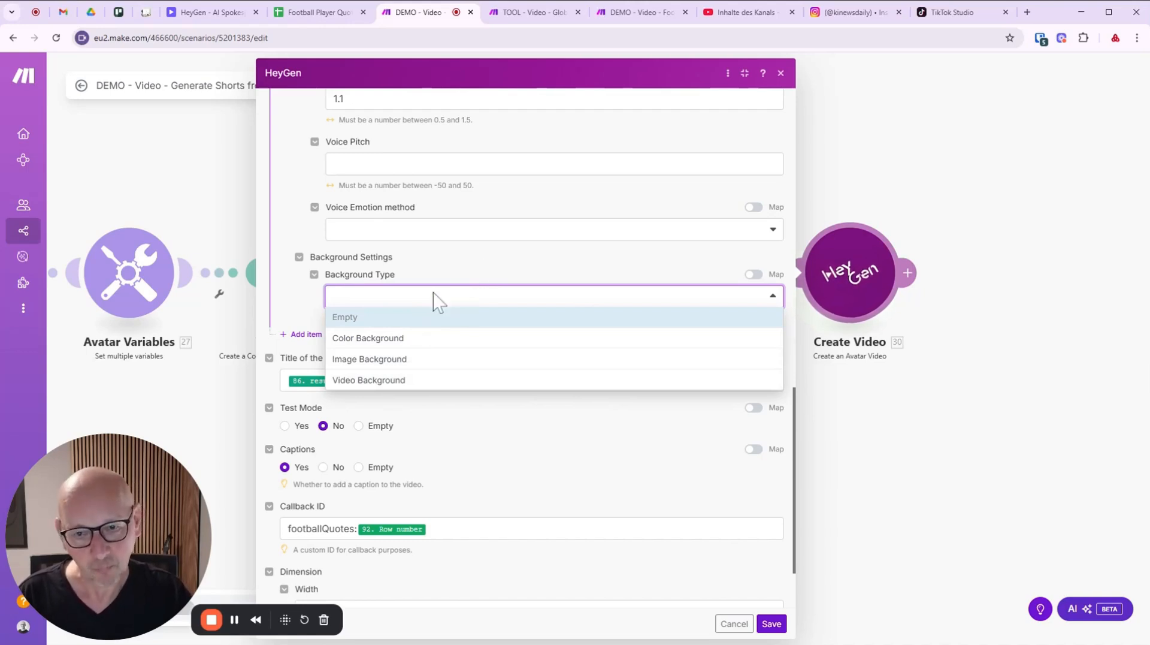
{"action": "left_click", "coordinate": [448, 270]}
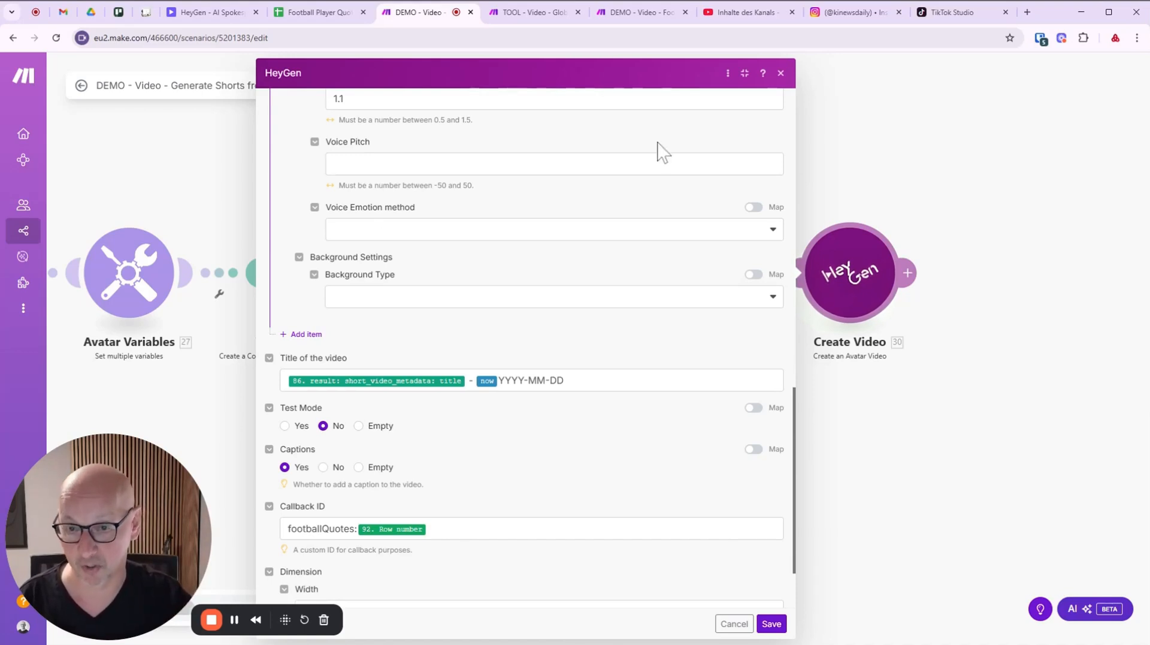
Check the Callback ID and 1080 x 1920 dimension, save Create Video, and view the six modules.
{"action": "scroll", "coordinate": [516, 248], "scroll_direction": "down", "scroll_amount": 2}
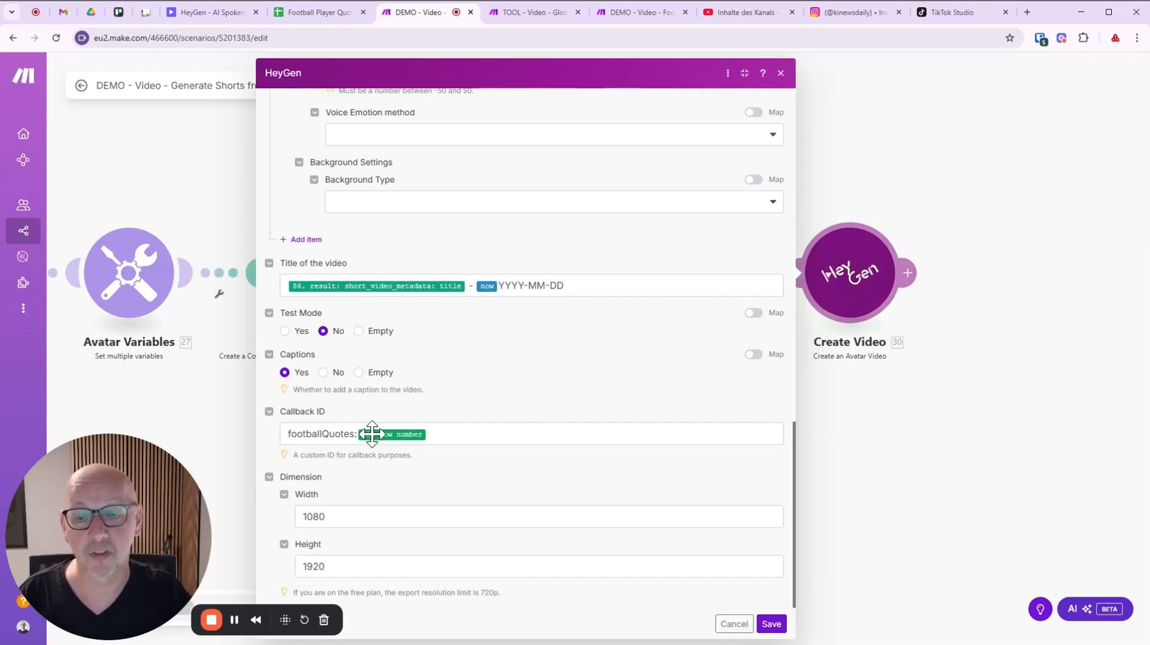
{"action": "mouse_move", "coordinate": [372, 433]}
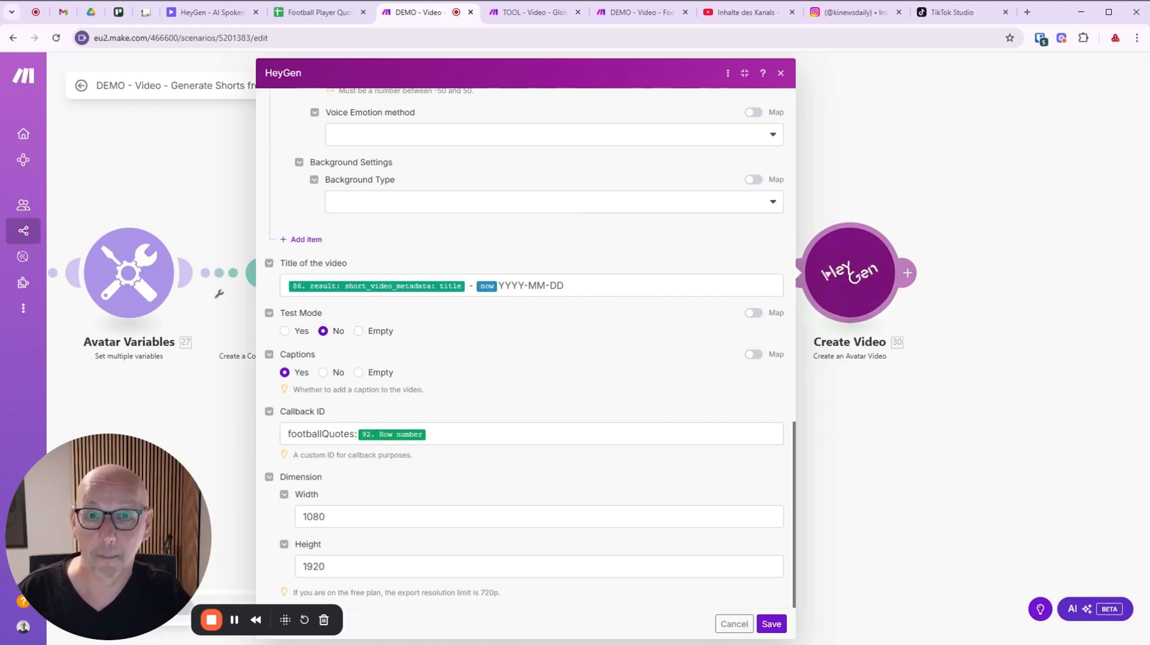
{"action": "left_click", "coordinate": [772, 625]}
{"action": "left_click_drag", "start_coordinate": [437, 470], "coordinate": [623, 495]}
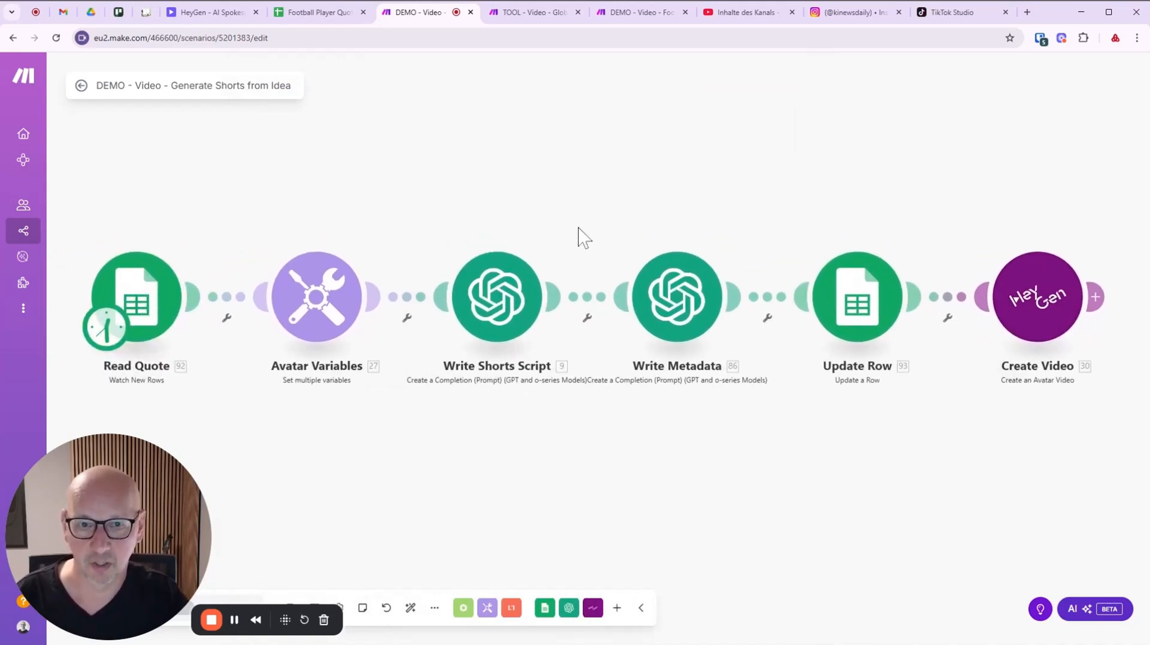
Switch to 'TOOL - Video - Global HeyGen Receiver' and open the Receive Video Event module.
{"action": "left_click", "coordinate": [516, 14]}
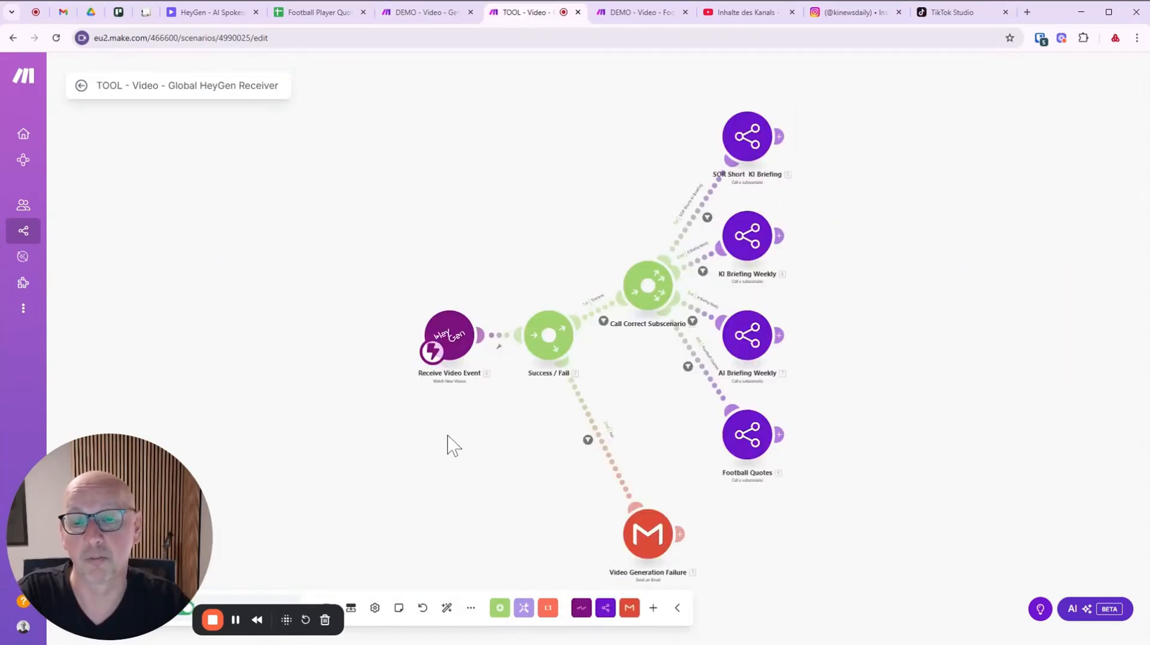
{"action": "scroll", "coordinate": [496, 461], "scroll_direction": "up", "scroll_amount": 3}
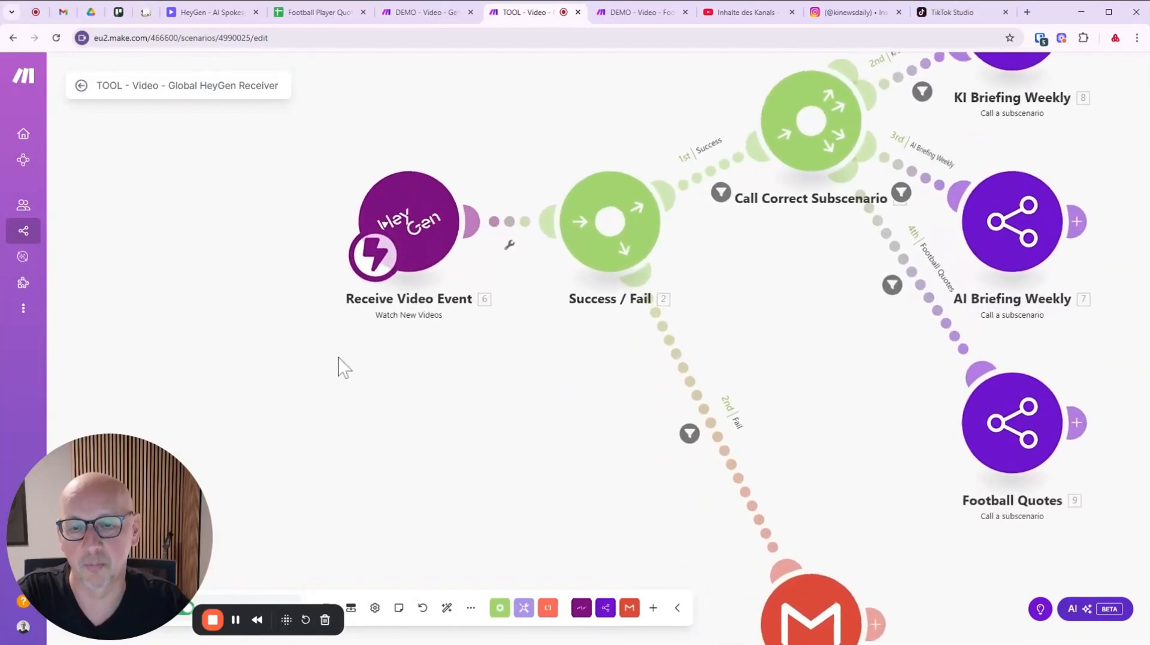
{"action": "left_click_drag", "start_coordinate": [342, 365], "coordinate": [308, 443]}
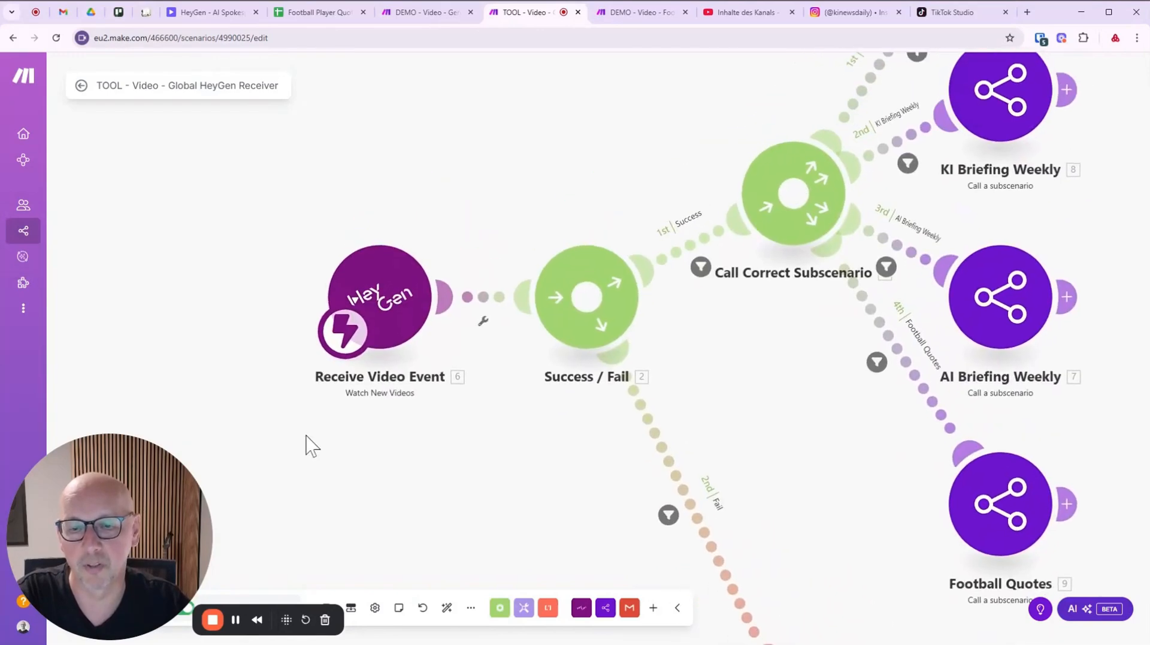
{"action": "left_click", "coordinate": [381, 302]}
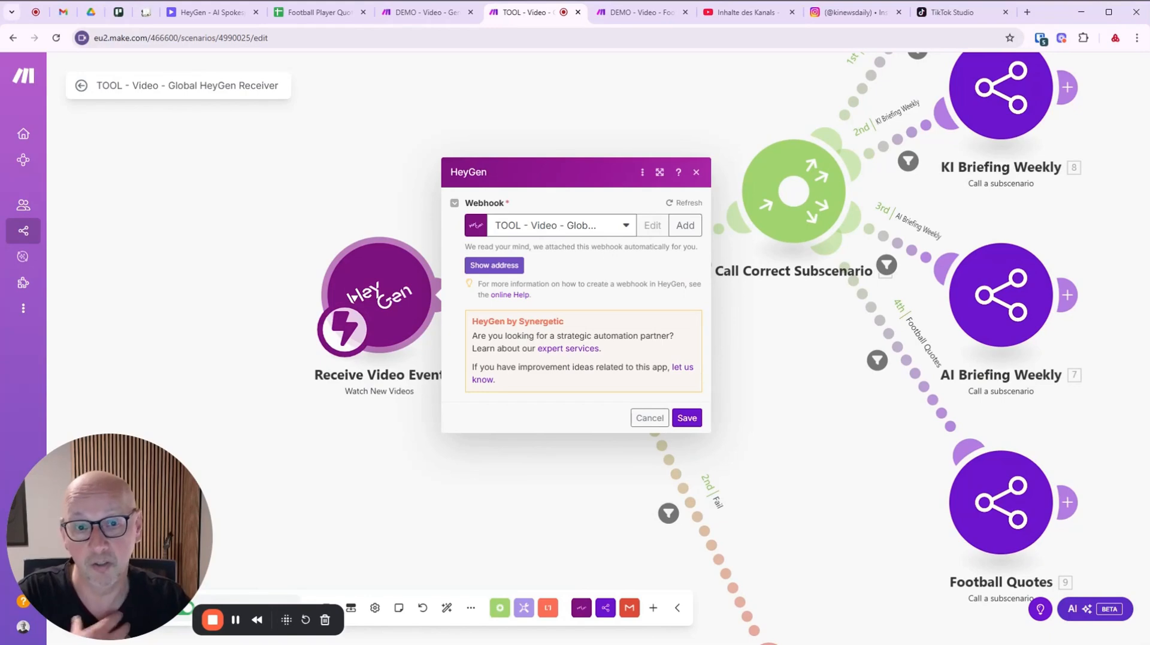
Begin a success-and-fail HeyGen webhook, then discard it and cancel the Receive Video Event dialog.
{"action": "left_click", "coordinate": [686, 232]}
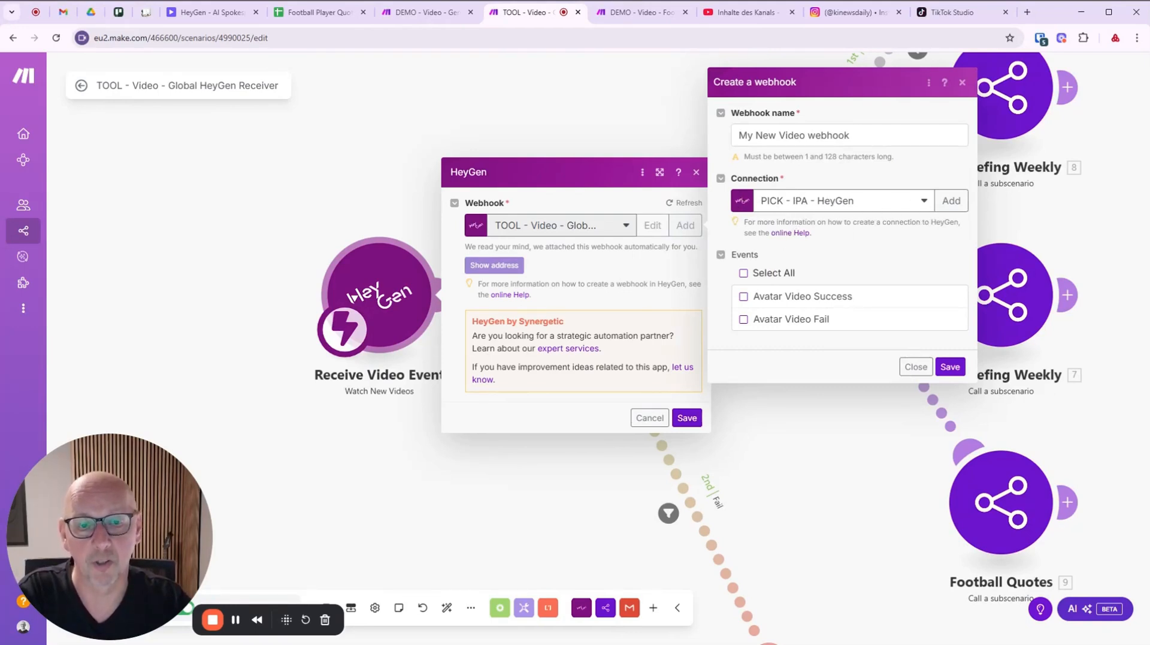
{"action": "left_click", "coordinate": [746, 276]}
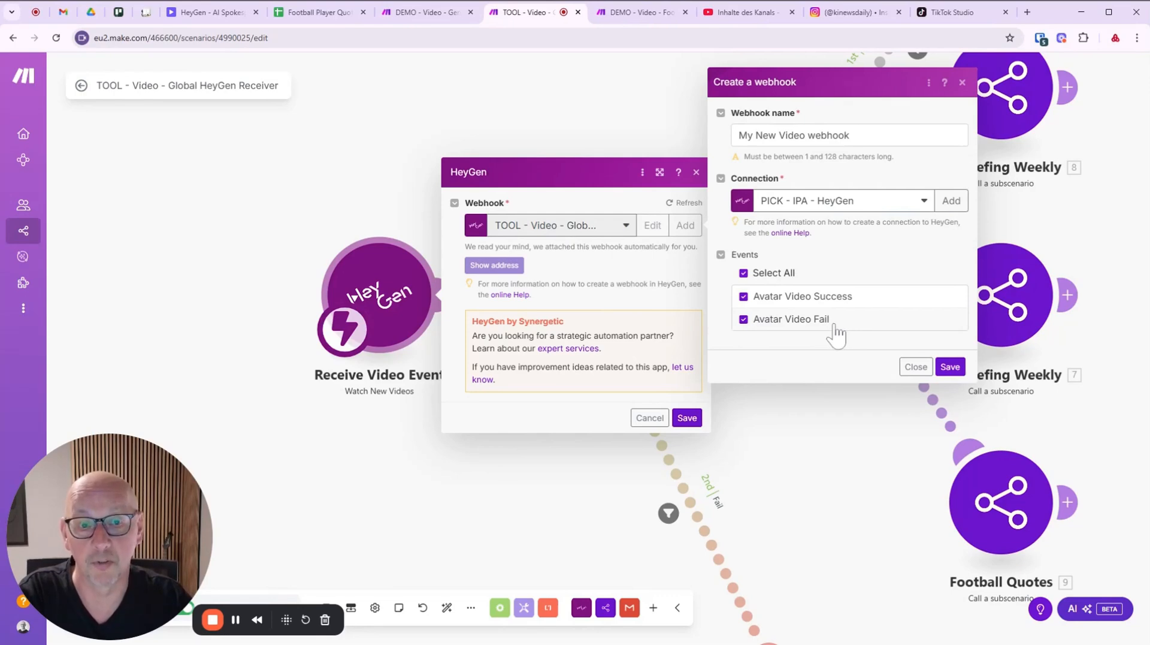
{"action": "left_click", "coordinate": [916, 366]}
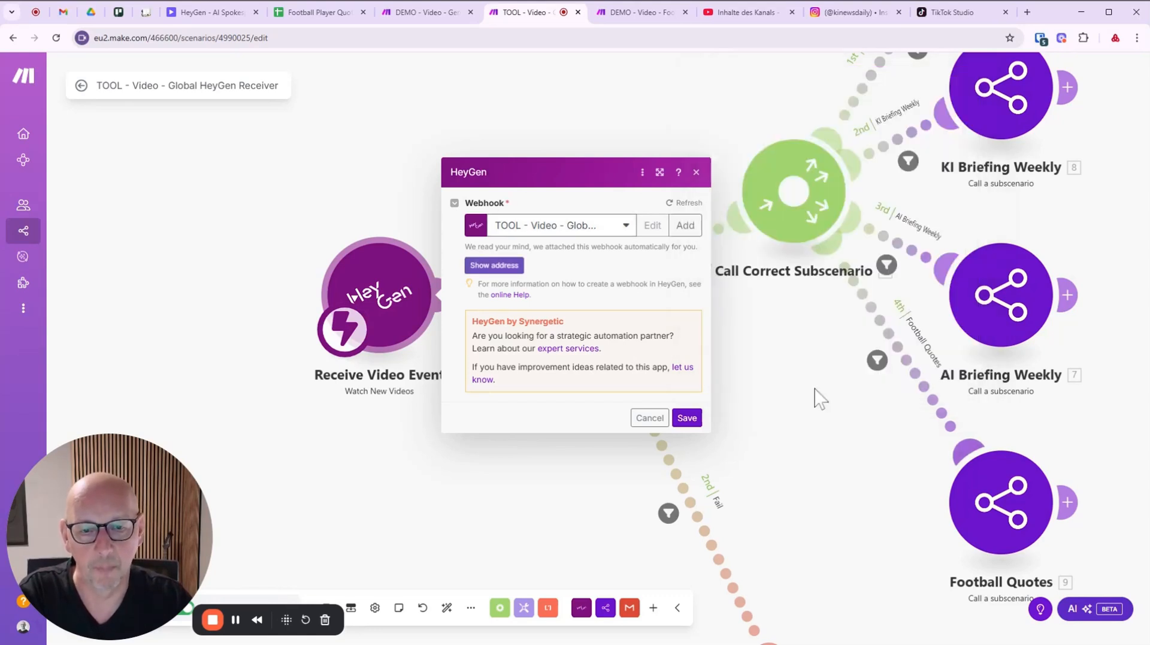
{"action": "left_click", "coordinate": [650, 418]}
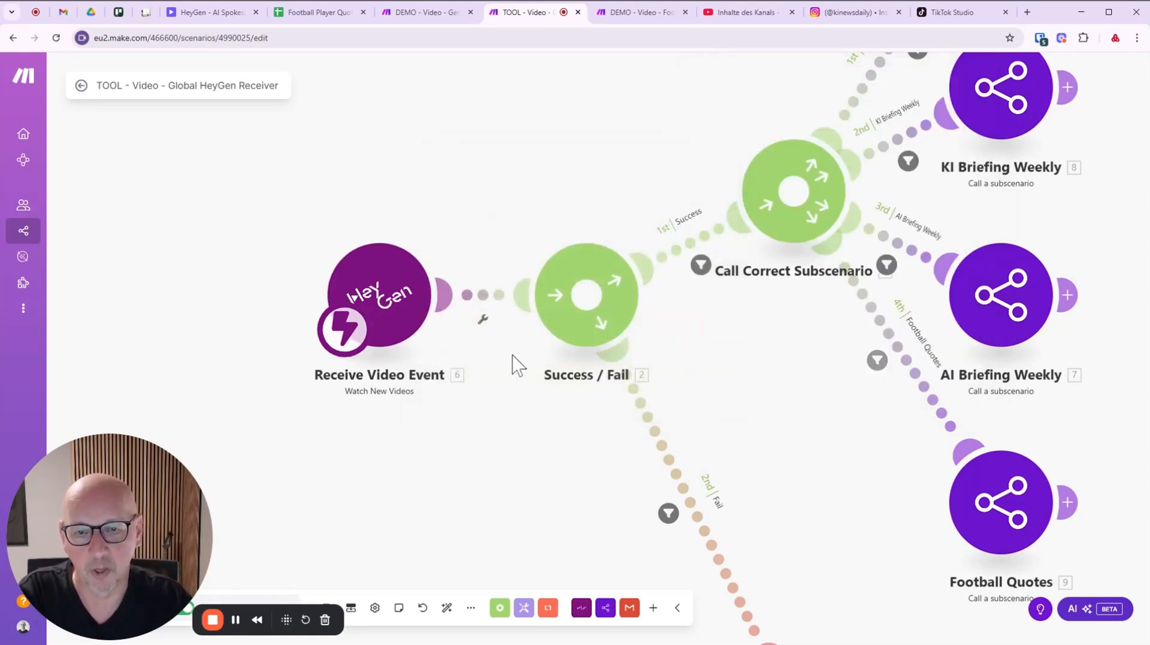
{"action": "left_click_drag", "start_coordinate": [513, 365], "coordinate": [396, 366]}
{"action": "scroll", "coordinate": [607, 381], "scroll_direction": "down", "scroll_amount": 2}
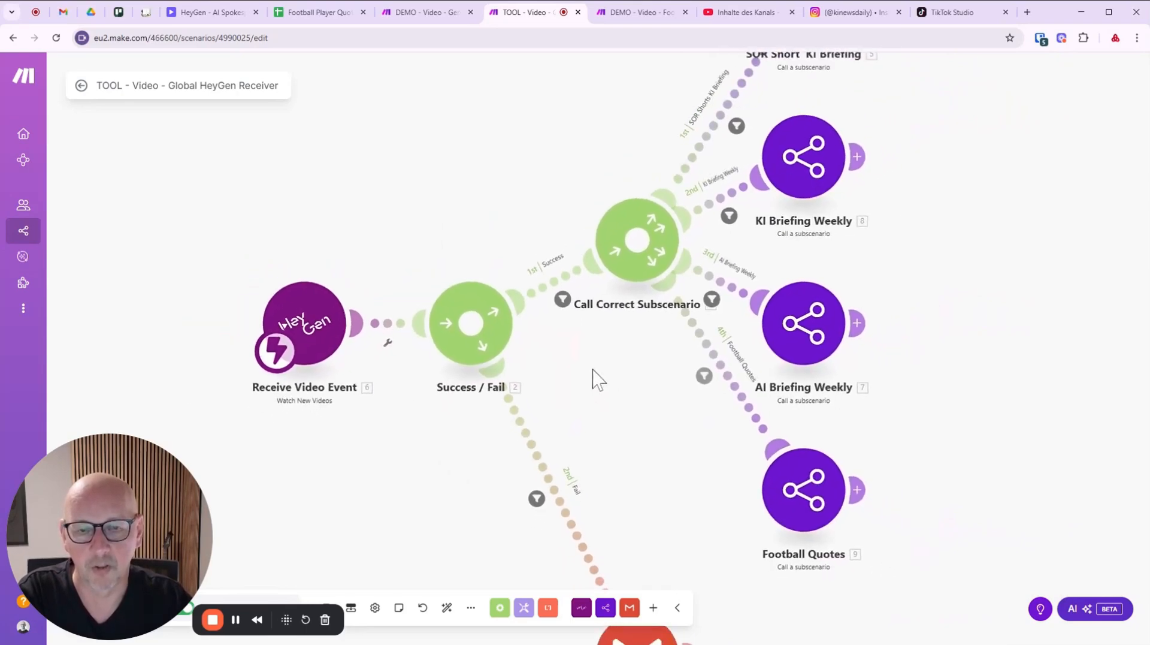
{"action": "left_click", "coordinate": [506, 274]}
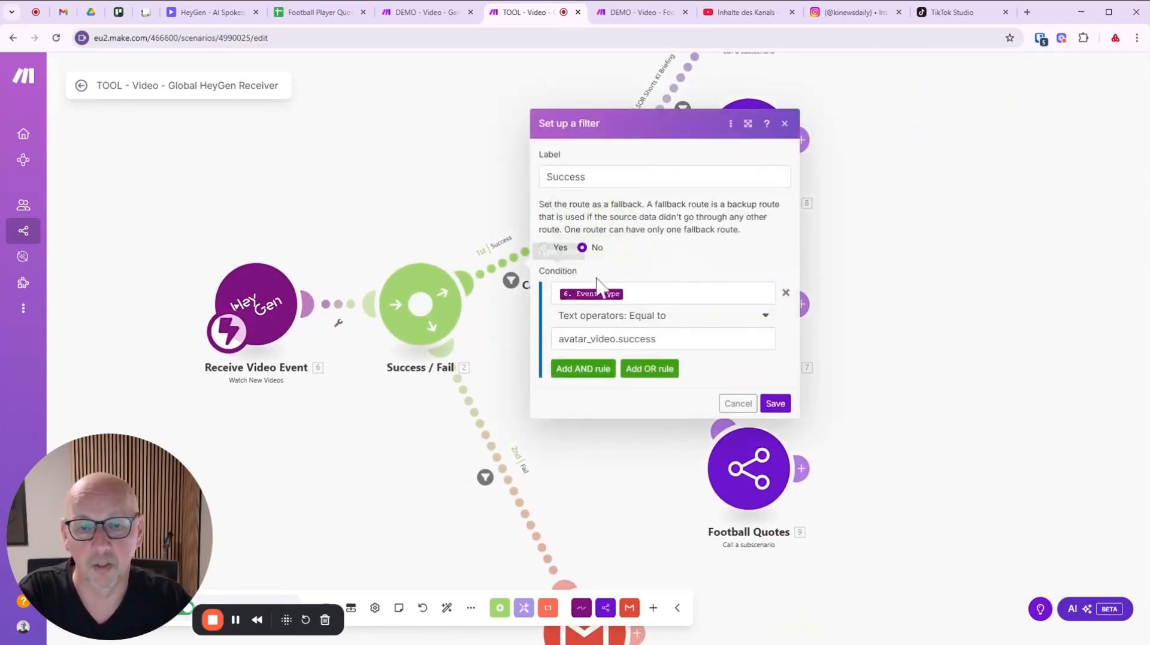
{"action": "left_click", "coordinate": [606, 293]}
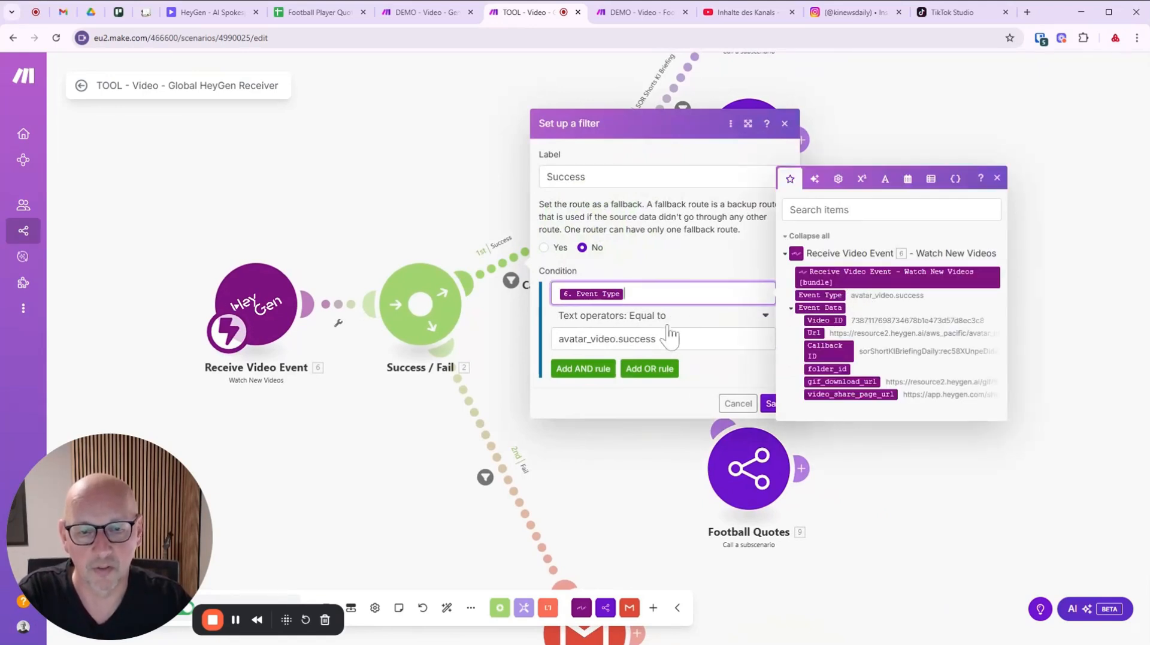
{"action": "left_click", "coordinate": [738, 406]}
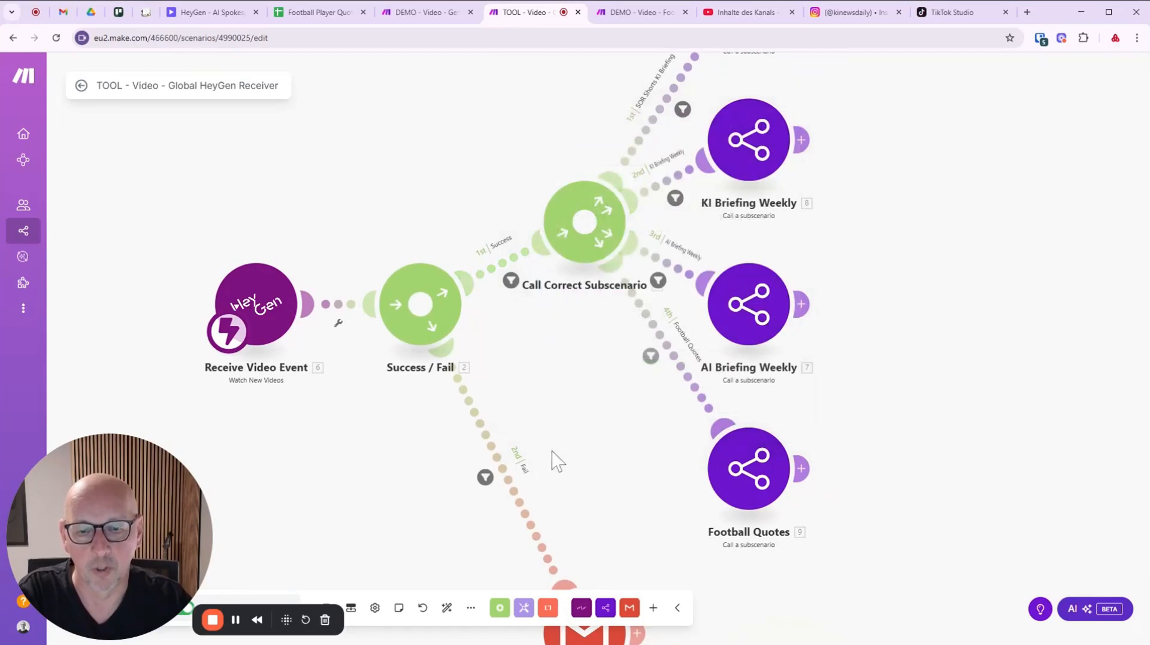
{"action": "left_click", "coordinate": [505, 479]}
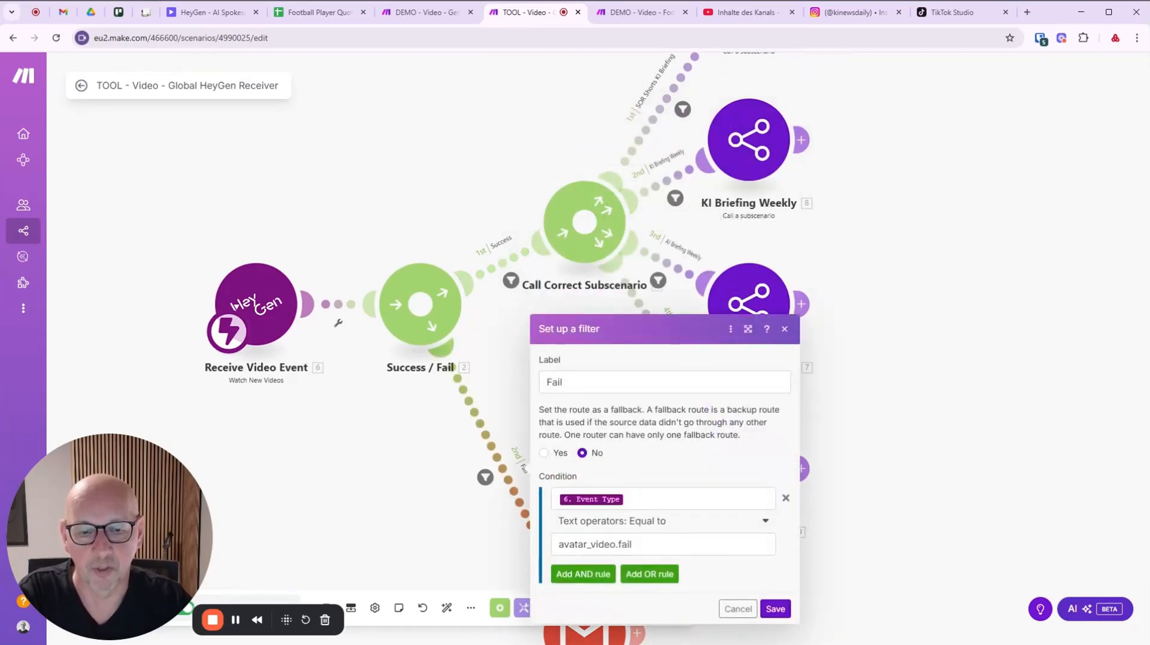
{"action": "left_click", "coordinate": [739, 609]}
{"action": "scroll", "coordinate": [398, 452], "scroll_direction": "down", "scroll_amount": 4}
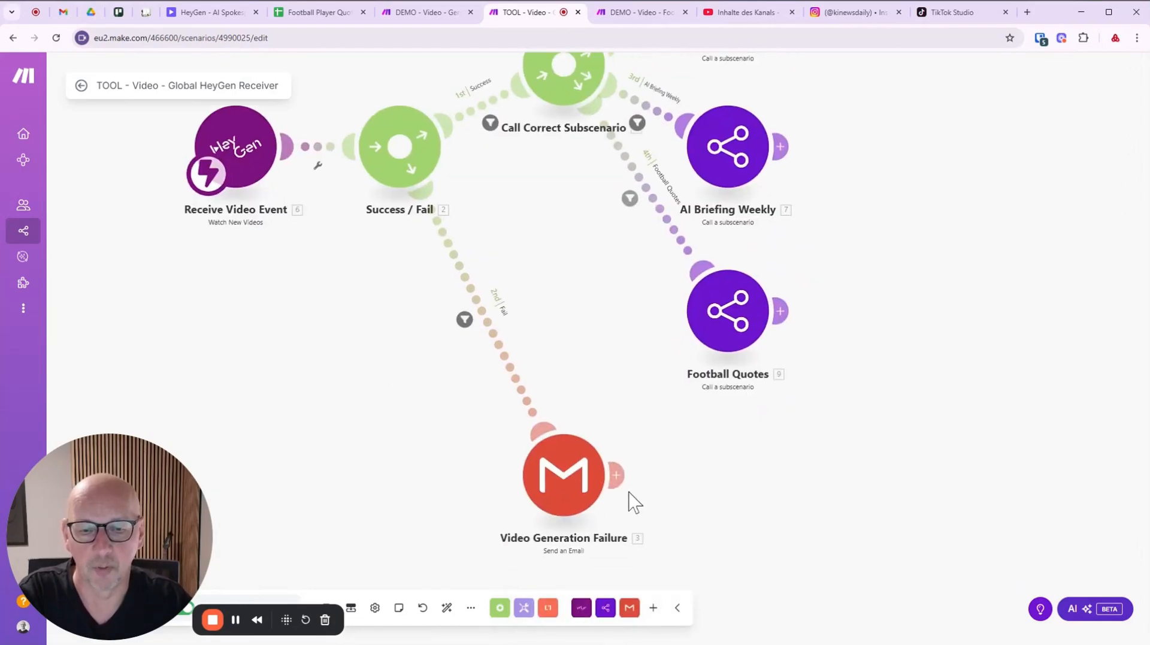
{"action": "scroll", "coordinate": [581, 244], "scroll_direction": "up", "scroll_amount": 5}
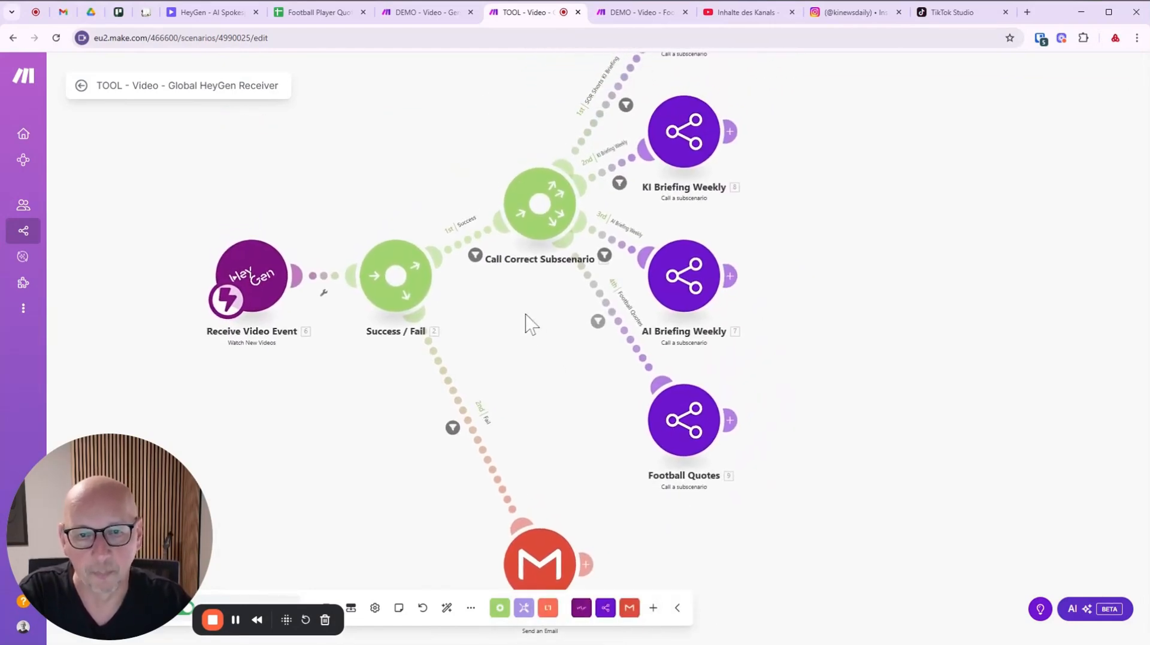
{"action": "left_click_drag", "start_coordinate": [502, 387], "coordinate": [479, 404]}
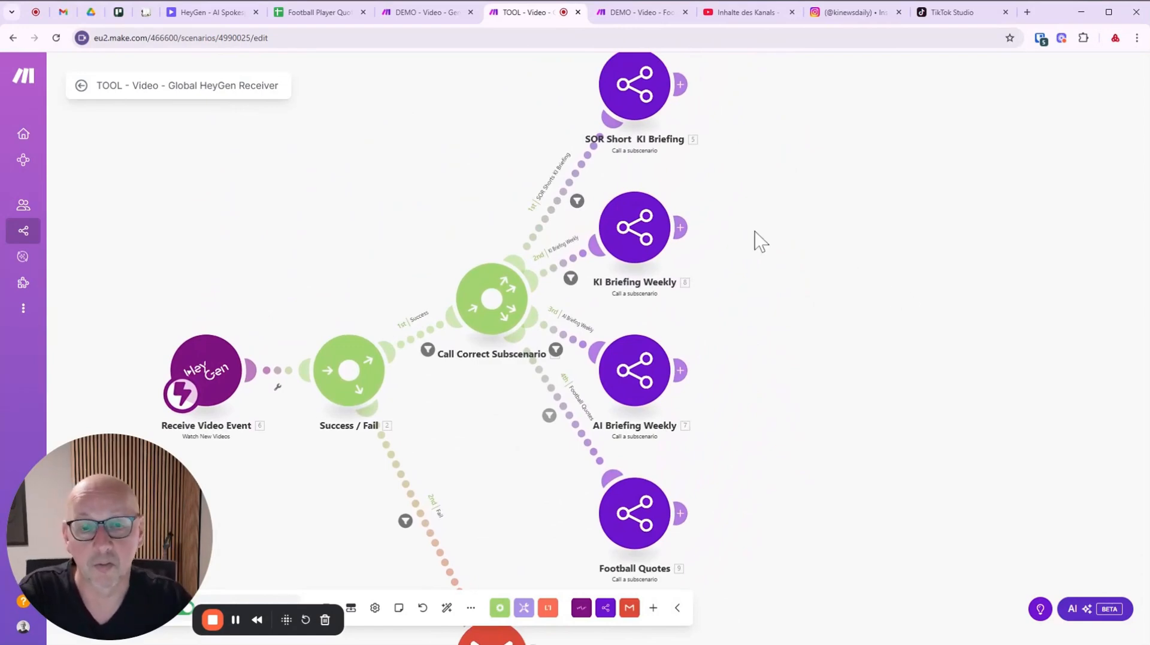
{"action": "mouse_move", "coordinate": [752, 239]}
{"action": "left_mouse_down"}
{"action": "mouse_move", "coordinate": [755, 257]}
{"action": "mouse_move", "coordinate": [764, 252]}
{"action": "left_mouse_up"}
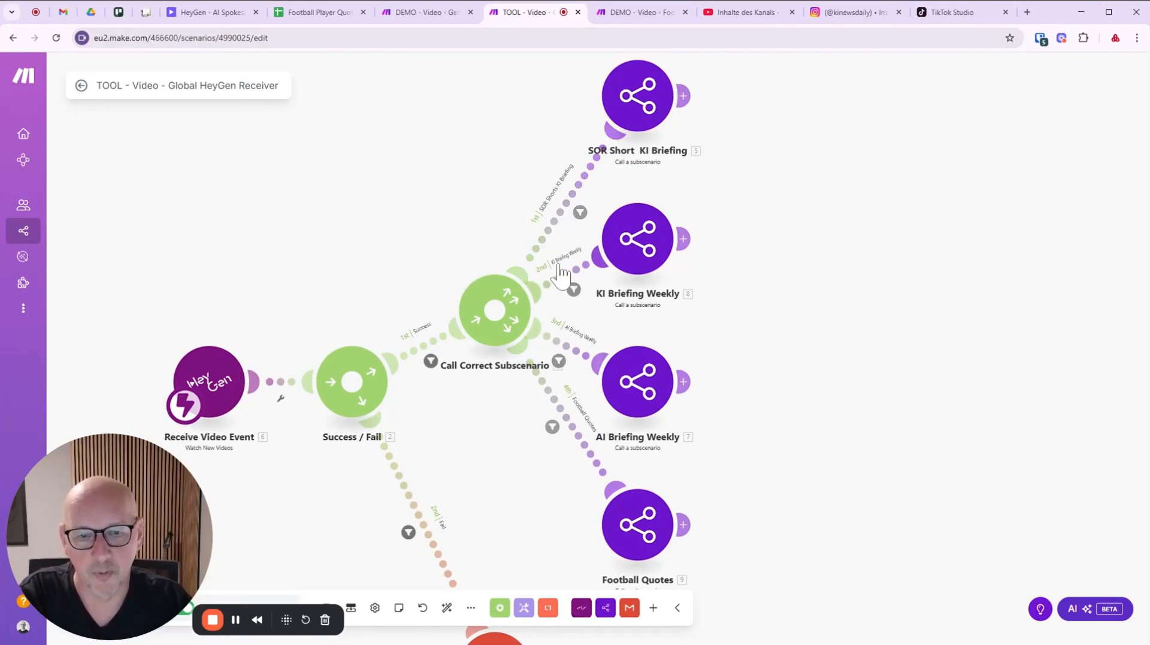
Check the KI Briefing Weekly route filter's kiBriefingWeekly condition and close it unchanged.
{"action": "left_click", "coordinate": [571, 287]}
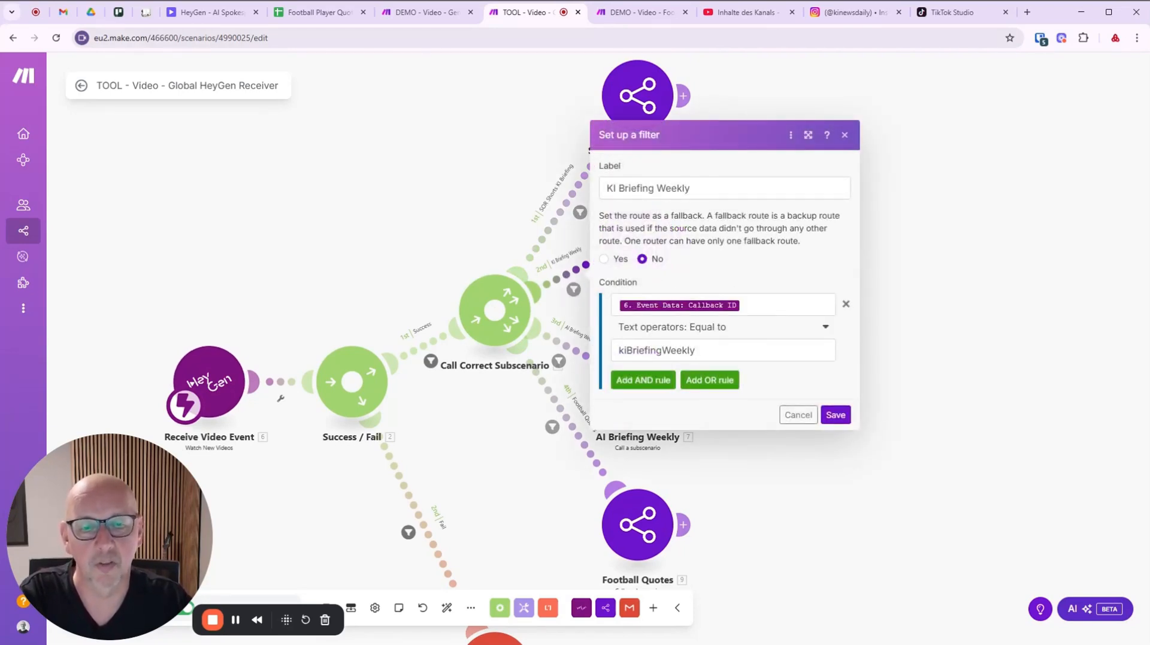
{"action": "left_click_drag", "start_coordinate": [700, 351], "coordinate": [580, 364]}
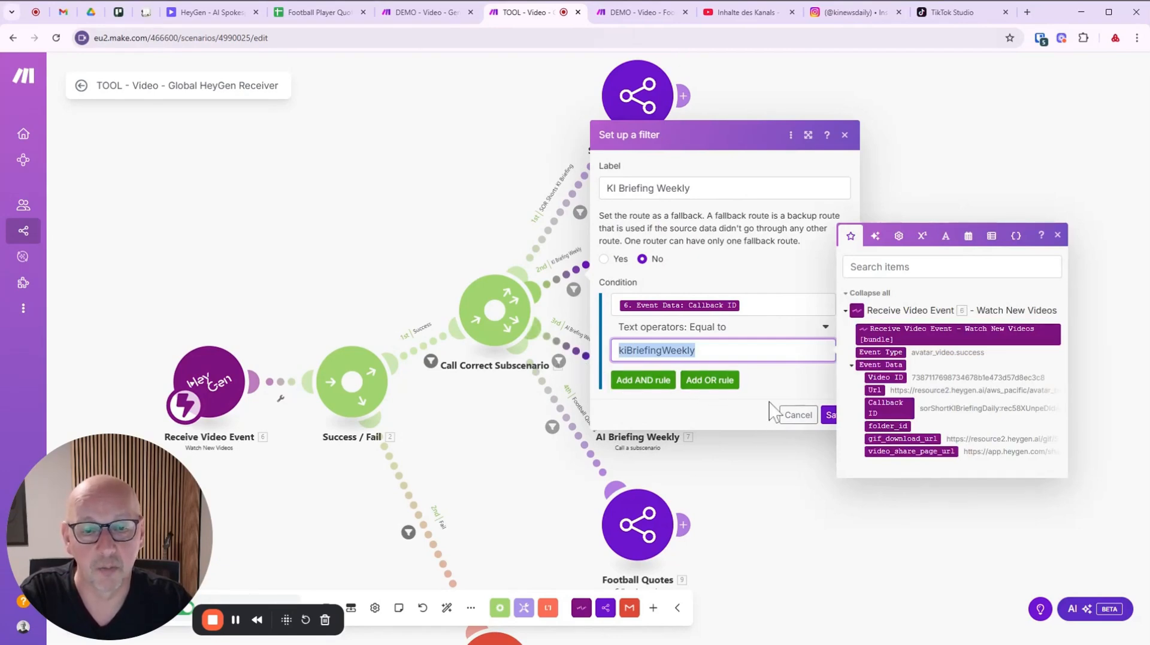
{"action": "left_click", "coordinate": [799, 415]}
Inspect the Football Quotes route filter and close it without changes.
{"action": "left_click_drag", "start_coordinate": [749, 495], "coordinate": [735, 367]}
{"action": "scroll", "coordinate": [719, 398], "scroll_direction": "up", "scroll_amount": 1}
{"action": "scroll", "coordinate": [712, 402], "scroll_direction": "up", "scroll_amount": 1}
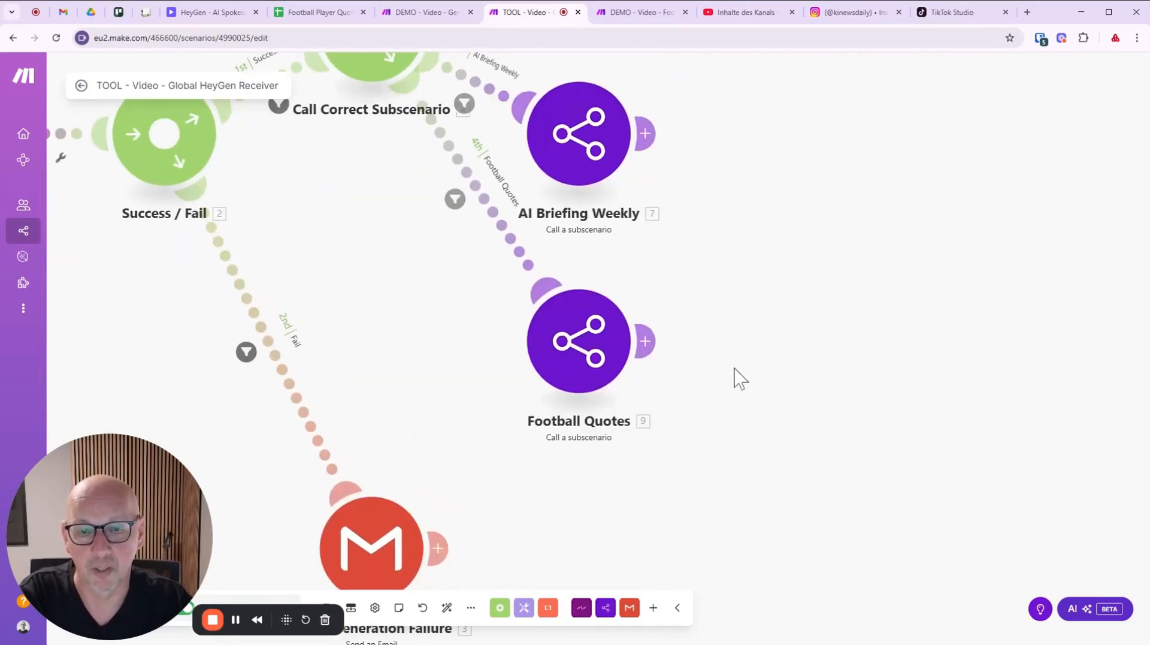
{"action": "left_click", "coordinate": [523, 251]}
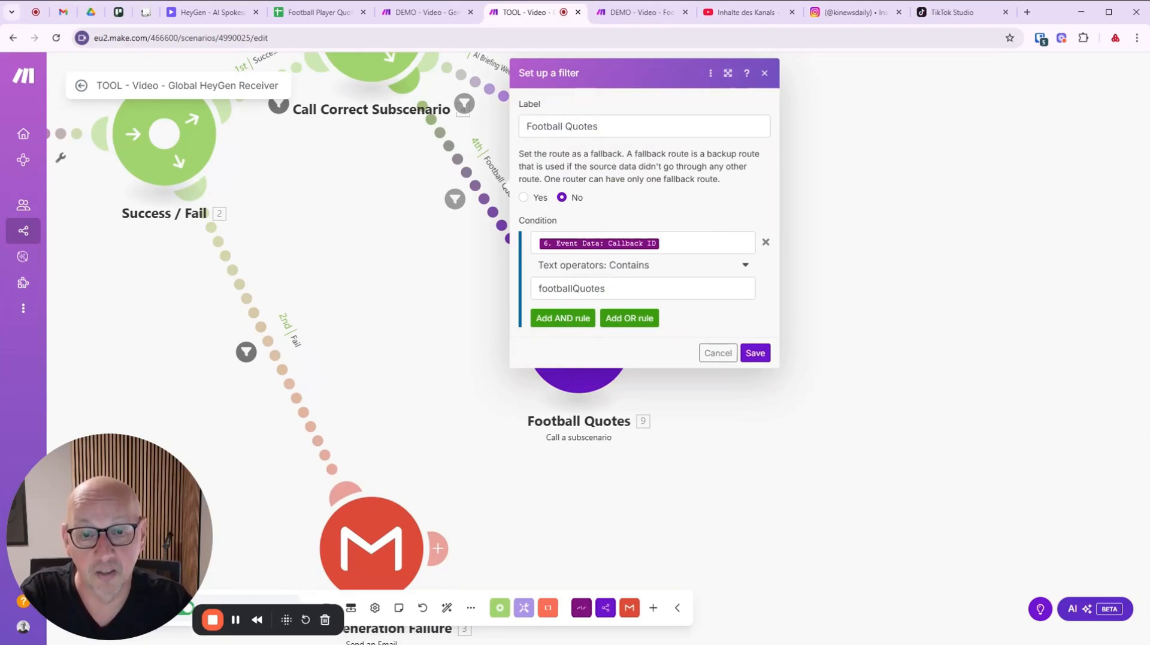
{"action": "left_click", "coordinate": [719, 352]}
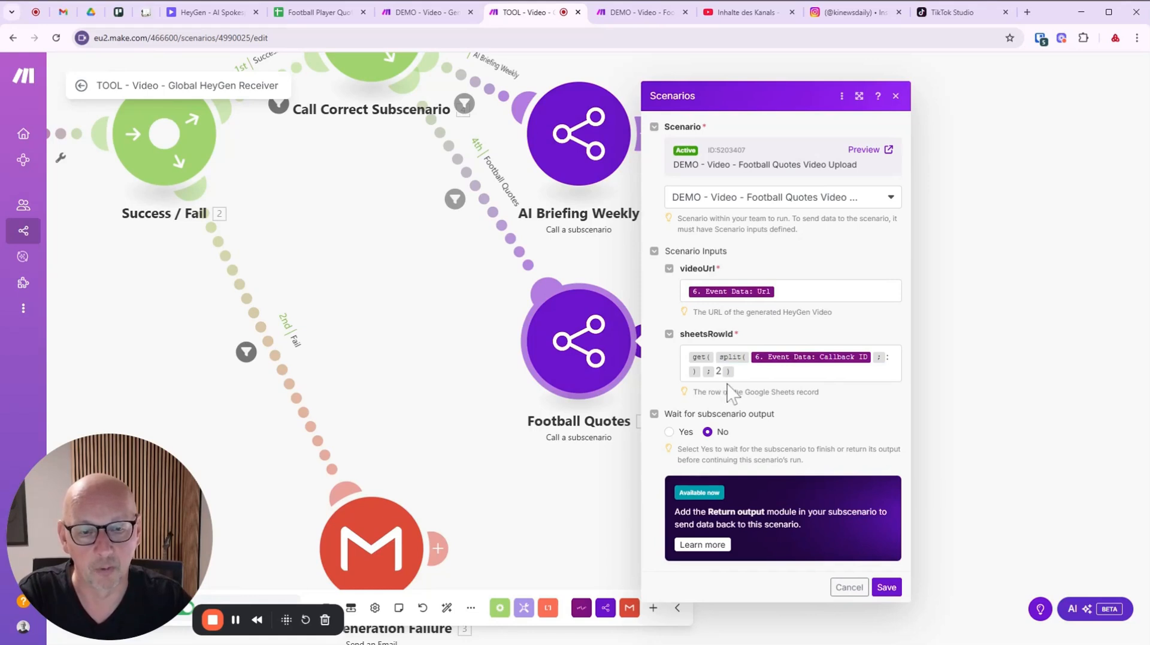
Check the sheetsRowId get(split()) formula, cancel the call settings, and open the Football Quotes Video Upload scenario.
{"action": "left_click", "coordinate": [717, 371]}
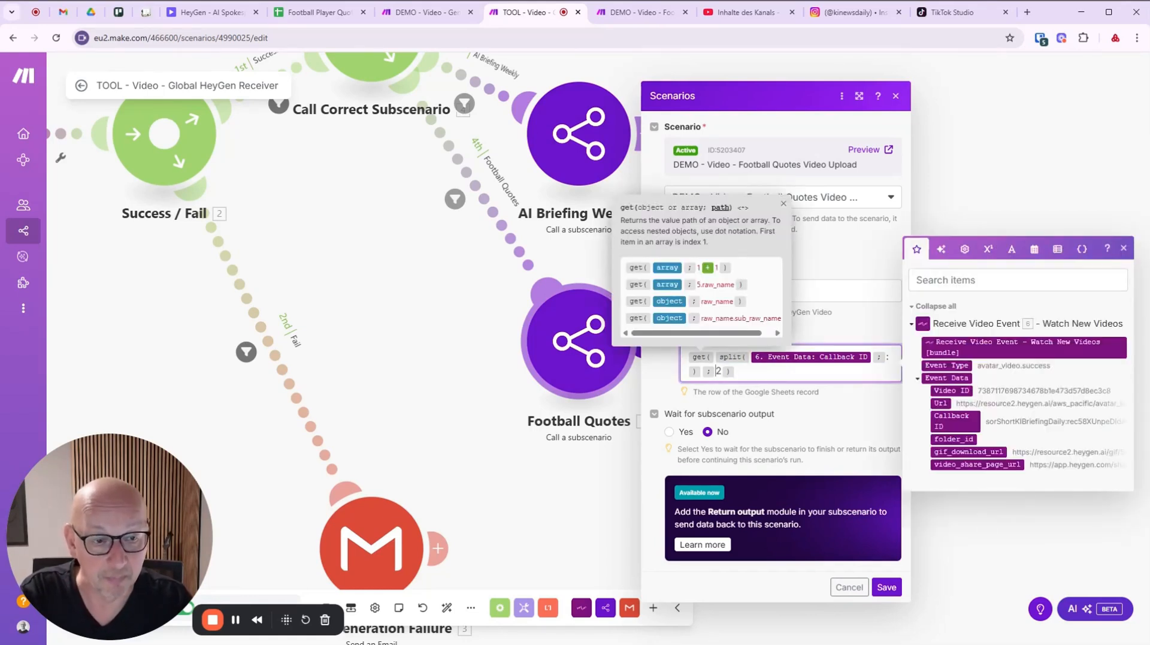
{"action": "left_click", "coordinate": [850, 423]}
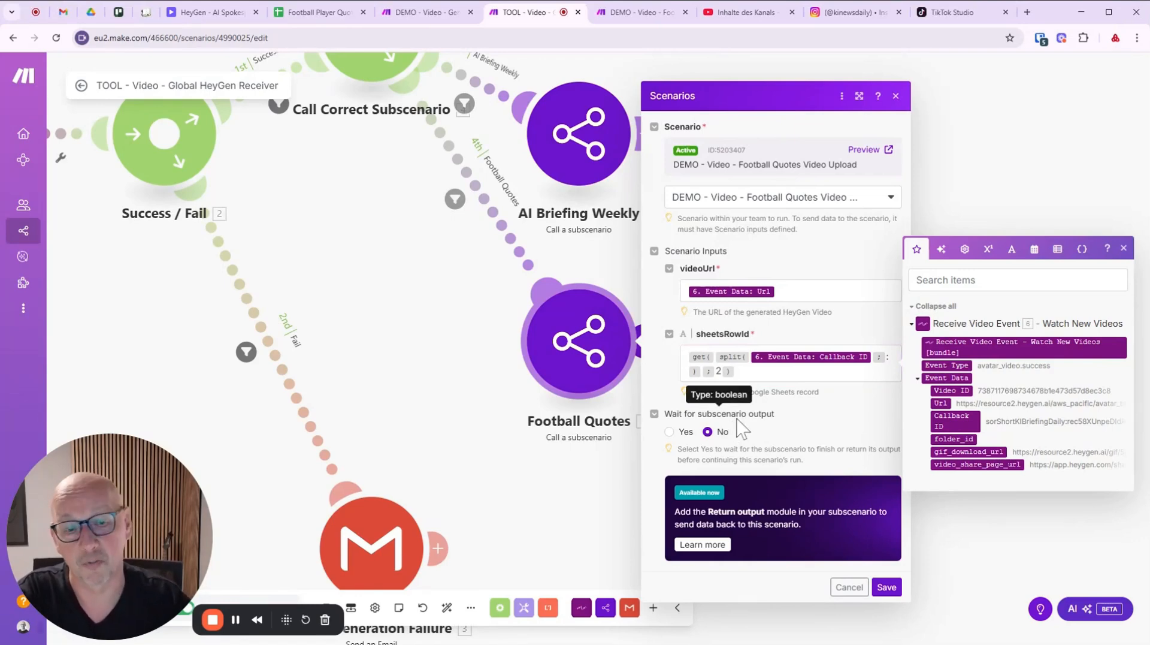
{"action": "left_click", "coordinate": [850, 587]}
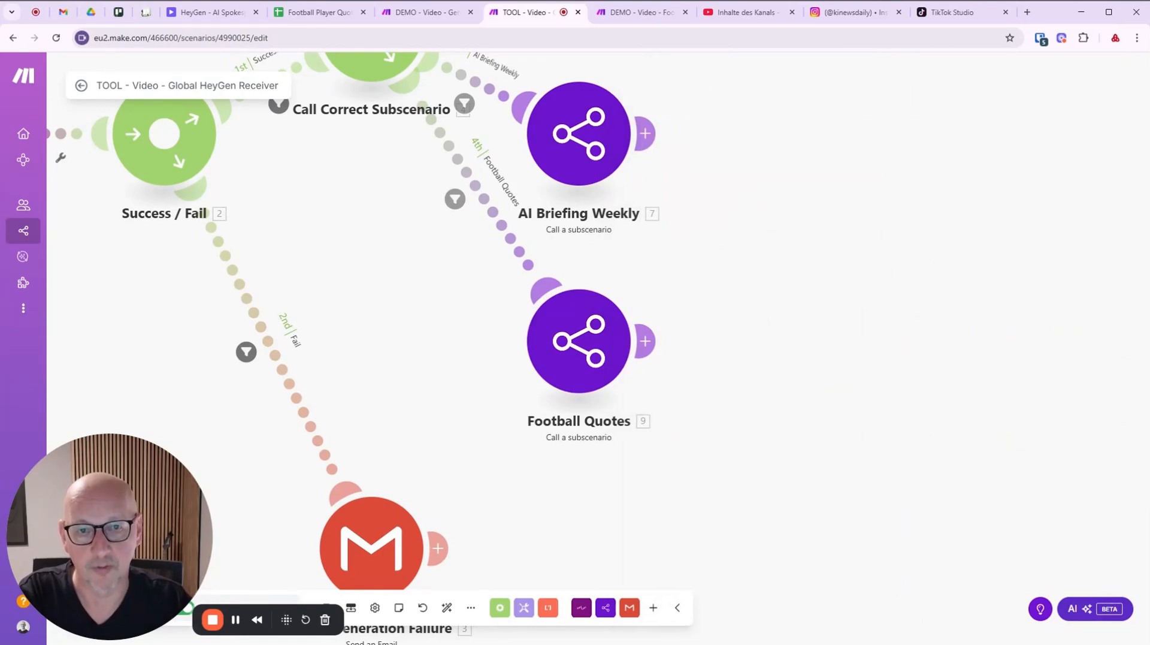
{"action": "left_click", "coordinate": [644, 12]}
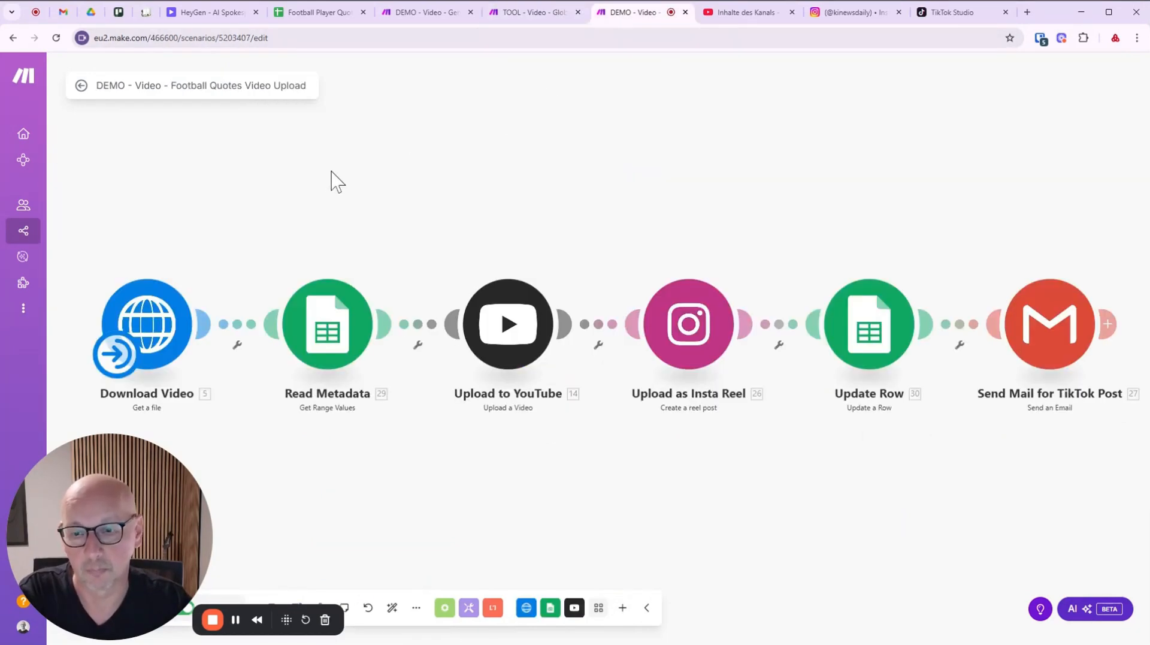
{"action": "left_click_drag", "start_coordinate": [115, 519], "coordinate": [113, 480]}
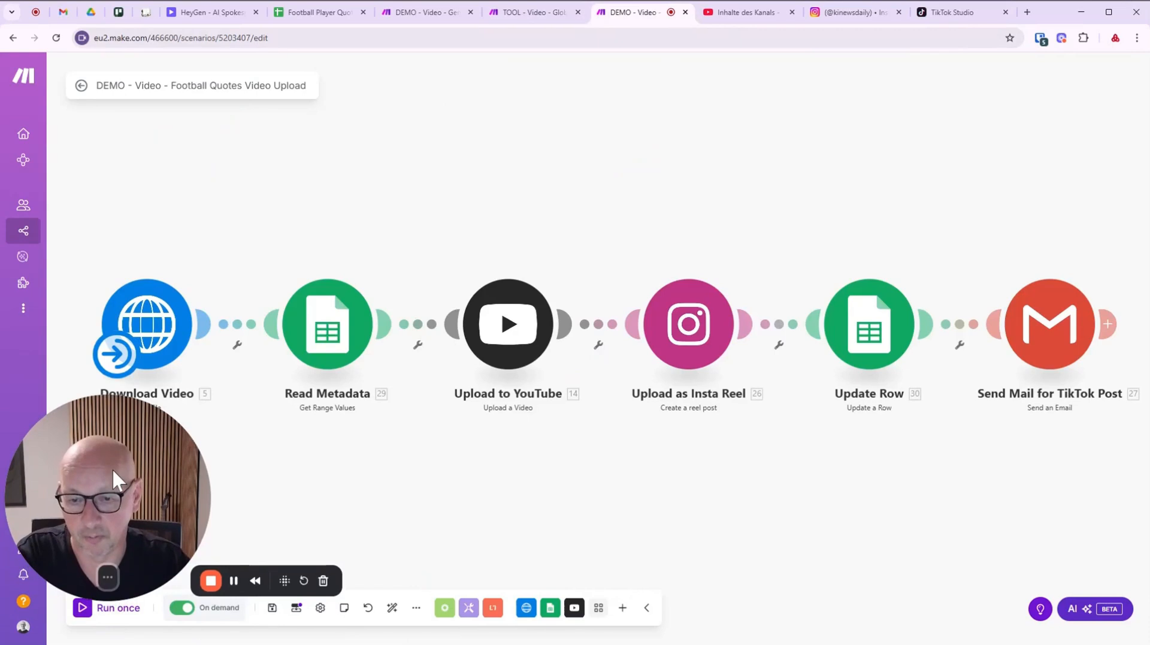
{"action": "left_click", "coordinate": [297, 609]}
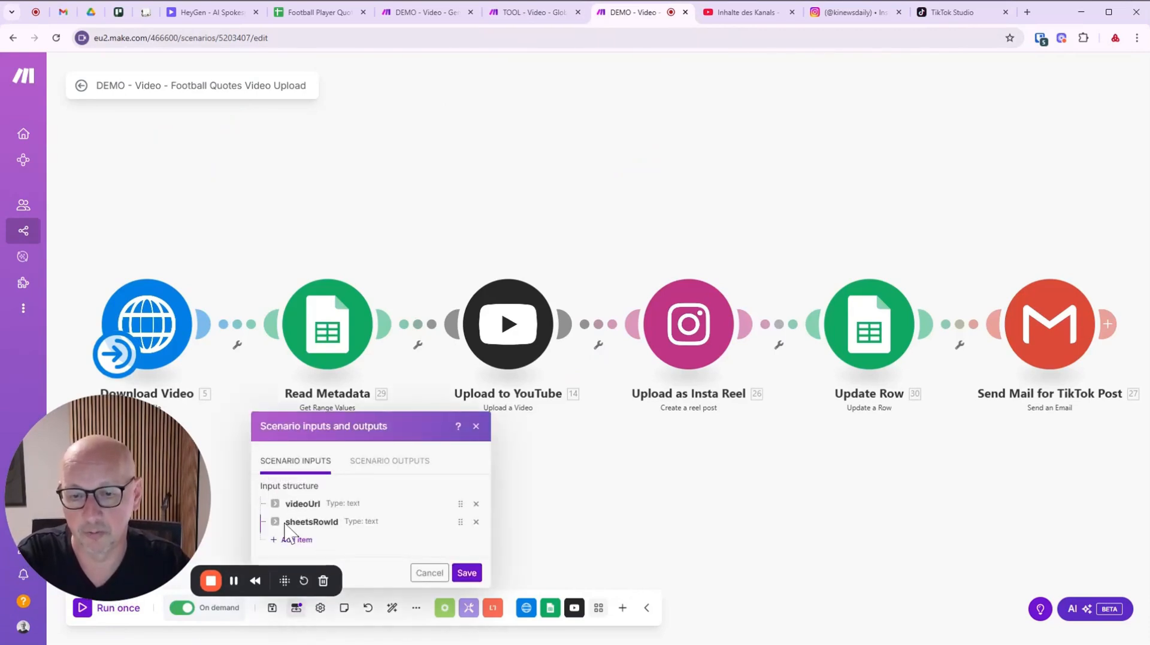
{"action": "left_click", "coordinate": [429, 572]}
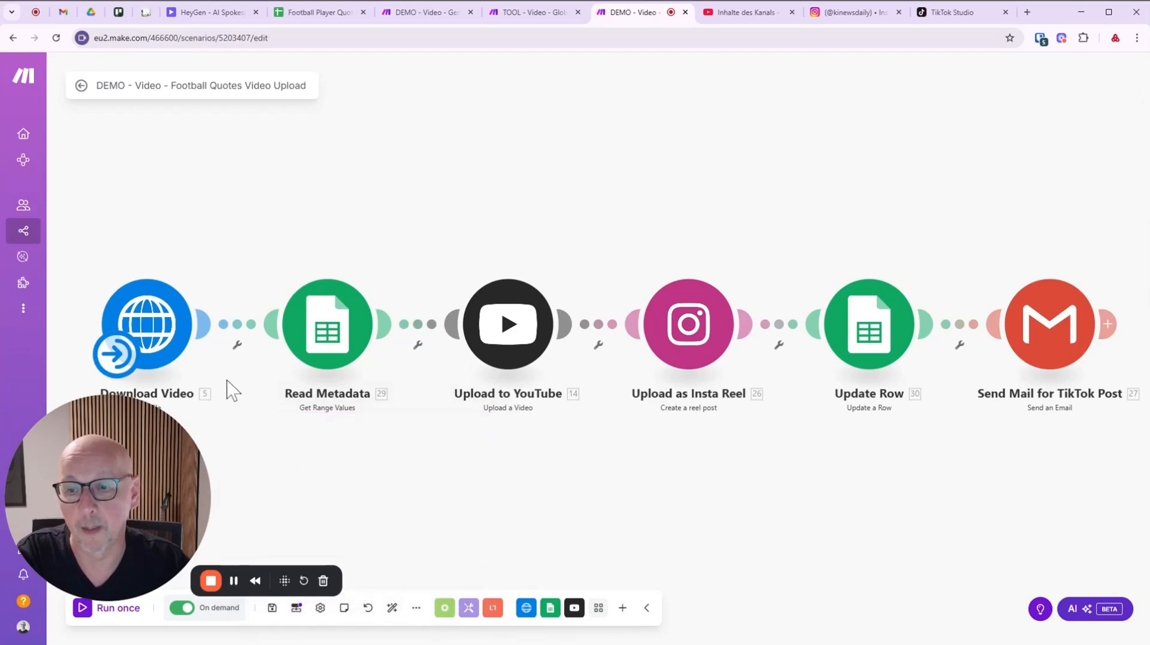
{"action": "left_click", "coordinate": [147, 326]}
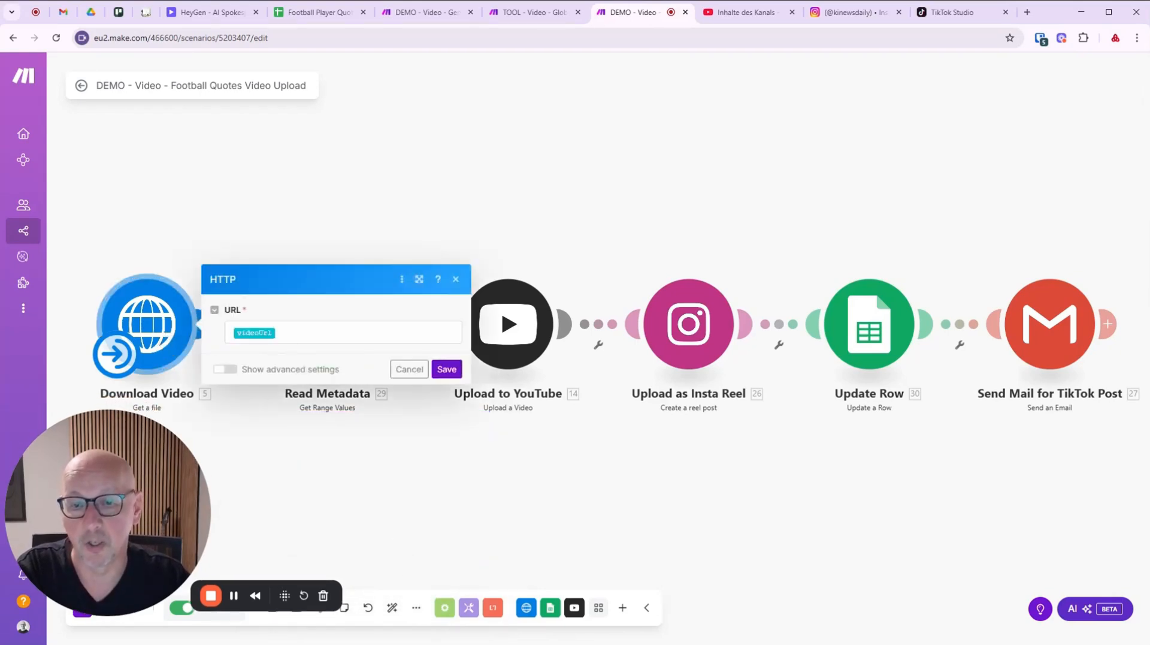
{"action": "left_click", "coordinate": [335, 333]}
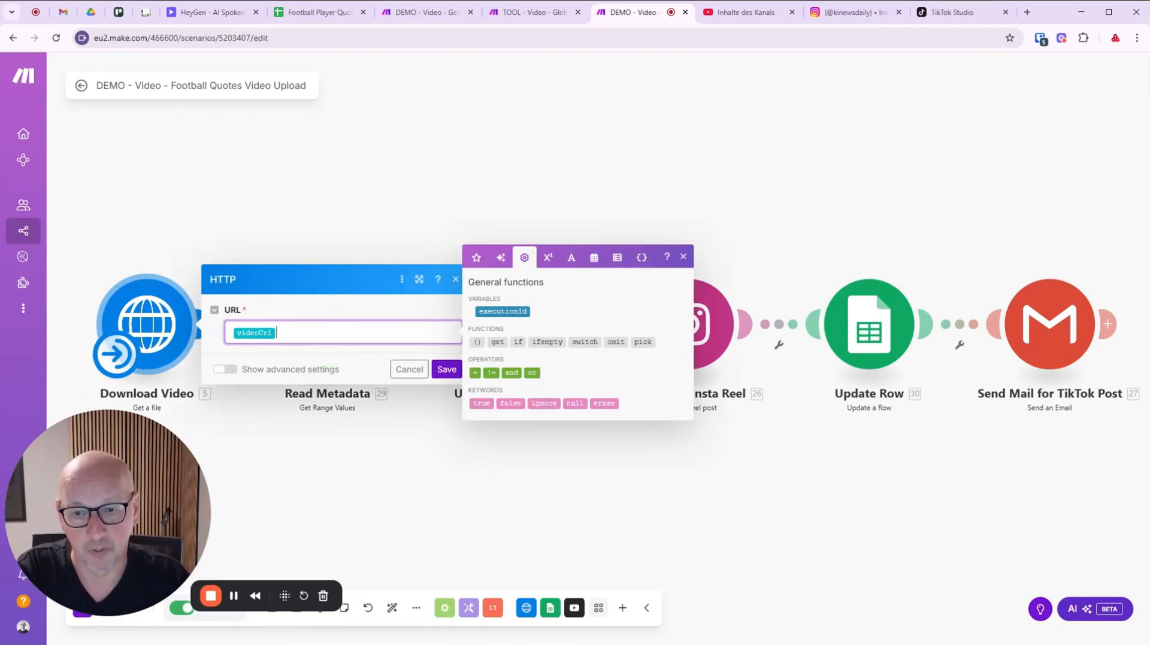
{"action": "left_click", "coordinate": [642, 257]}
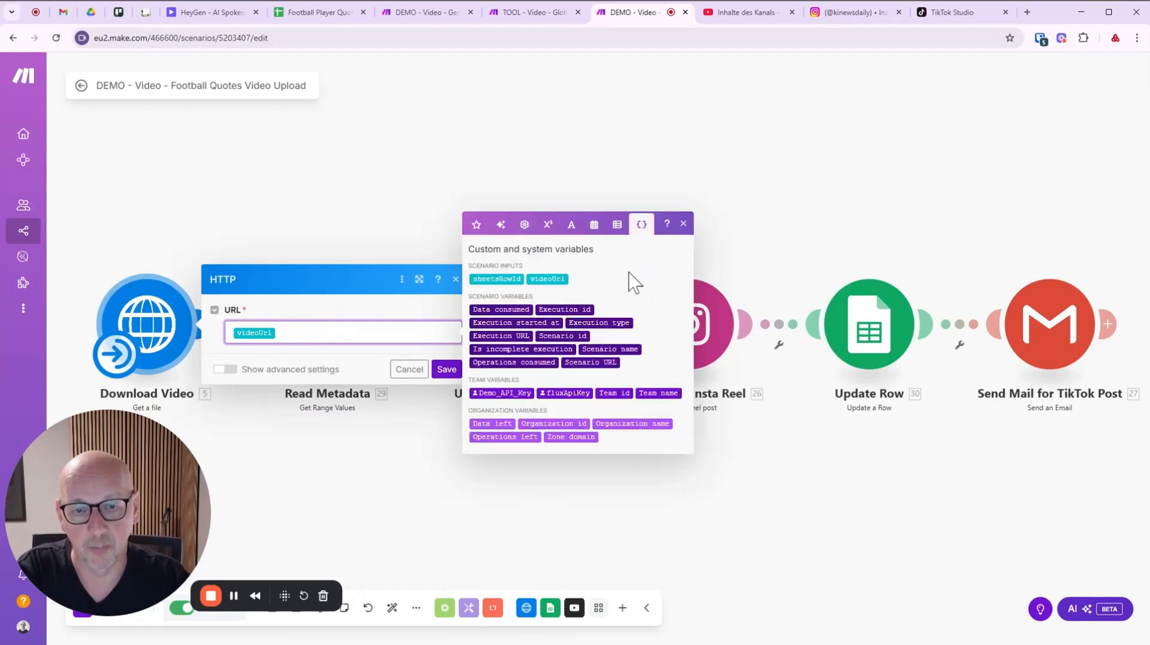
{"action": "left_click", "coordinate": [406, 373]}
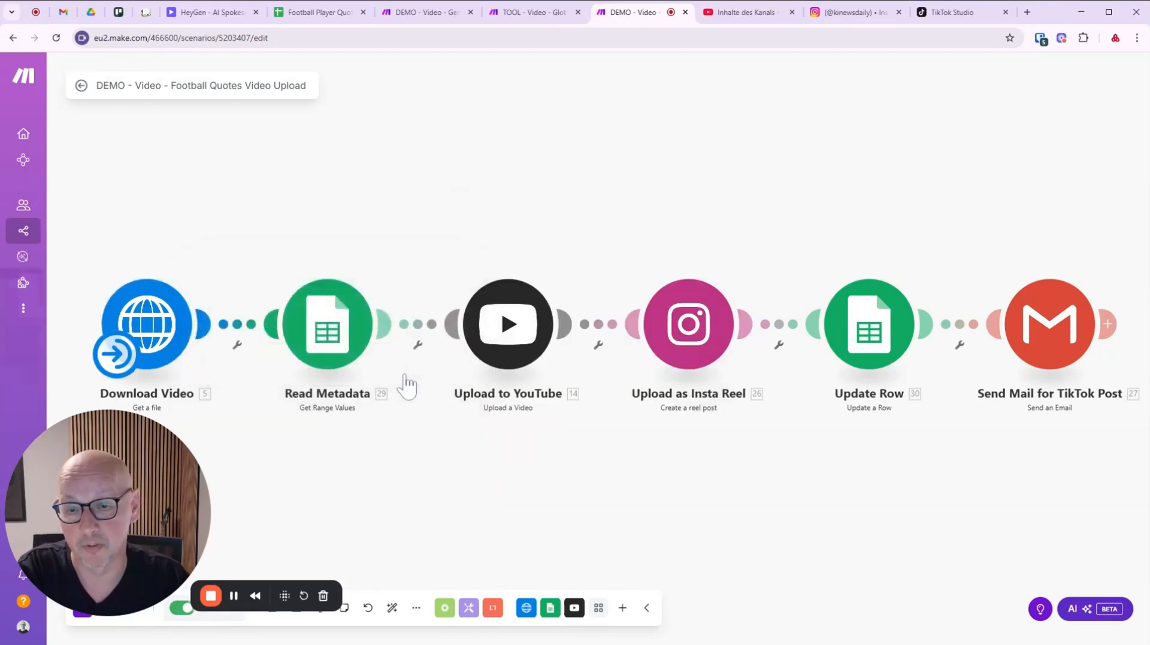
Review the Read Metadata sheet module's settings and close them unchanged.
{"action": "left_click", "coordinate": [333, 345]}
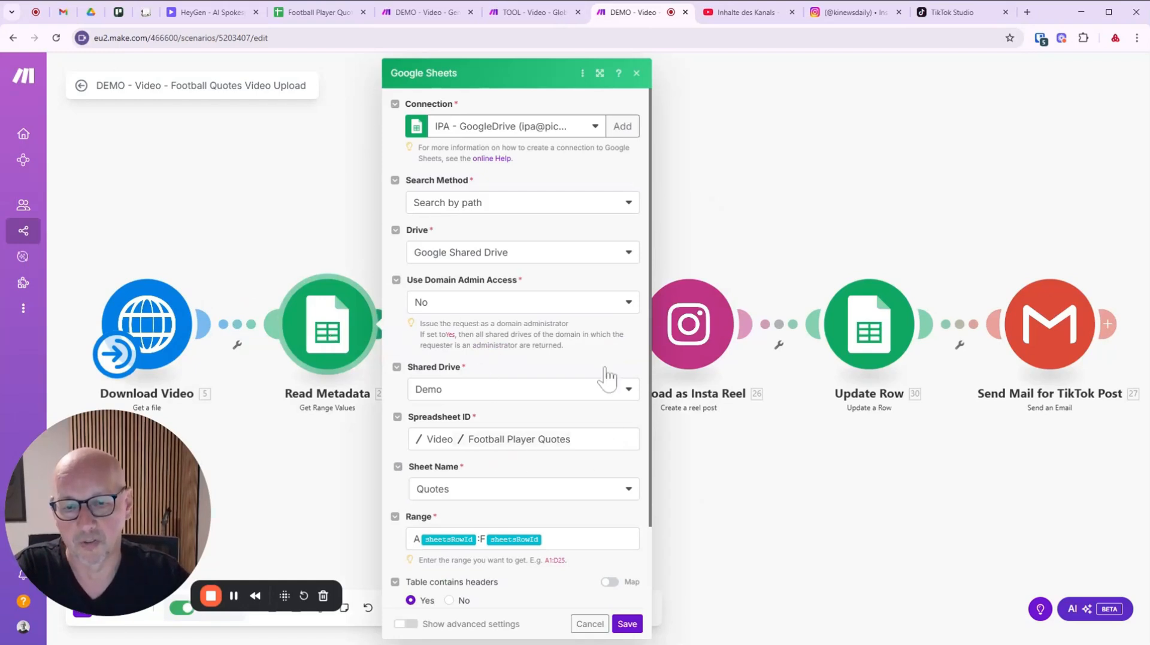
{"action": "scroll", "coordinate": [496, 359], "scroll_direction": "down", "scroll_amount": 2}
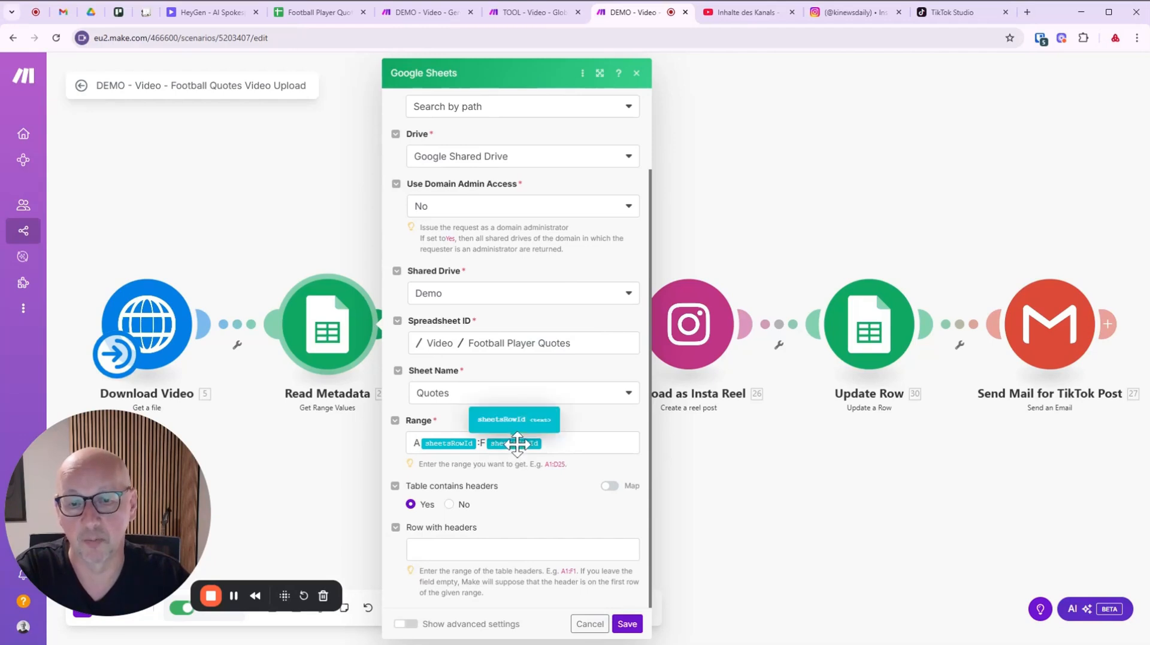
{"action": "left_click", "coordinate": [337, 452]}
Review the Upload to YouTube mapped title, description, tags and Unlisted privacy, then cancel.
{"action": "left_click", "coordinate": [514, 321]}
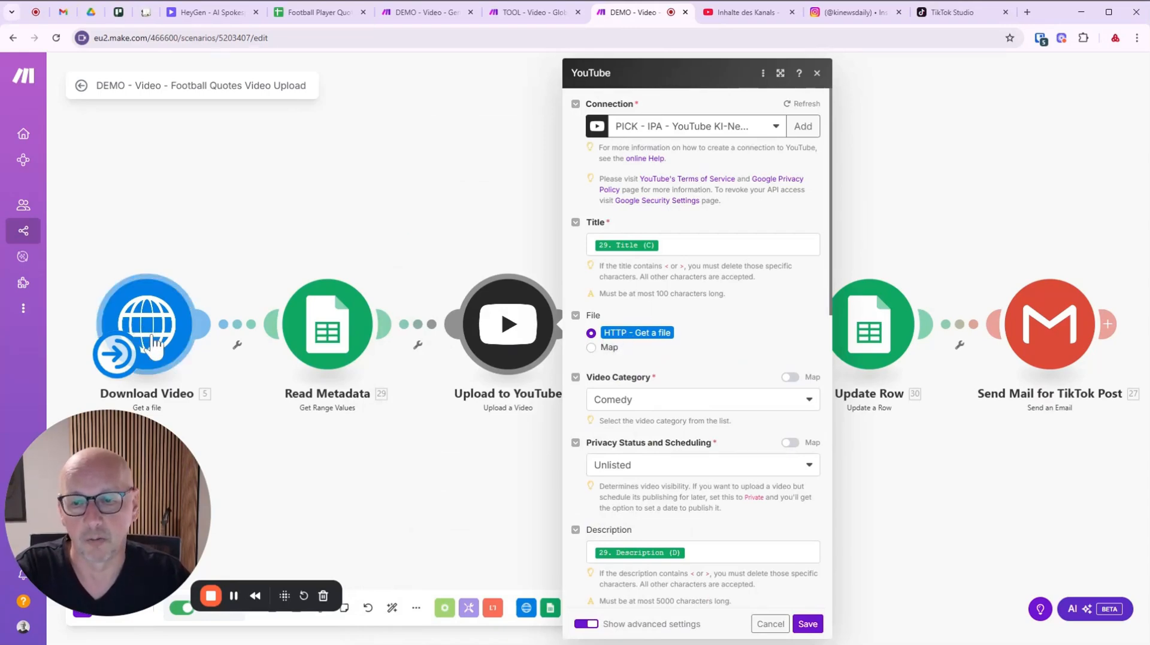
{"action": "scroll", "coordinate": [685, 400], "scroll_direction": "down", "scroll_amount": 4}
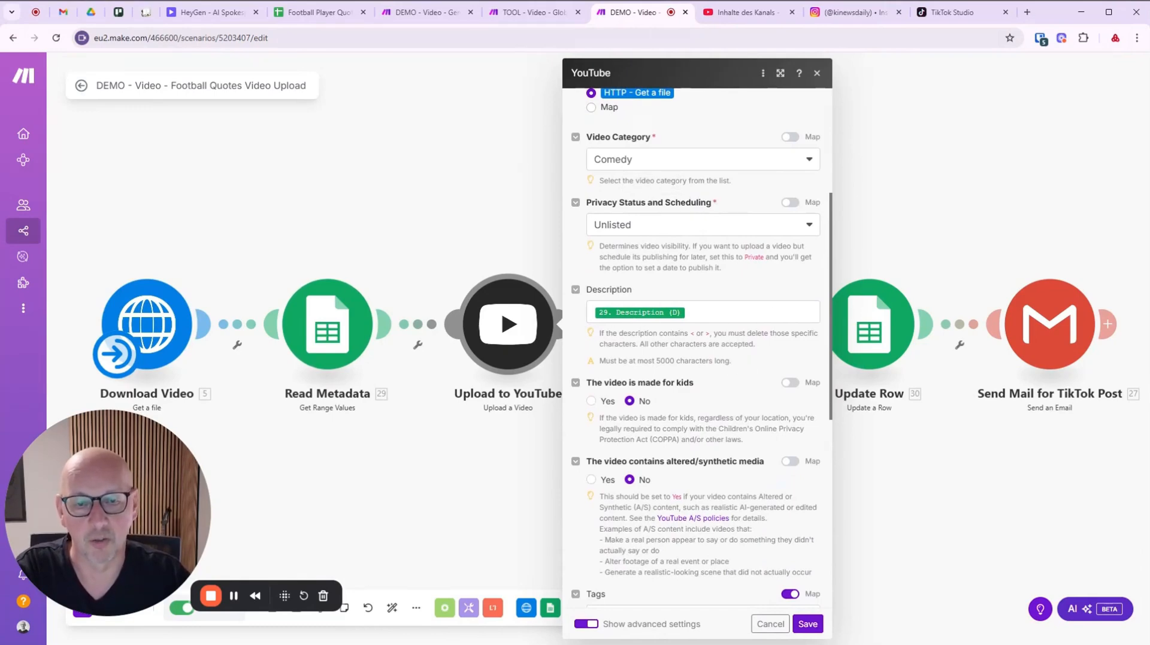
{"action": "scroll", "coordinate": [712, 503], "scroll_direction": "down", "scroll_amount": 6}
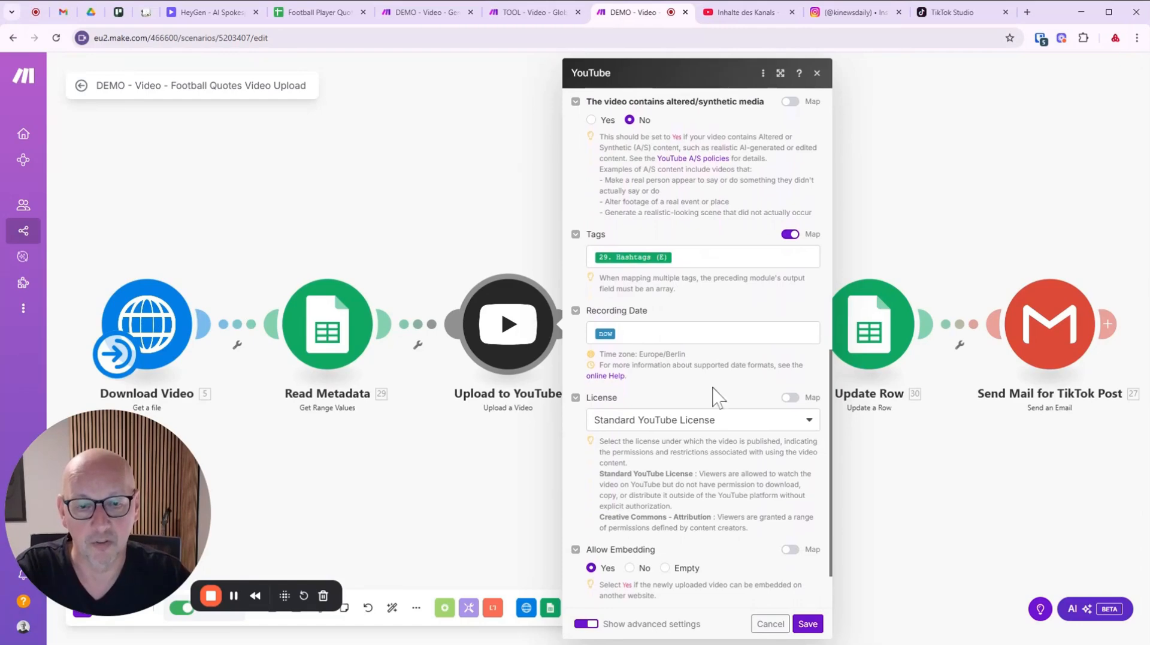
{"action": "left_click", "coordinate": [770, 623]}
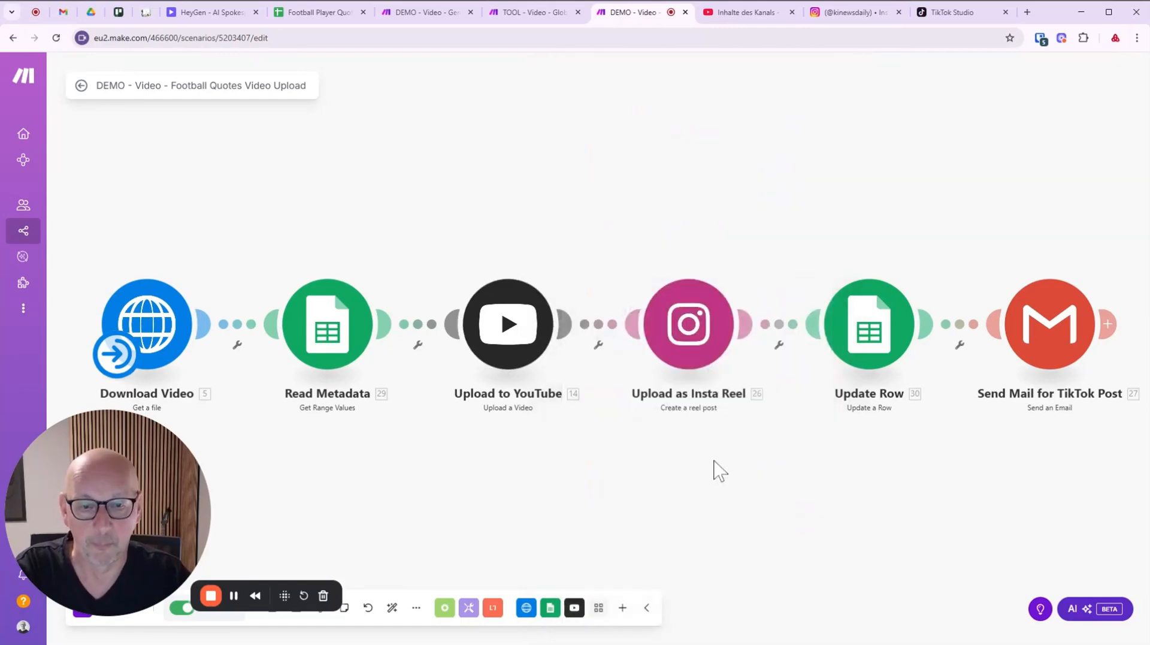
{"action": "left_click", "coordinate": [676, 332]}
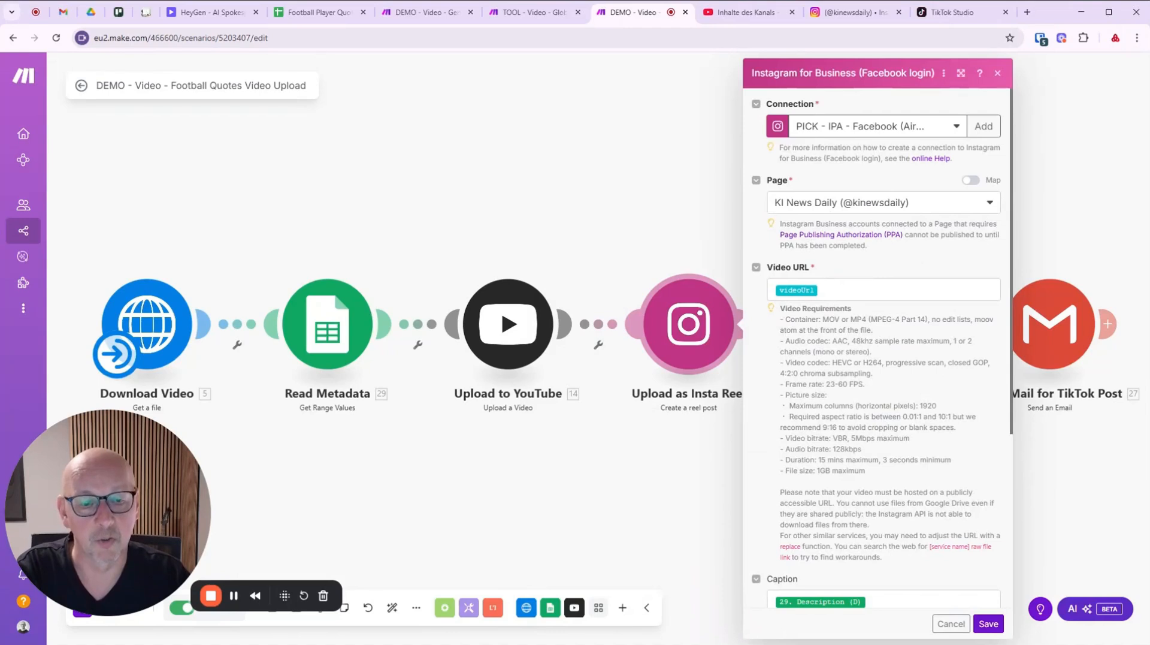
{"action": "scroll", "coordinate": [878, 348], "scroll_direction": "down", "scroll_amount": 5}
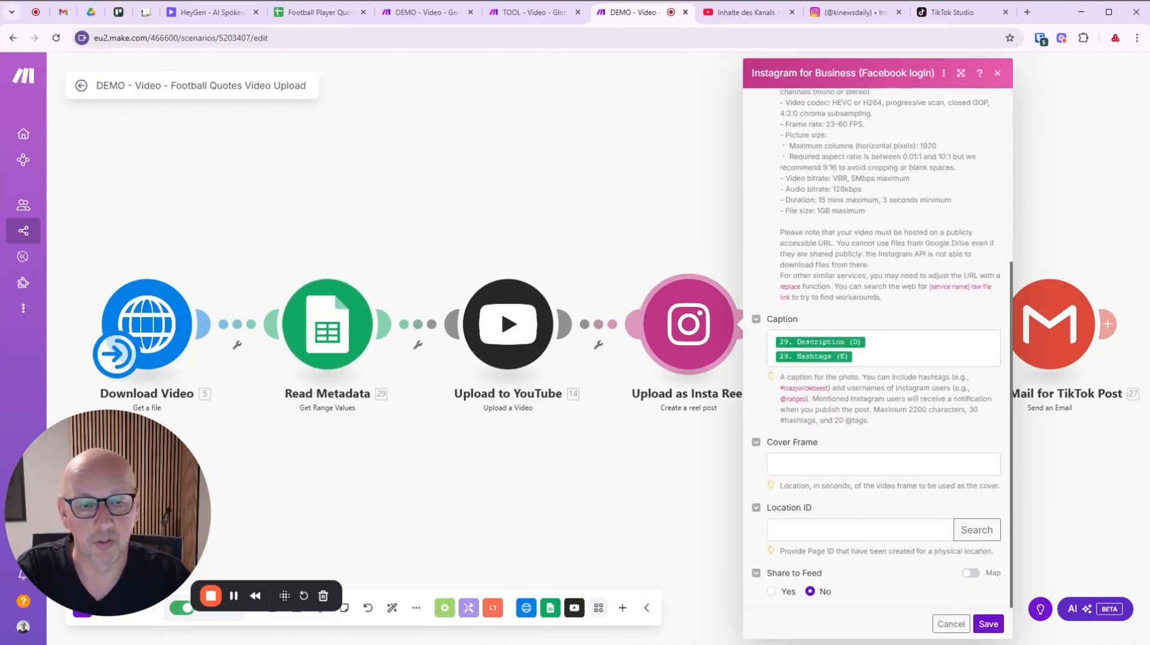
{"action": "left_click", "coordinate": [951, 623]}
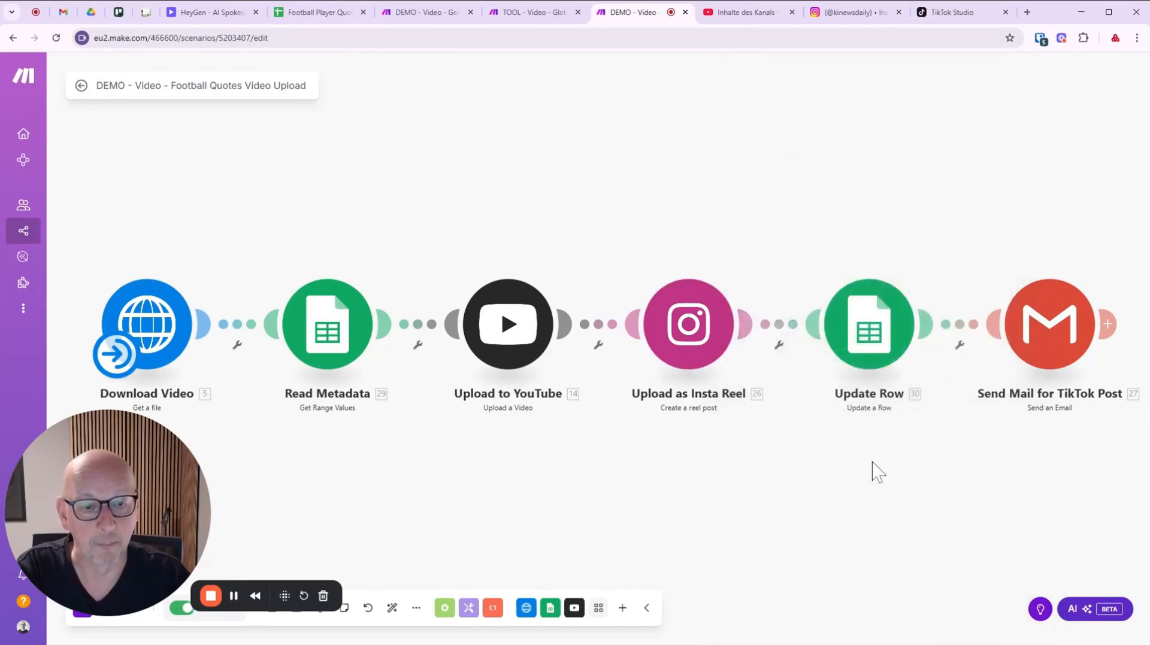
{"action": "left_click_drag", "start_coordinate": [875, 471], "coordinate": [524, 418]}
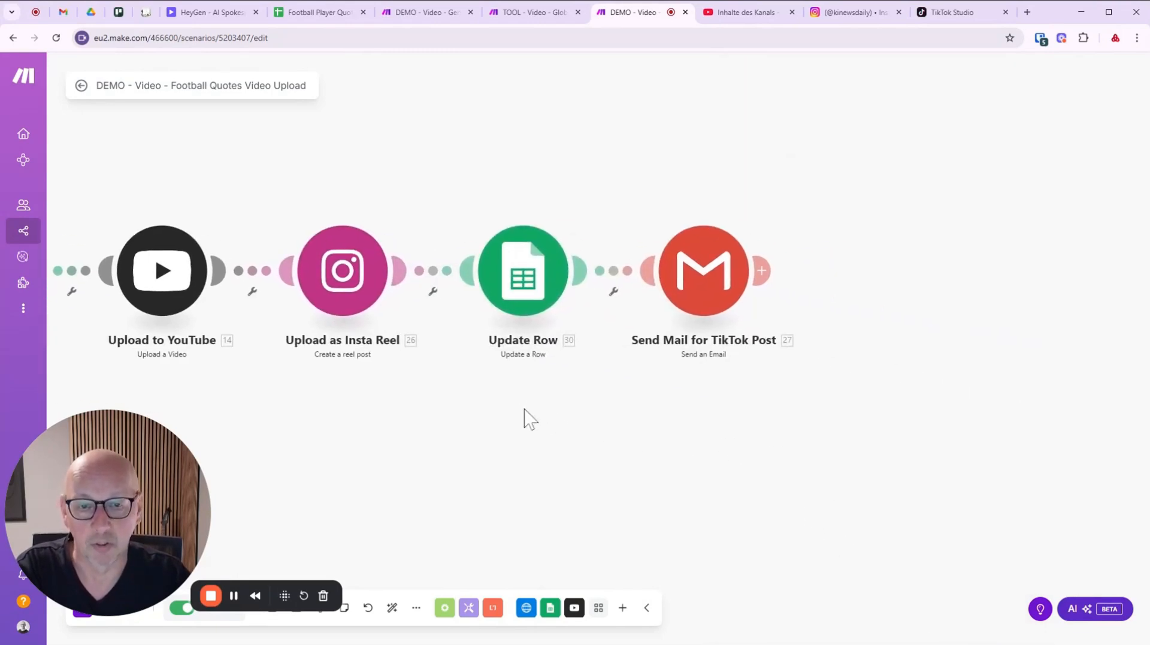
{"action": "left_click", "coordinate": [532, 267]}
{"action": "scroll", "coordinate": [746, 380], "scroll_direction": "down", "scroll_amount": 8}
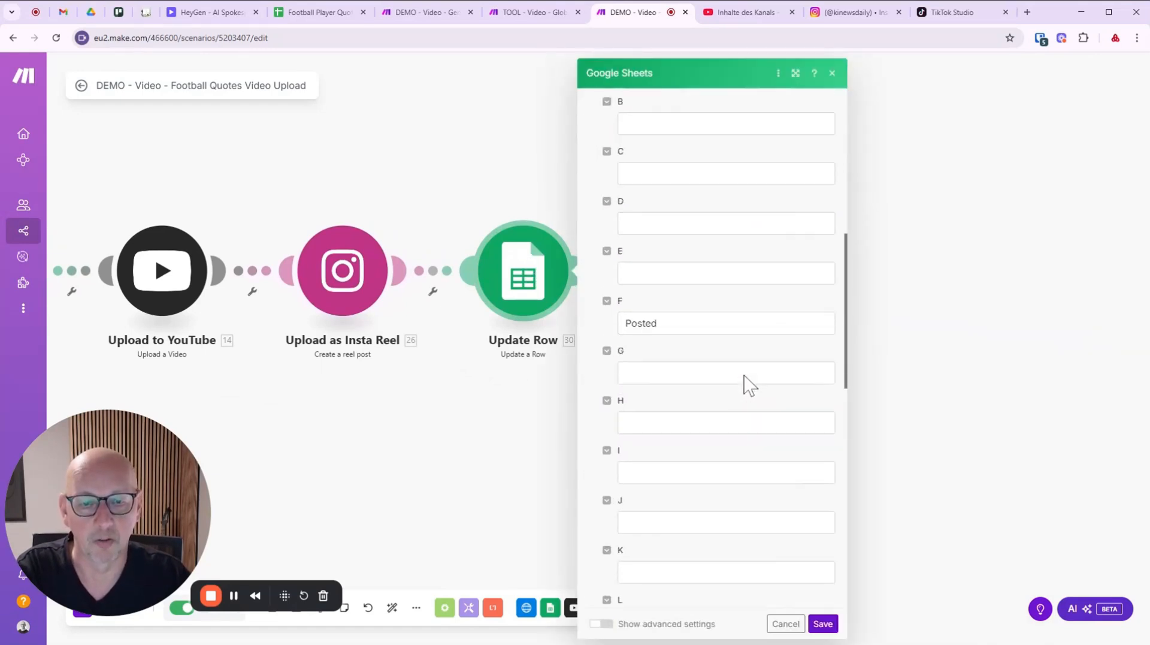
{"action": "scroll", "coordinate": [745, 376], "scroll_direction": "down", "scroll_amount": 2}
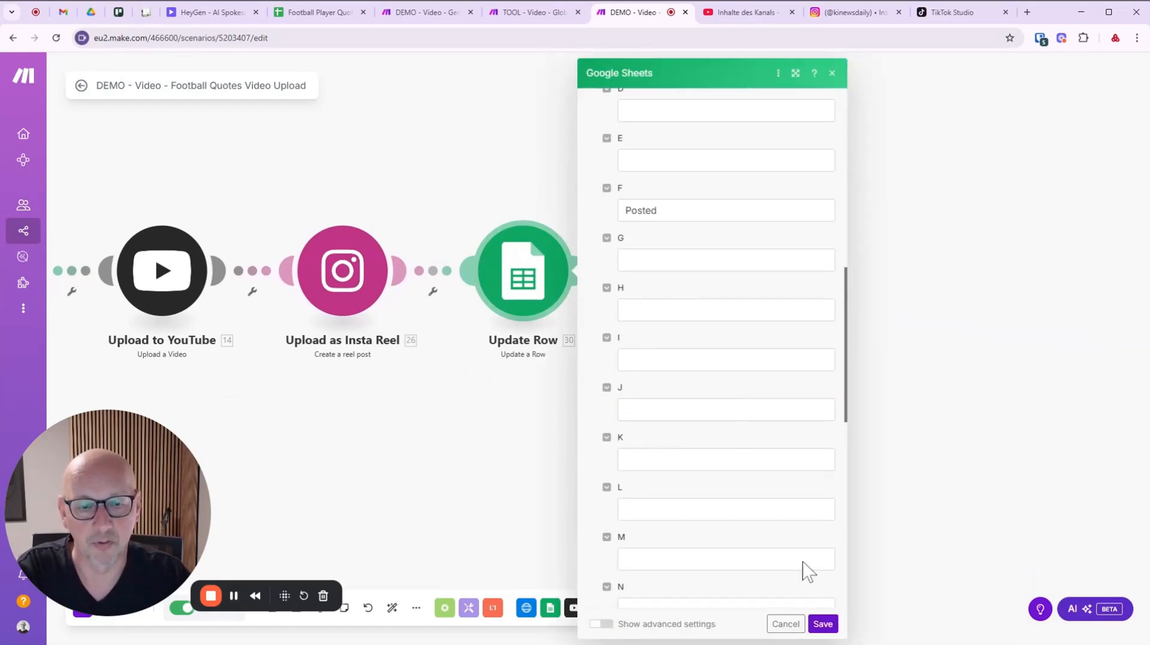
{"action": "left_click", "coordinate": [786, 623]}
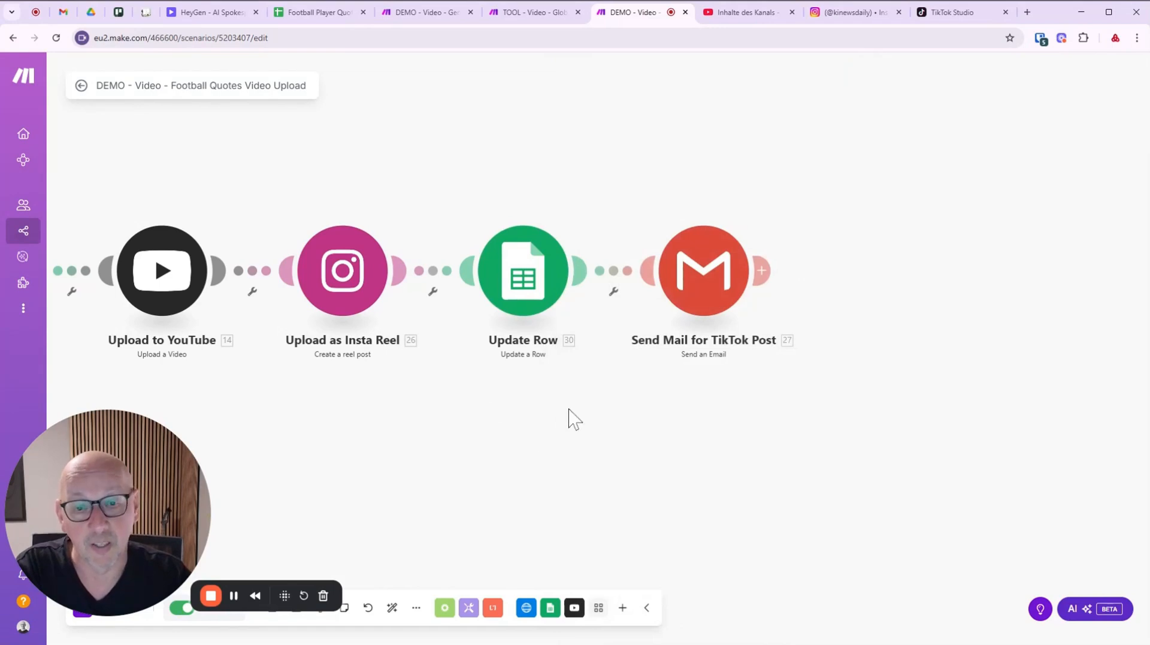
{"action": "left_click_drag", "start_coordinate": [566, 402], "coordinate": [565, 429]}
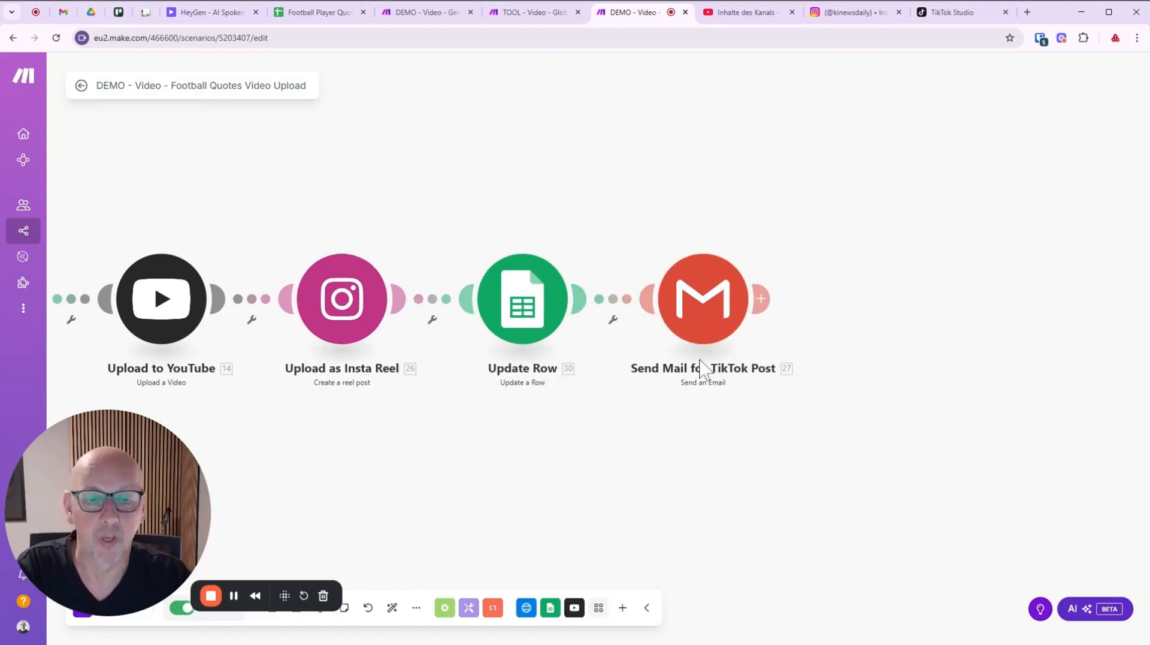
Cancel the TikTok mail module unchanged, exit to the overview, and open the Global HeyGen Receiver scenario.
{"action": "left_click", "coordinate": [702, 322]}
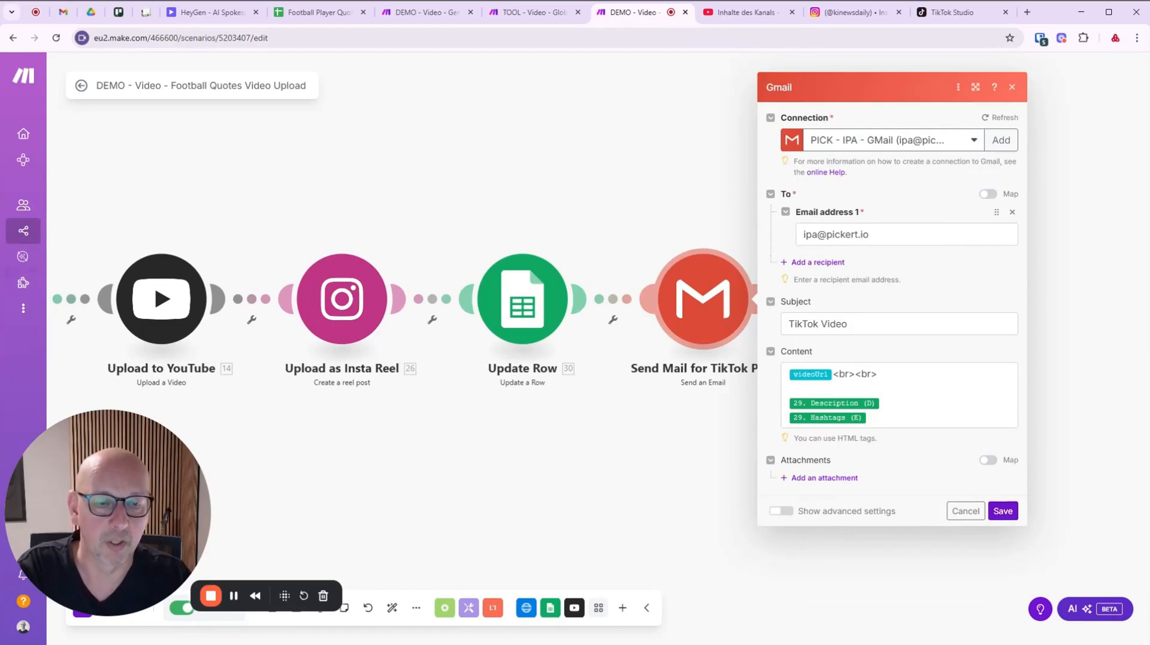
{"action": "left_click", "coordinate": [965, 511]}
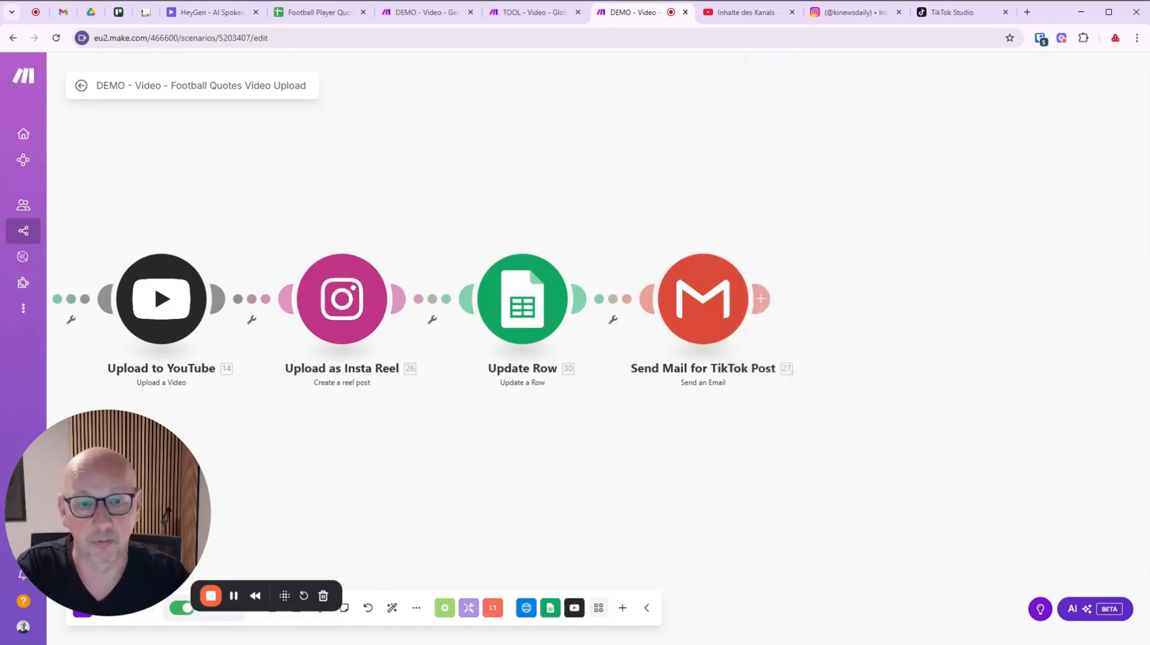
{"action": "scroll", "coordinate": [522, 194], "scroll_direction": "down", "scroll_amount": 4}
{"action": "left_click_drag", "start_coordinate": [523, 163], "coordinate": [681, 187]}
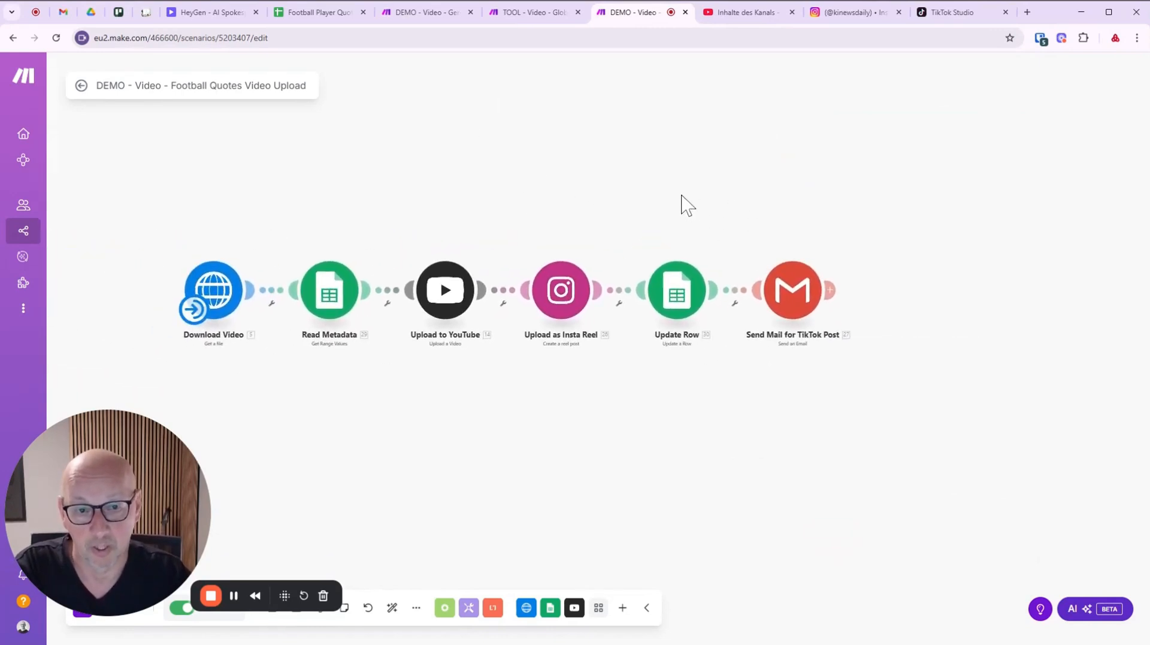
{"action": "left_click", "coordinate": [81, 85]}
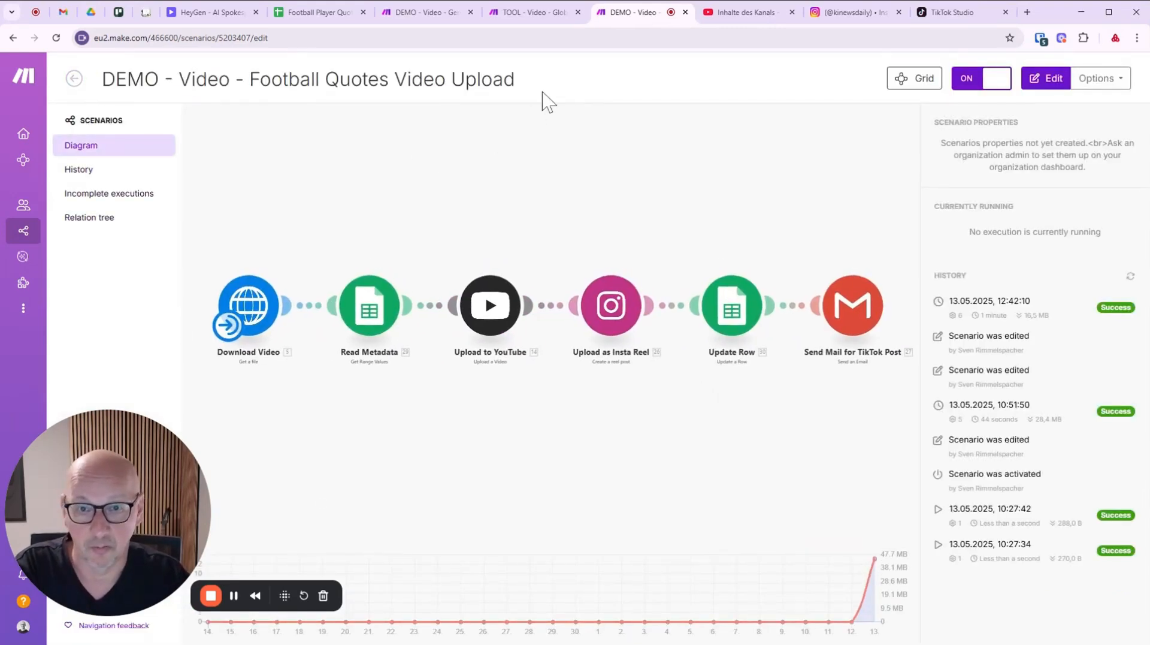
{"action": "left_click", "coordinate": [539, 13]}
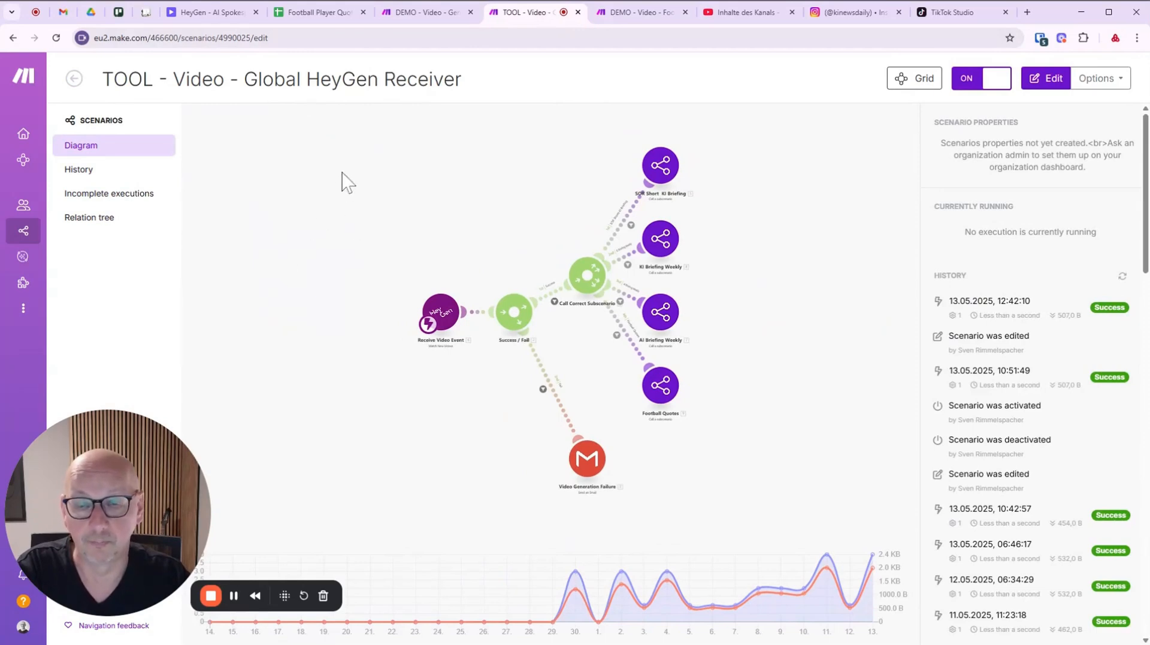
Switch to the DEMO - Video - Generate Shorts from Idea scenario, scheduled every 15 minutes.
{"action": "left_click", "coordinate": [421, 12]}
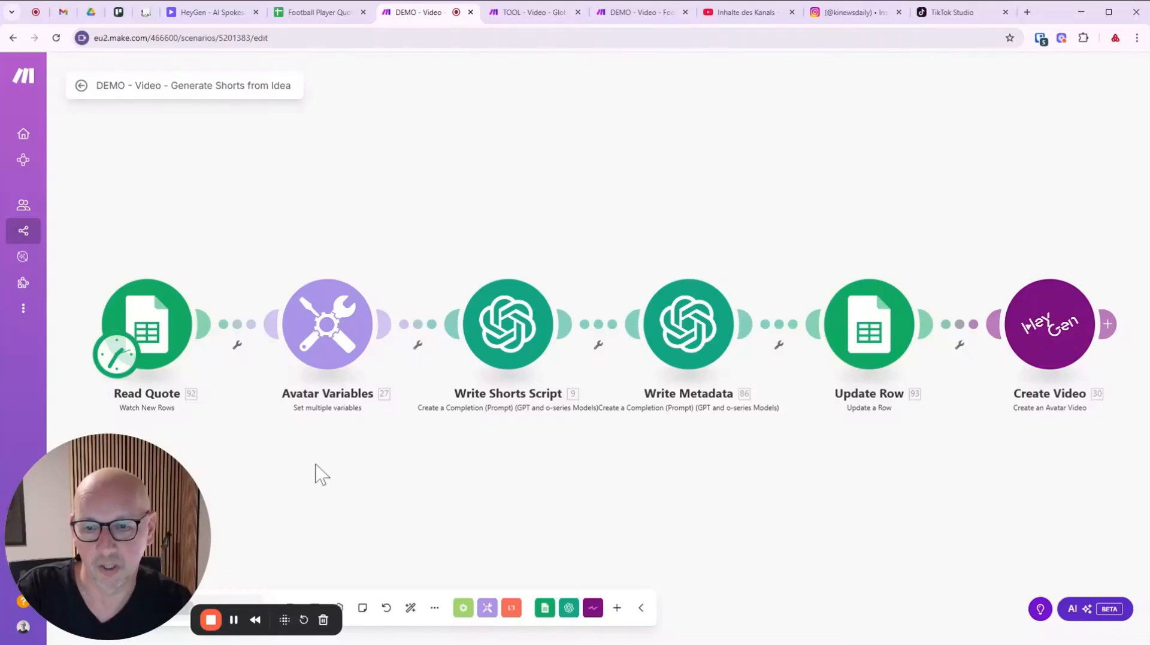
{"action": "left_click_drag", "start_coordinate": [144, 558], "coordinate": [137, 517]}
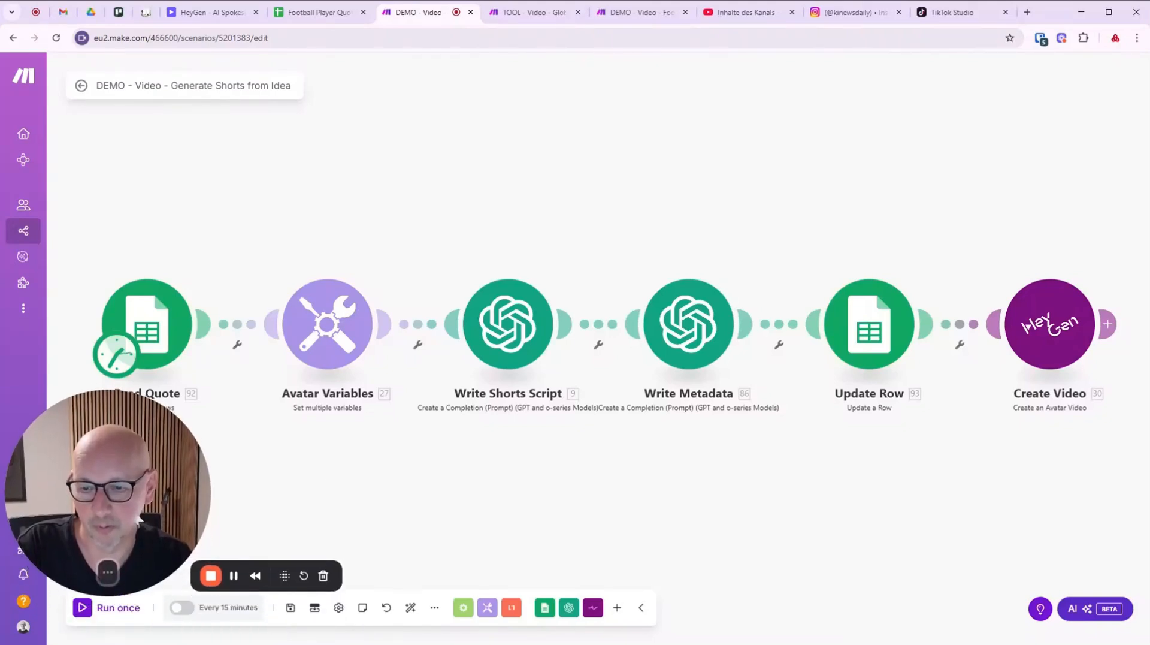
Run Generate Shorts from Idea once and inspect the Read Quote and script outputs.
{"action": "left_click", "coordinate": [84, 617]}
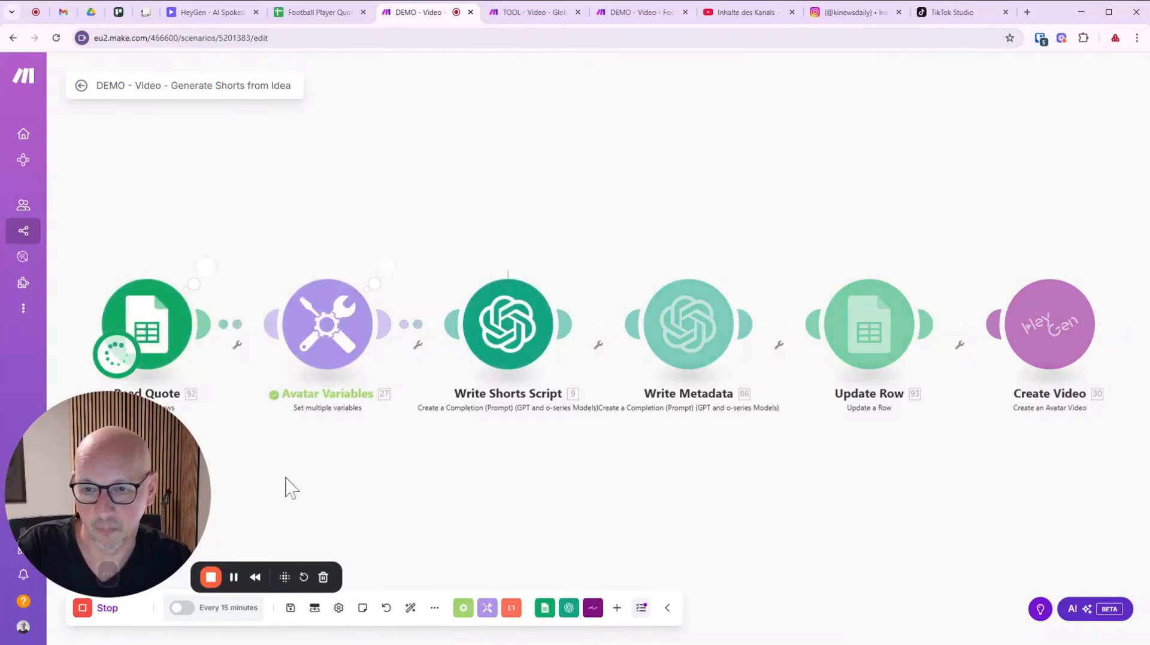
{"action": "left_click", "coordinate": [205, 267]}
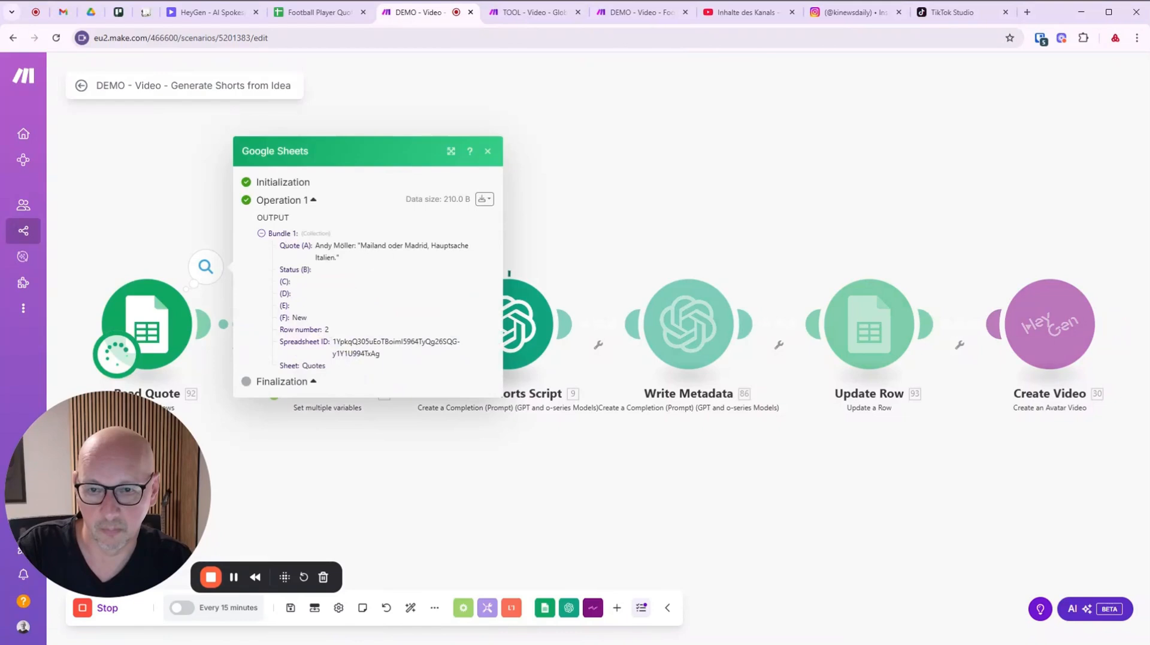
{"action": "left_click", "coordinate": [603, 205]}
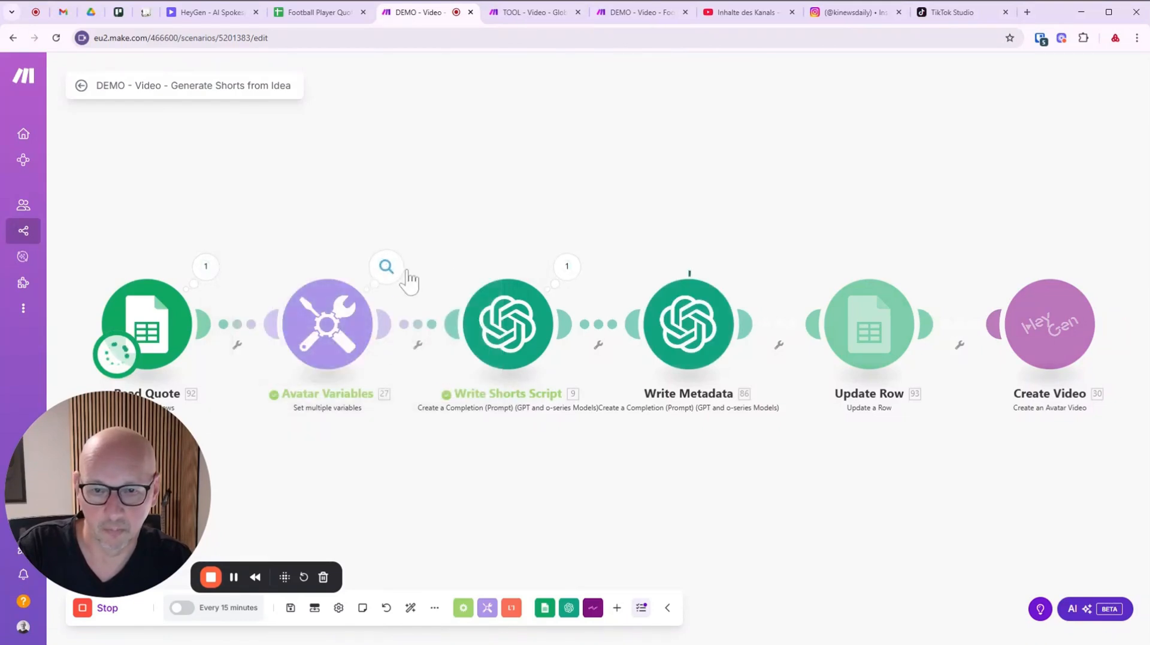
{"action": "left_click", "coordinate": [568, 268]}
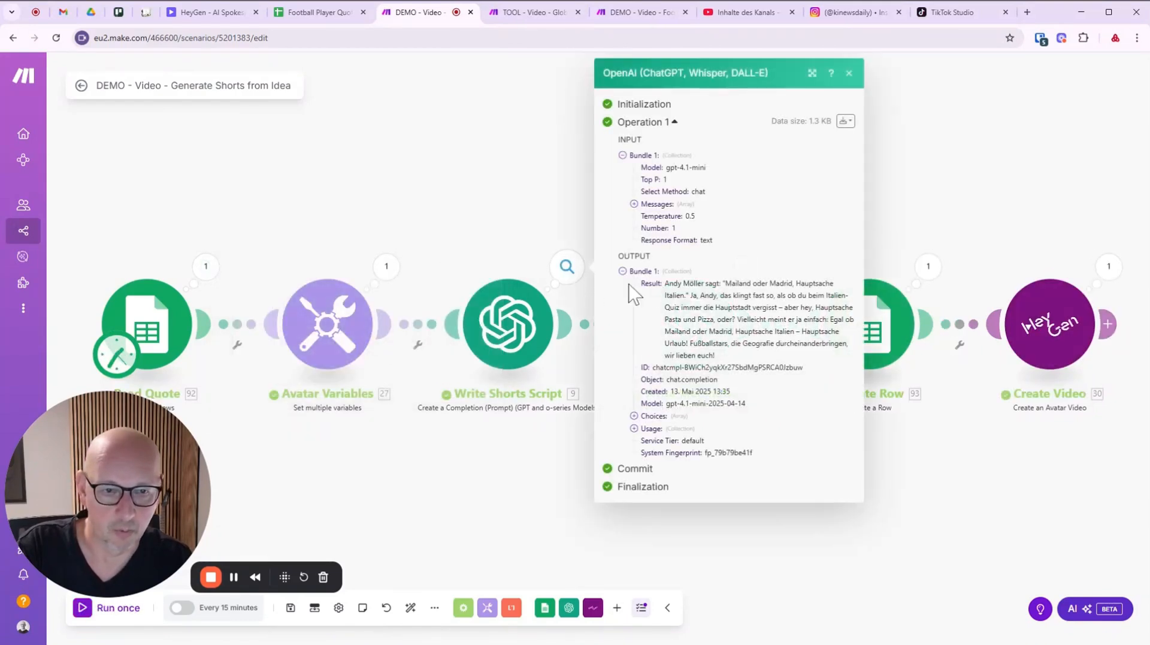
{"action": "left_click", "coordinate": [912, 477]}
Inspect the Write Metadata output, expanding short_video_metadata to see the title and hashtags.
{"action": "left_click", "coordinate": [748, 267]}
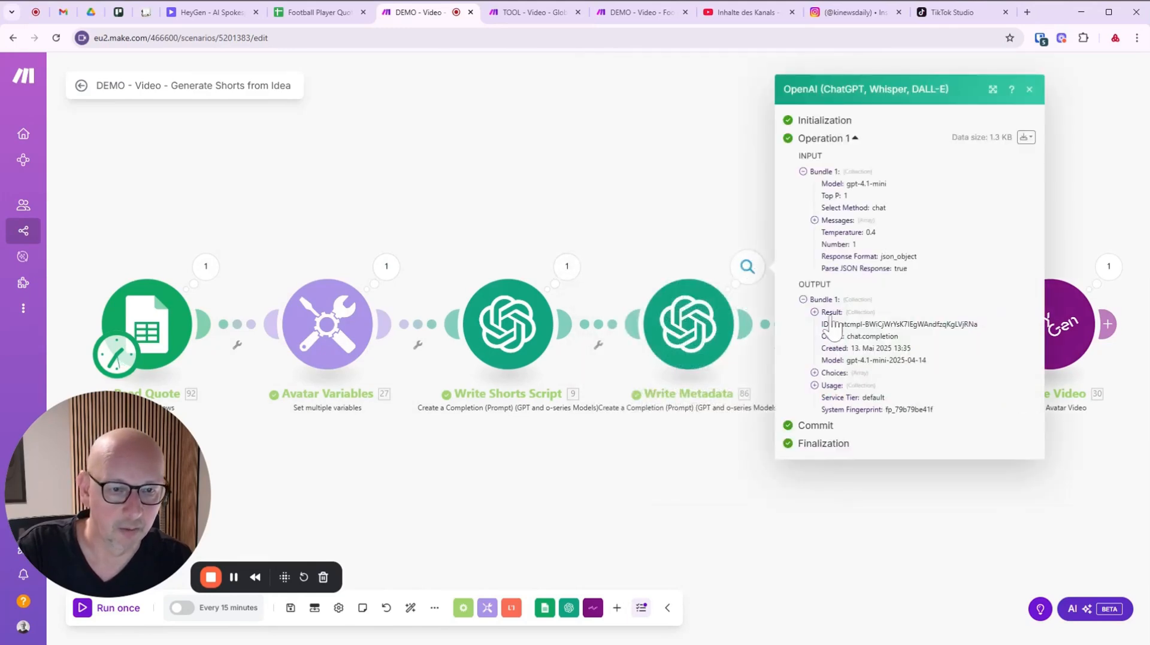
{"action": "left_click", "coordinate": [814, 313]}
{"action": "left_click", "coordinate": [826, 325]}
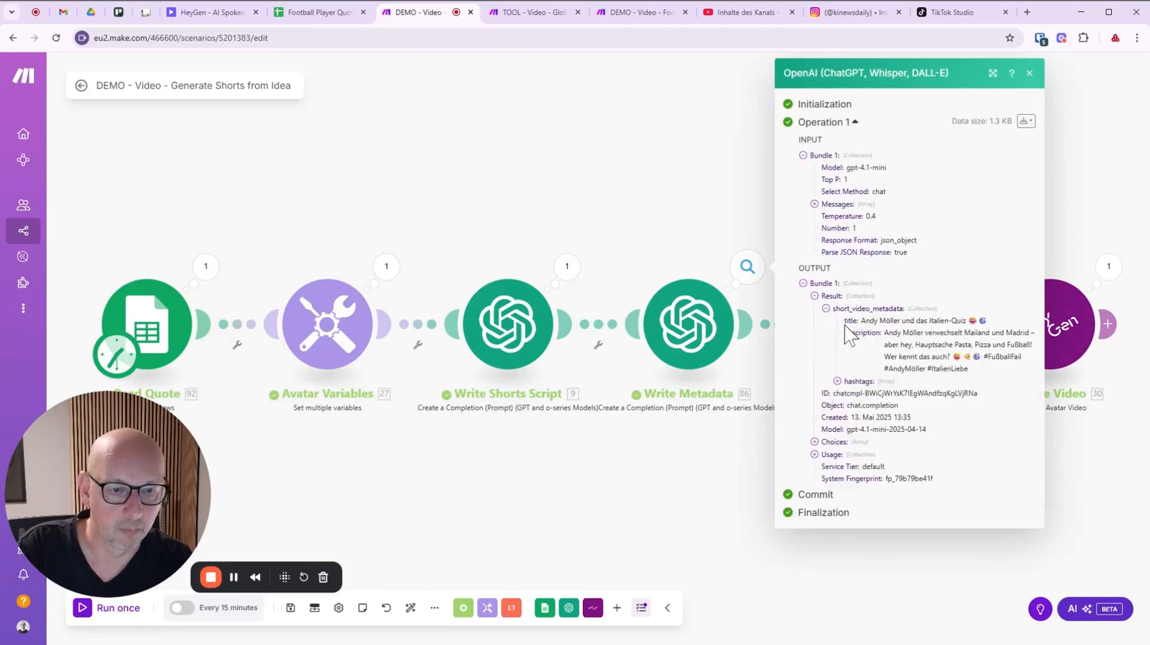
{"action": "left_click", "coordinate": [898, 542]}
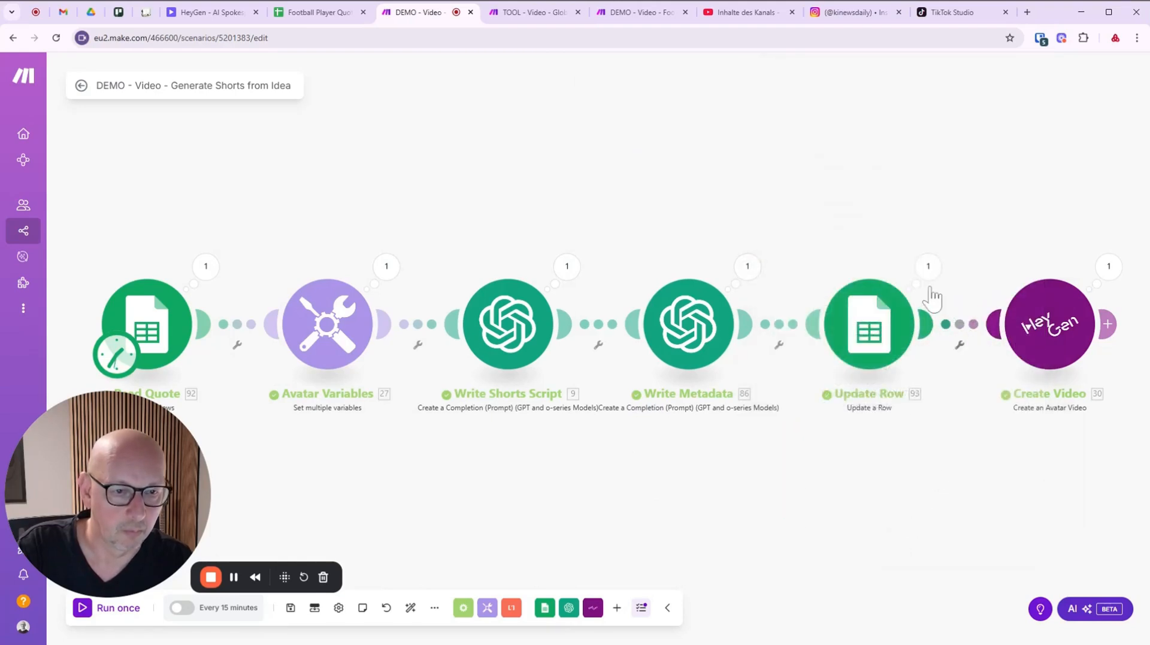
Pan across to Create Video and back to the sheet trigger, then go to HeyGen's projects.
{"action": "left_click_drag", "start_coordinate": [969, 513], "coordinate": [777, 518]}
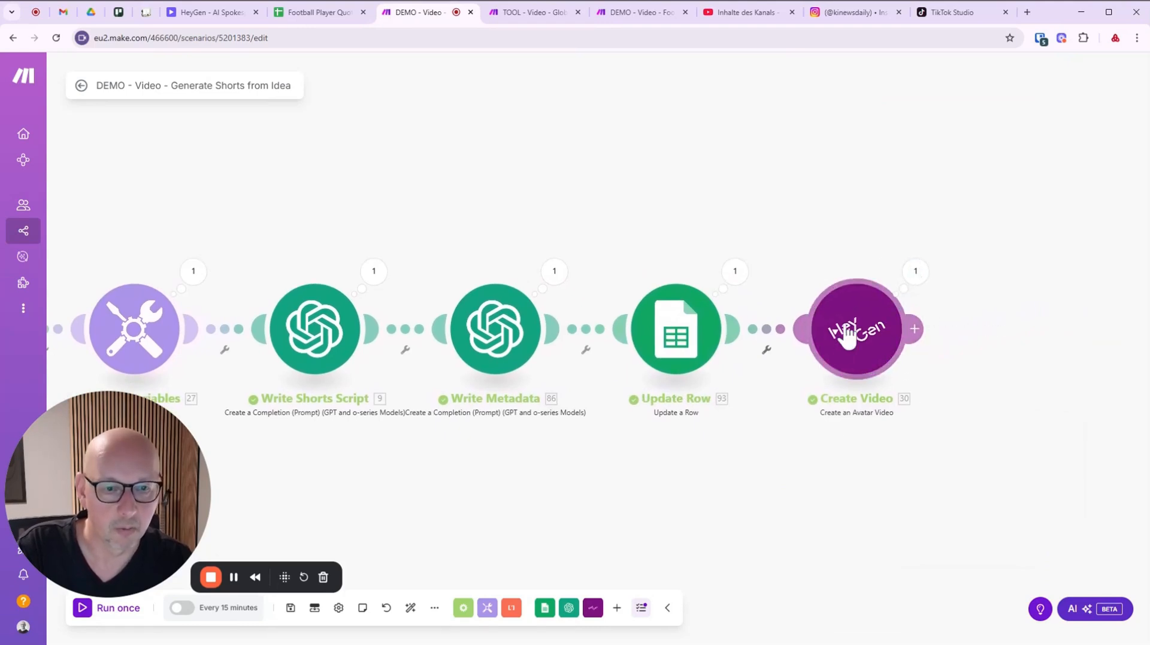
{"action": "left_click_drag", "start_coordinate": [362, 179], "coordinate": [506, 180]}
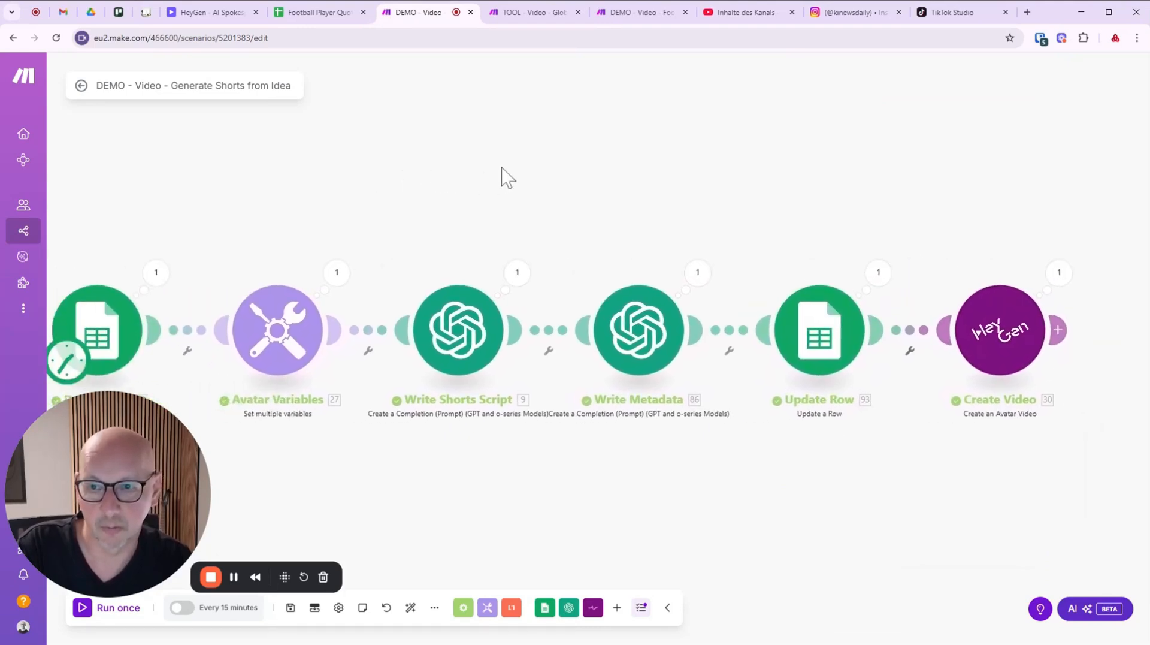
{"action": "left_click", "coordinate": [215, 13]}
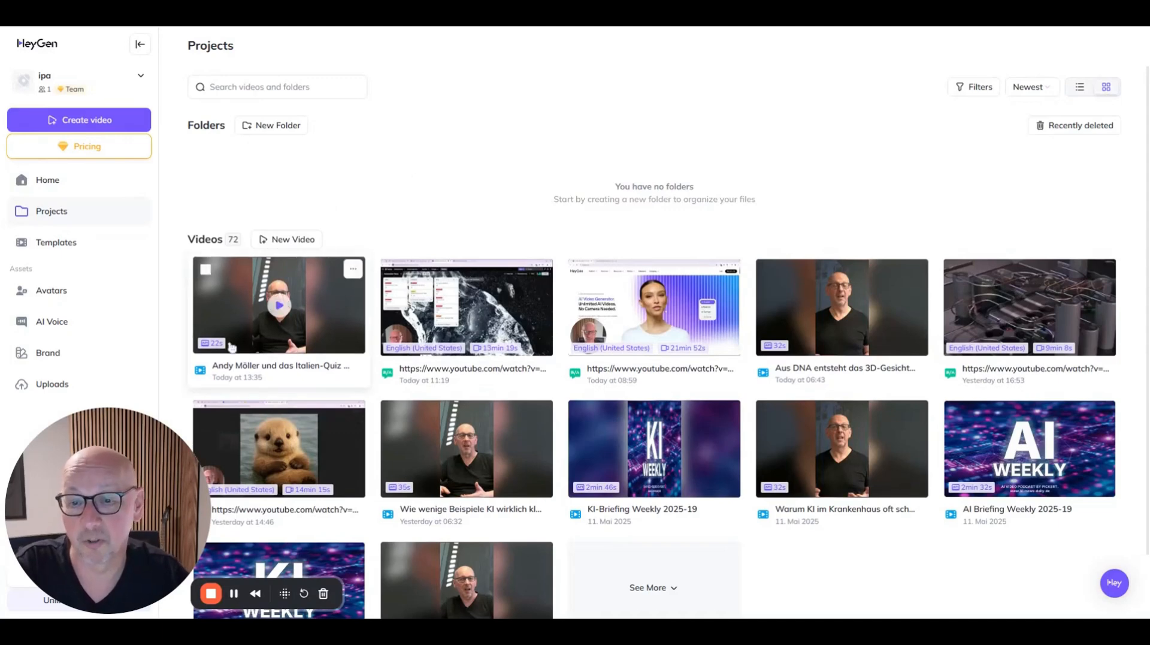
Open the newest 'Andy Möller und das Italien-Quiz' video in HeyGen with captions on.
{"action": "left_click", "coordinate": [276, 315]}
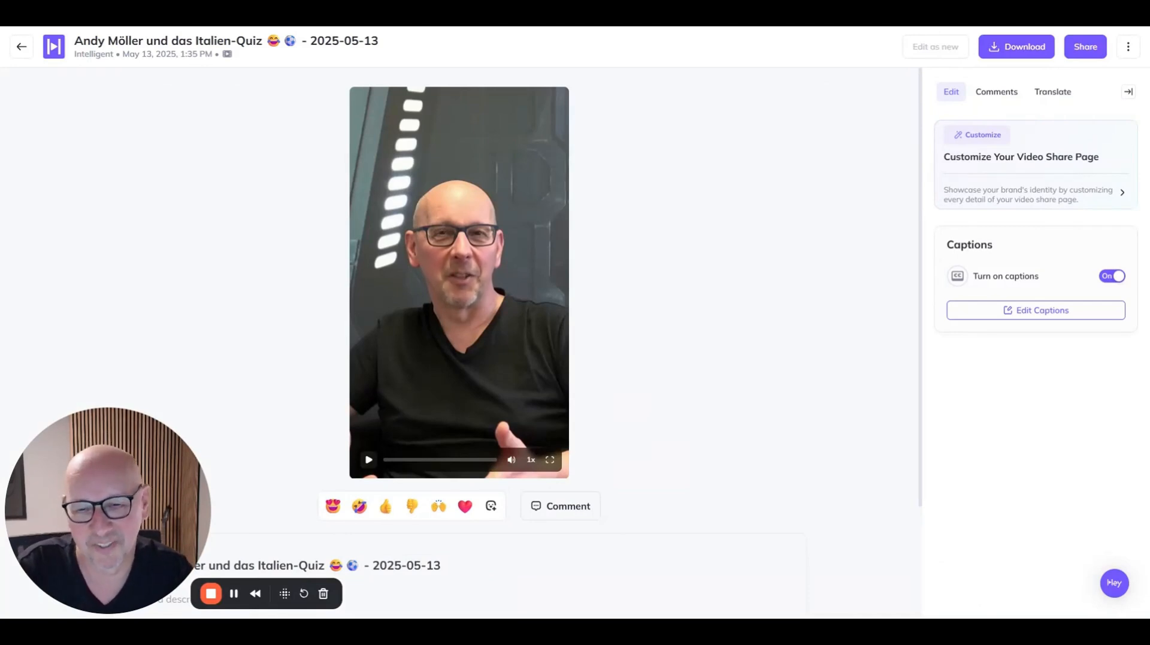
Play back the finished Italien-Quiz avatar video in HeyGen.
{"action": "left_click", "coordinate": [368, 460]}
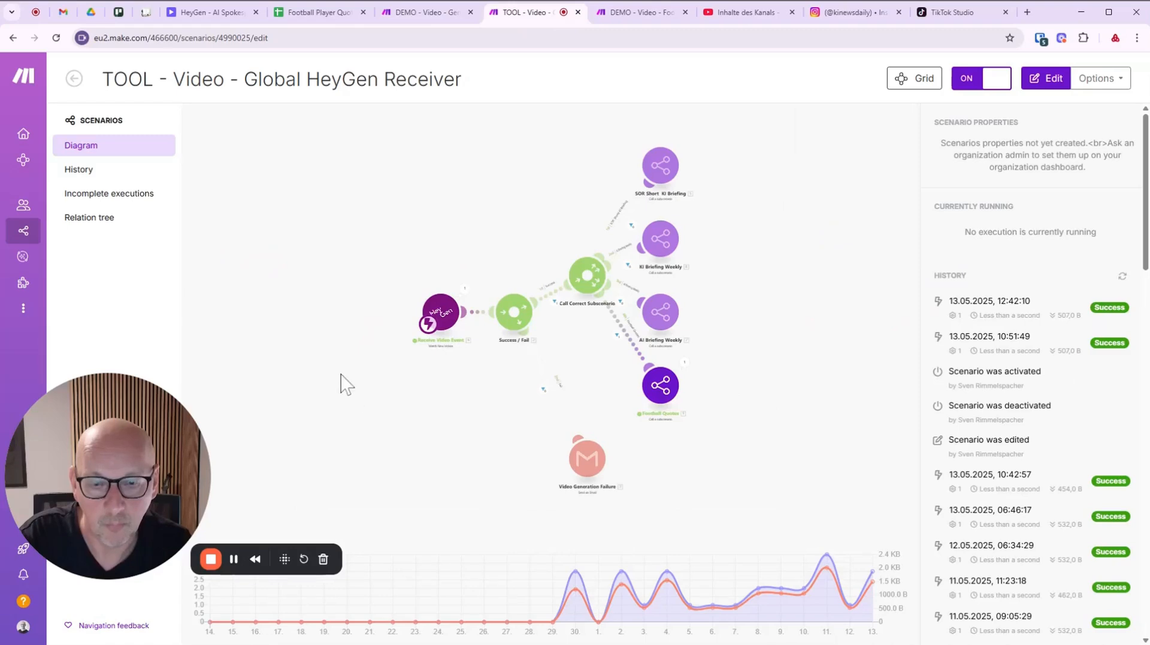
In the Global HeyGen Receiver editor, confirm the HeyGen run's Callback ID is footballQuotes:2.
{"action": "left_click", "coordinate": [497, 245]}
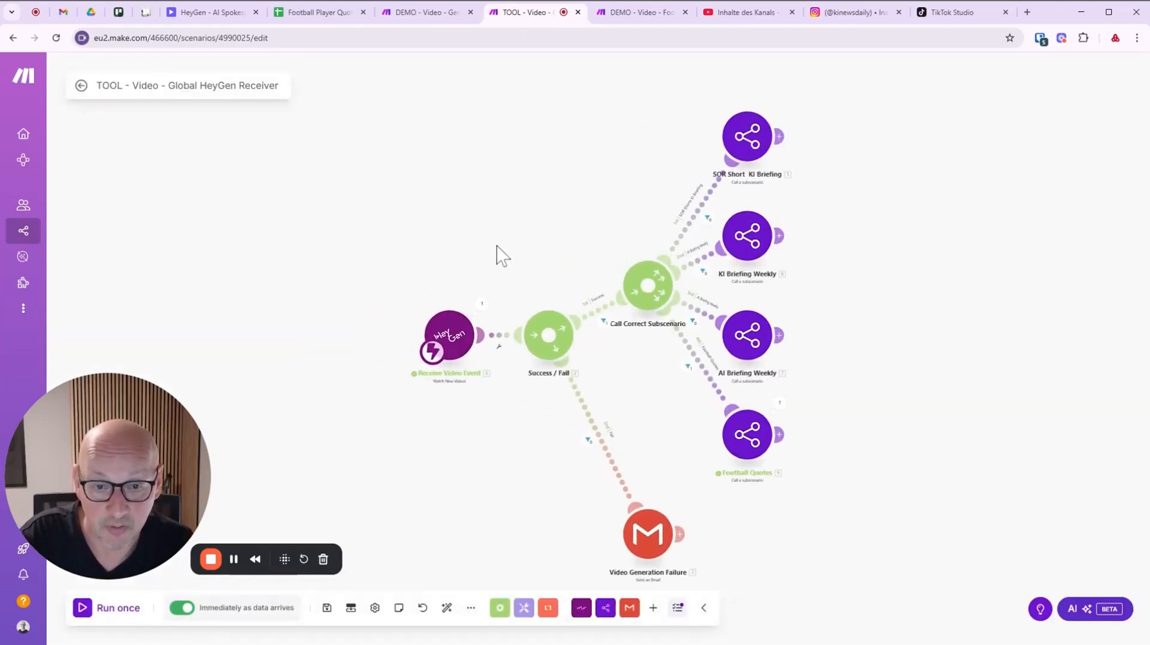
{"action": "scroll", "coordinate": [496, 245], "scroll_direction": "up", "scroll_amount": 5}
{"action": "left_click_drag", "start_coordinate": [560, 268], "coordinate": [378, 104]}
{"action": "scroll", "coordinate": [374, 135], "scroll_direction": "down", "scroll_amount": 1}
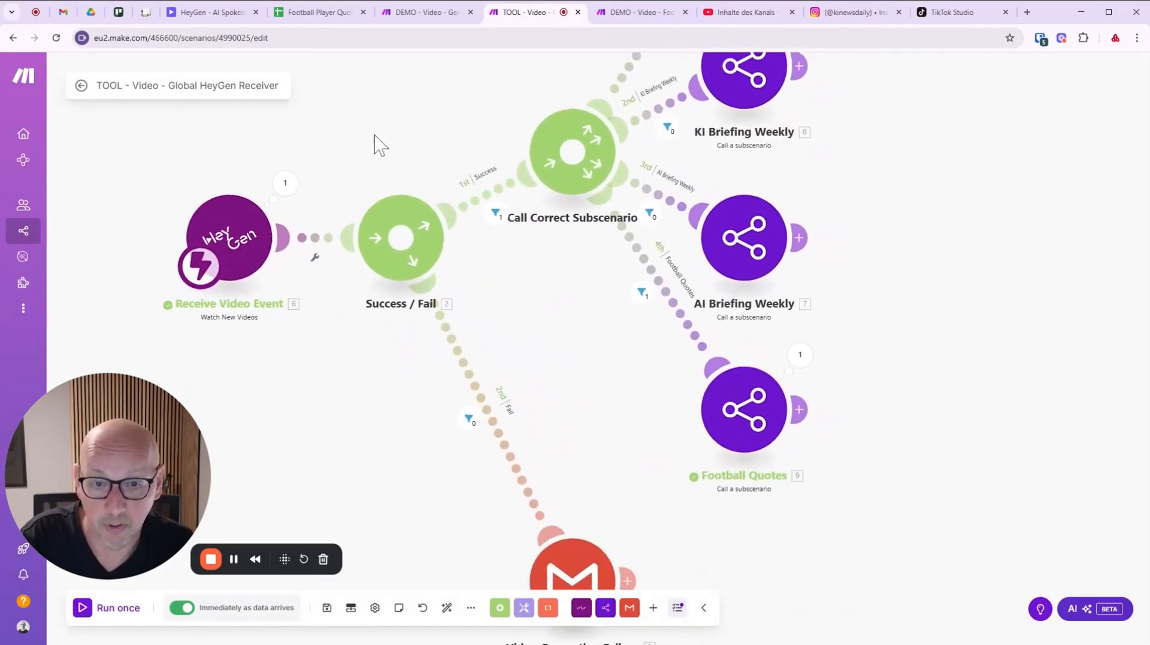
{"action": "left_click_drag", "start_coordinate": [374, 143], "coordinate": [377, 218]}
{"action": "left_click", "coordinate": [293, 256]}
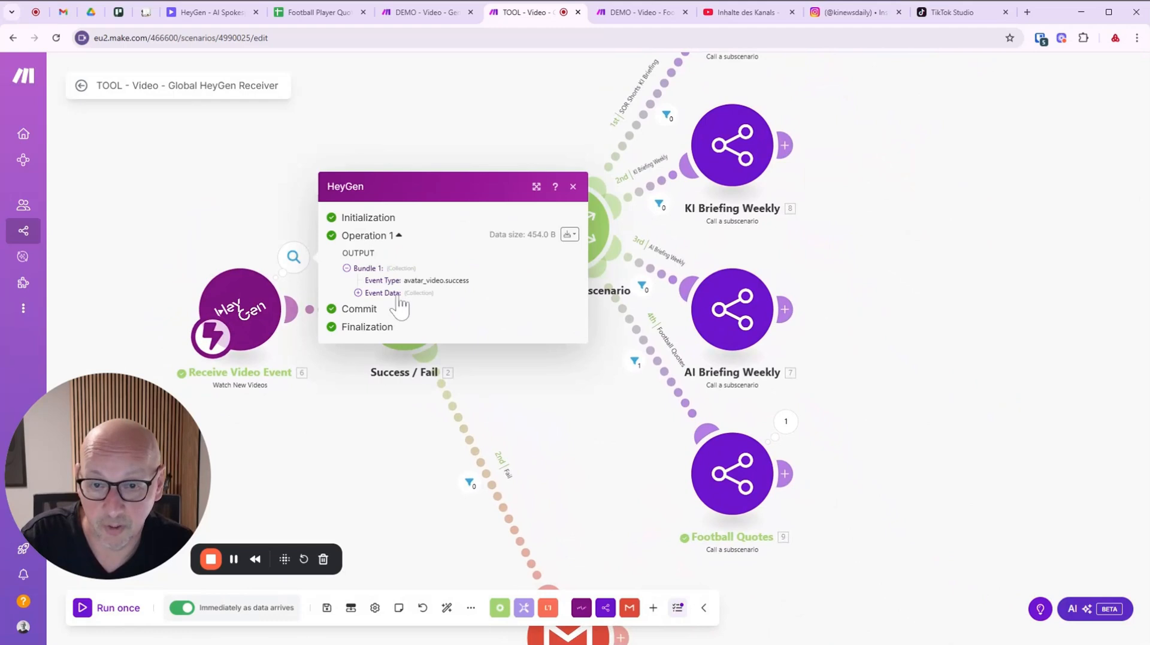
{"action": "left_click", "coordinate": [588, 397]}
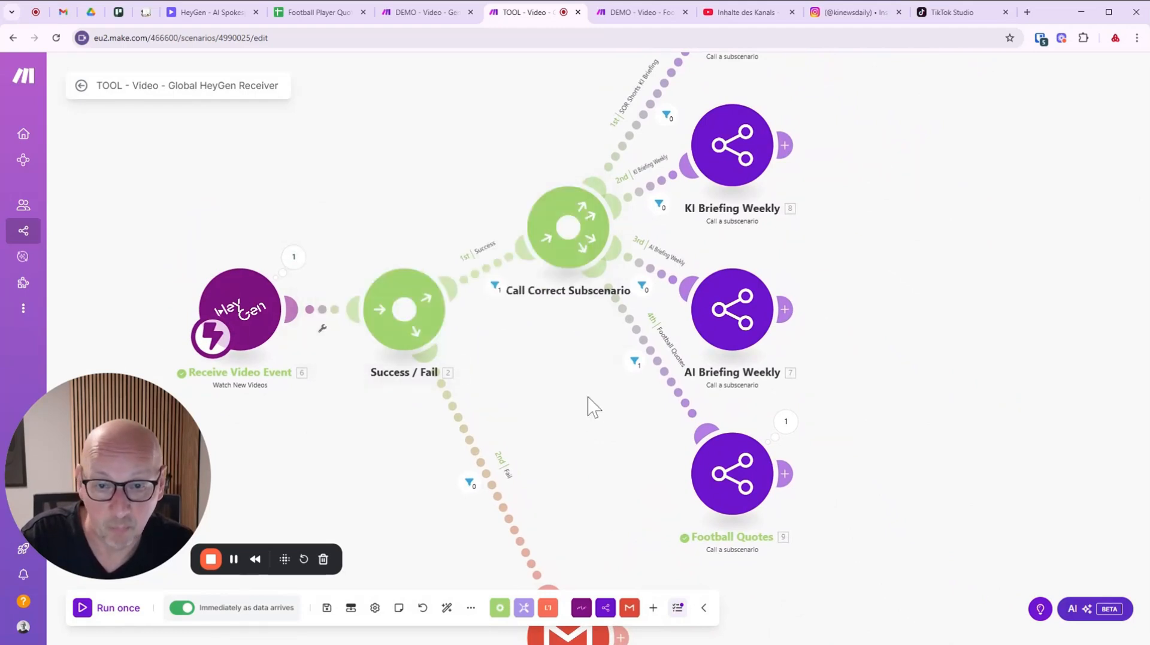
{"action": "left_click", "coordinate": [288, 259]}
{"action": "left_click", "coordinate": [359, 293]}
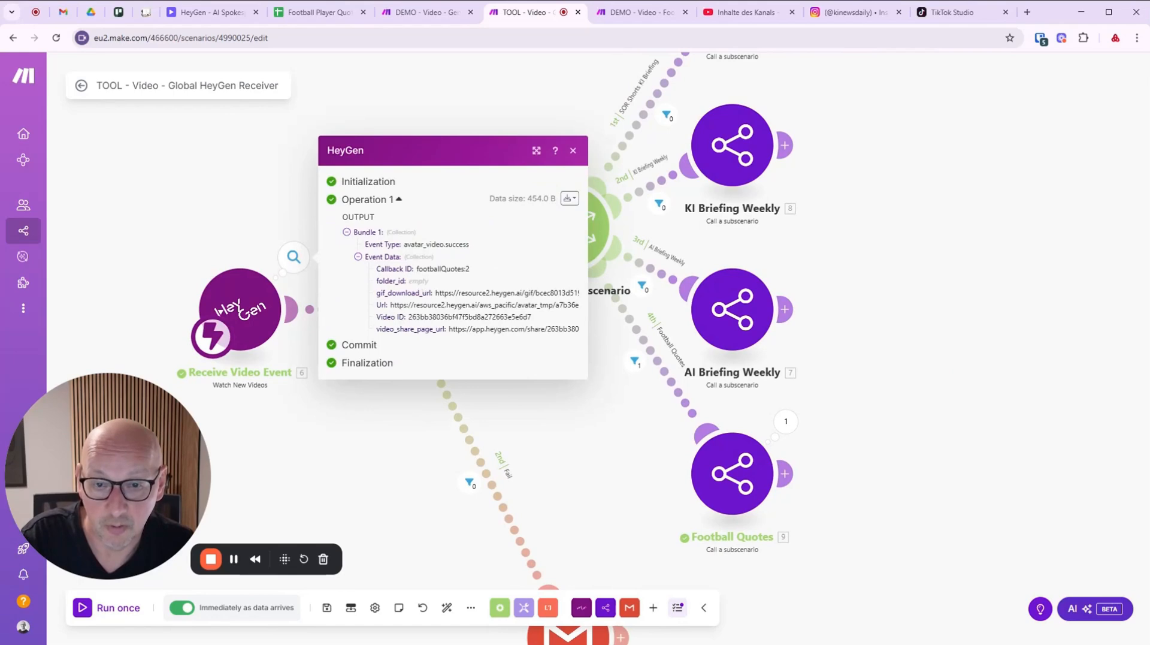
{"action": "left_click_drag", "start_coordinate": [417, 269], "coordinate": [478, 274]}
{"action": "left_click", "coordinate": [481, 278]}
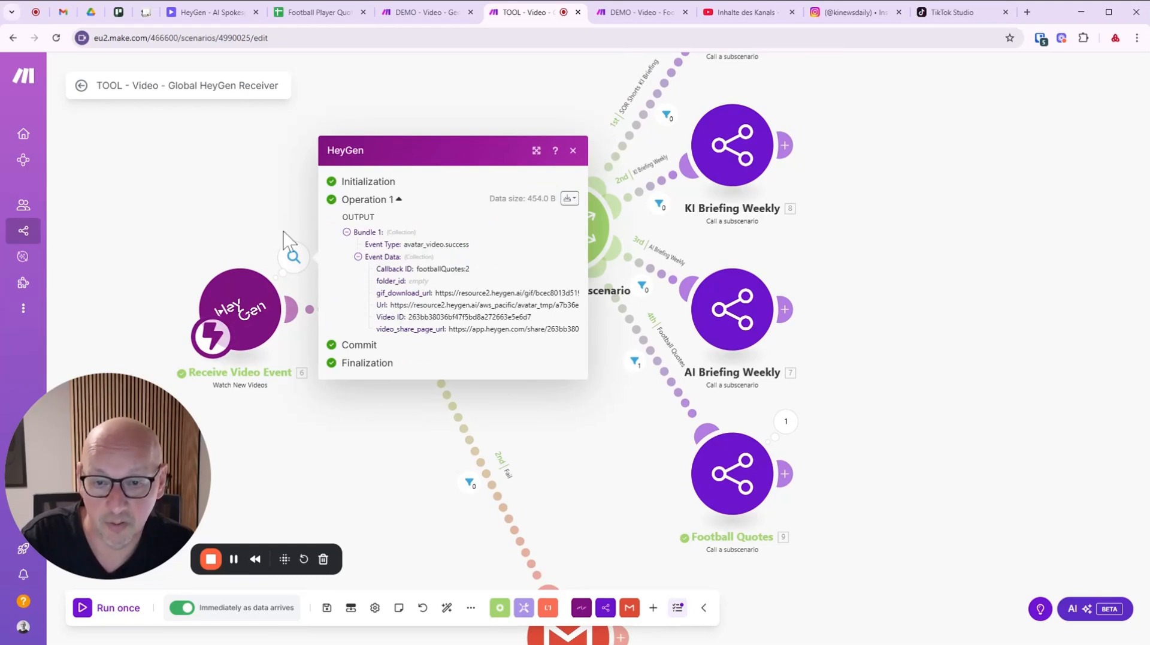
{"action": "left_click", "coordinate": [257, 217]}
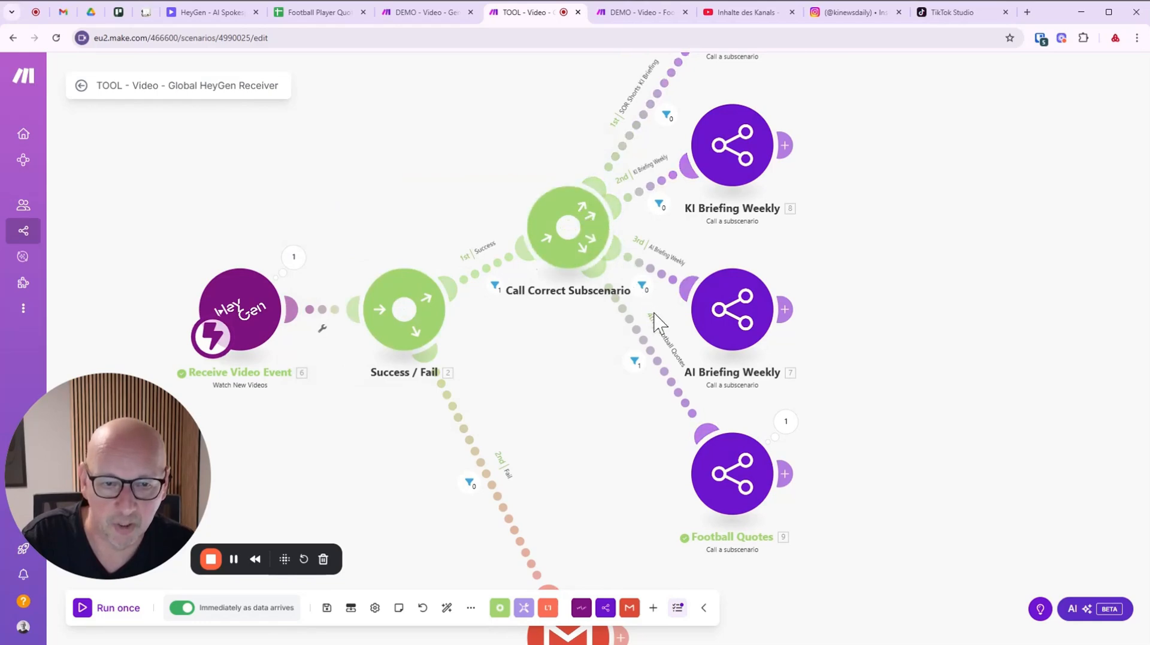
Confirm the Football Quotes subscenario ran, review the upload scenario, then open YouTube Studio's Shorts list.
{"action": "left_click_drag", "start_coordinate": [868, 539], "coordinate": [577, 341]}
{"action": "left_click", "coordinate": [548, 259]}
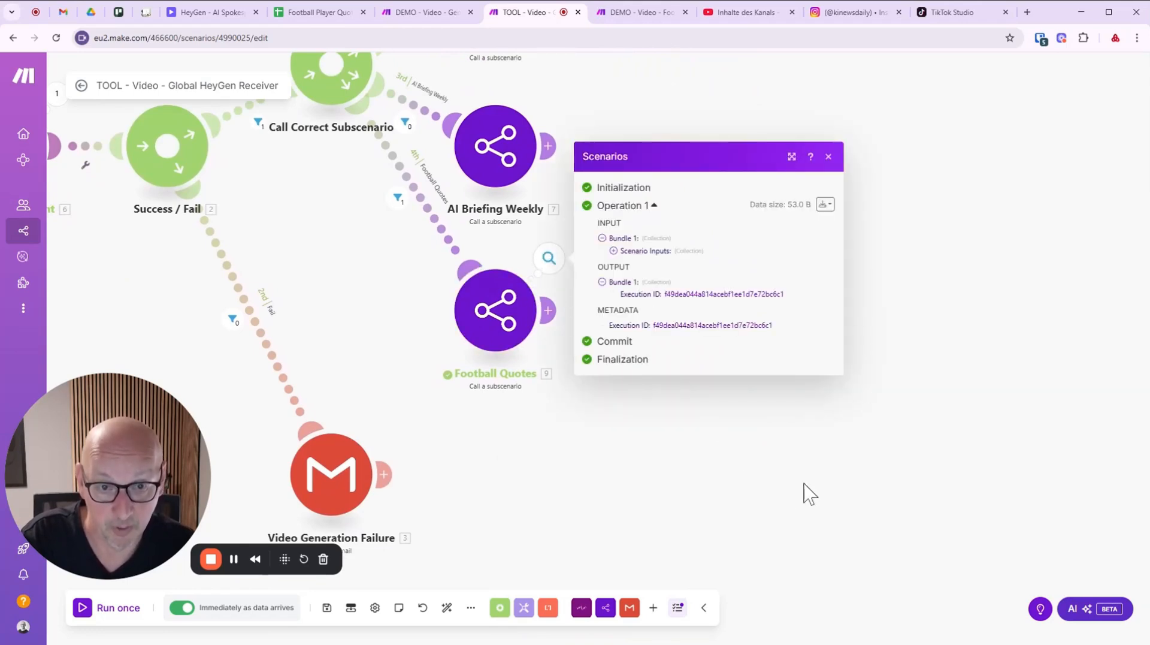
{"action": "left_click", "coordinate": [772, 491]}
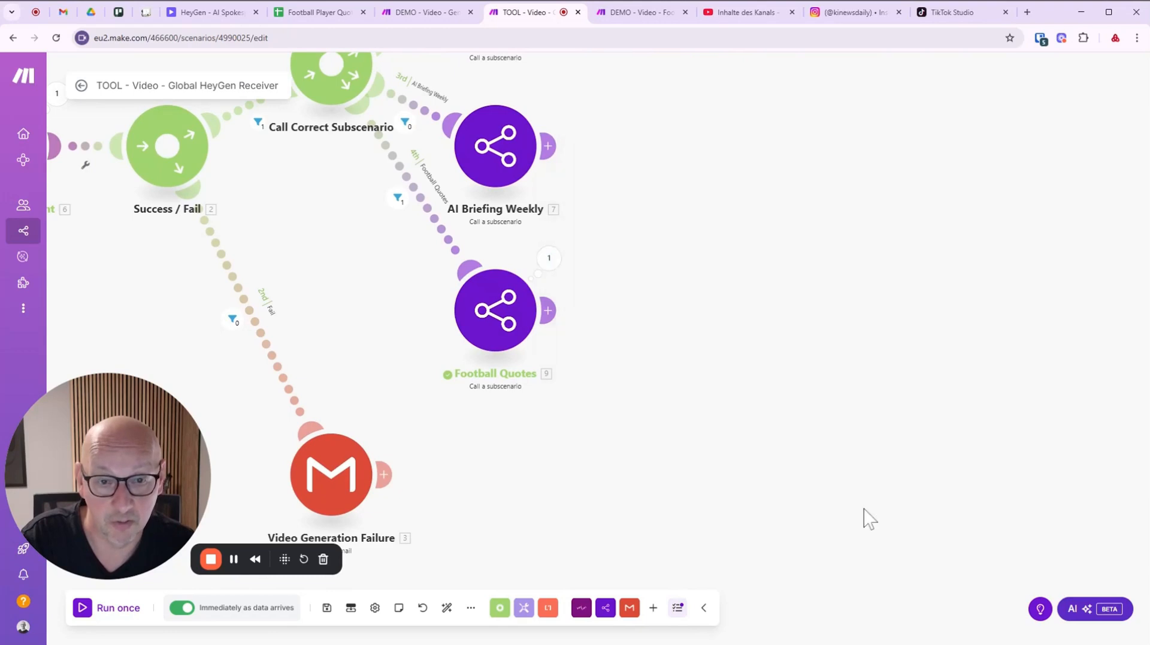
{"action": "left_click", "coordinate": [651, 17]}
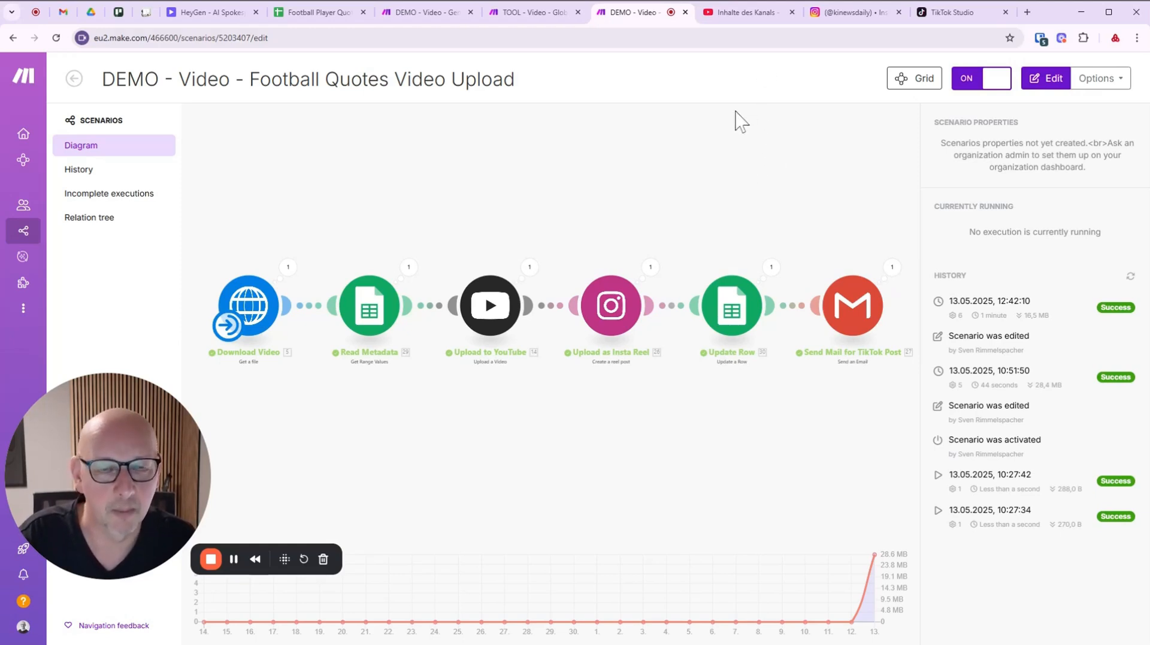
{"action": "left_click", "coordinate": [746, 12]}
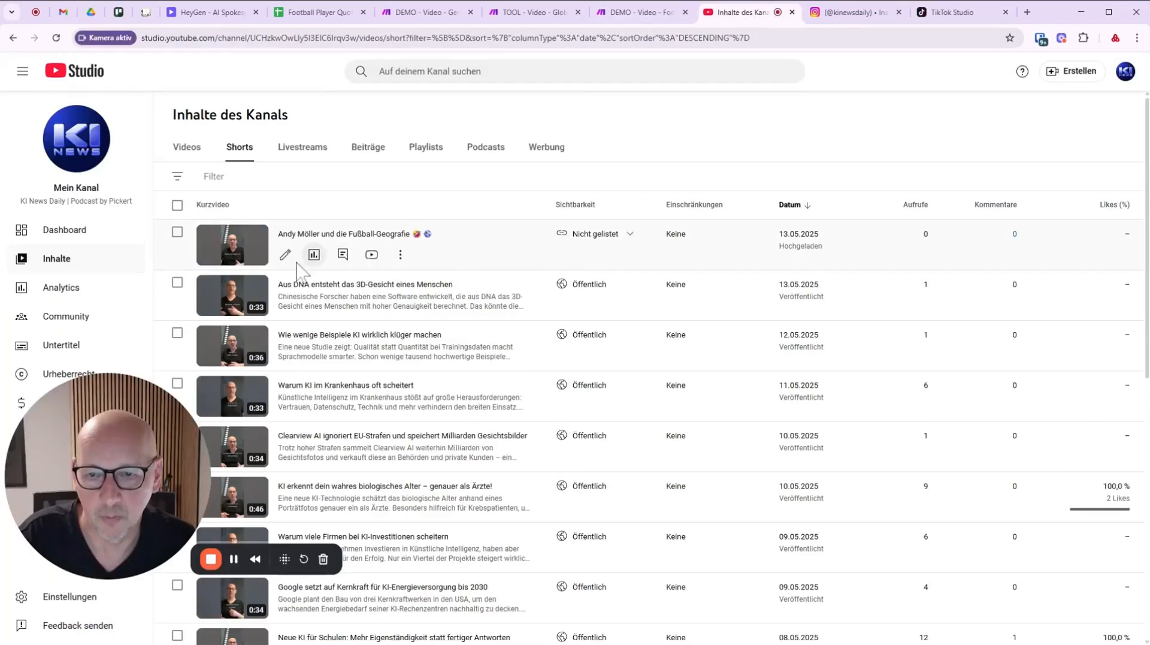
Permanently delete the unlisted 'Andy Möller und die Fußball-Geografie' short via Endgültig löschen.
{"action": "left_click", "coordinate": [400, 258]}
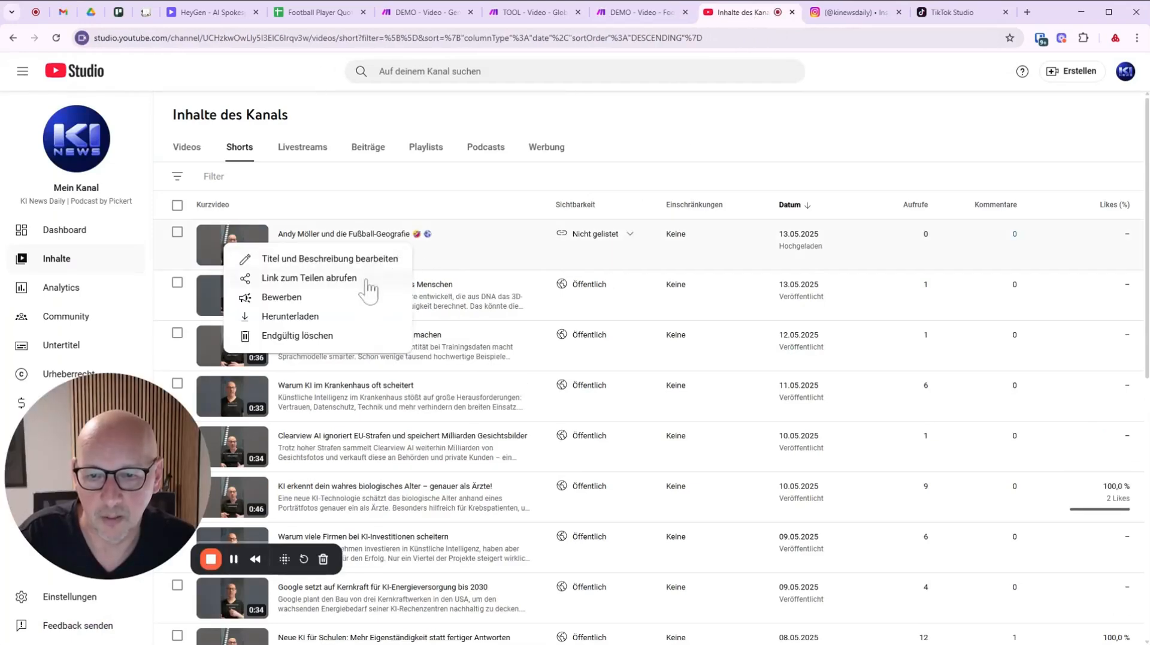
{"action": "left_click", "coordinate": [301, 339]}
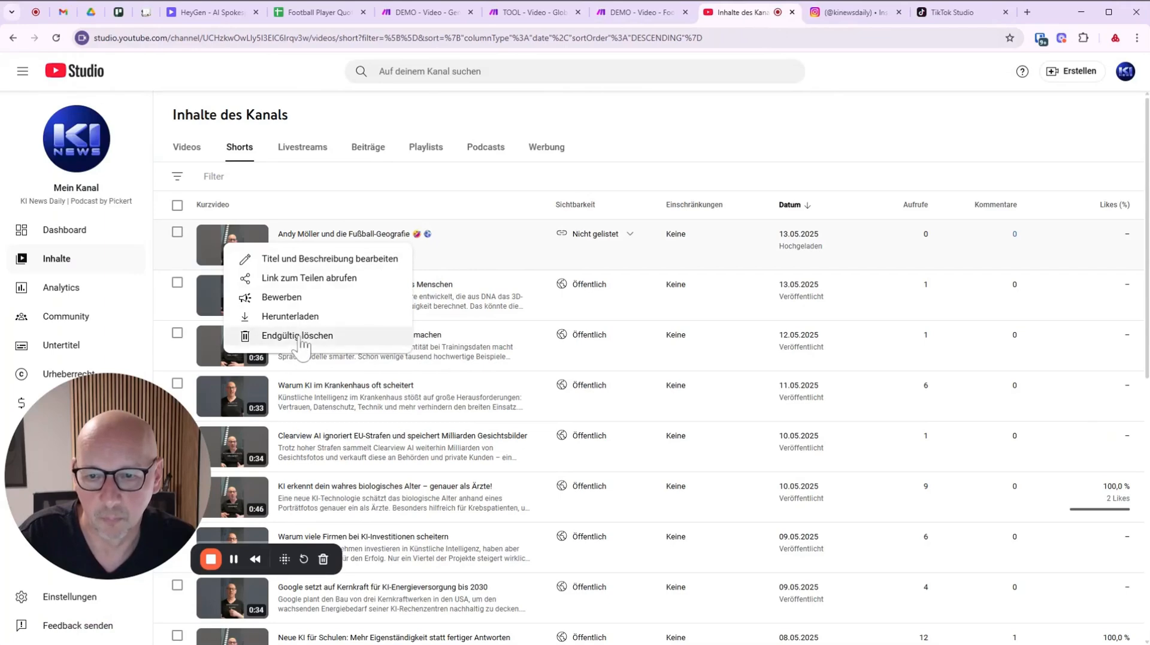
{"action": "left_click", "coordinate": [426, 418]}
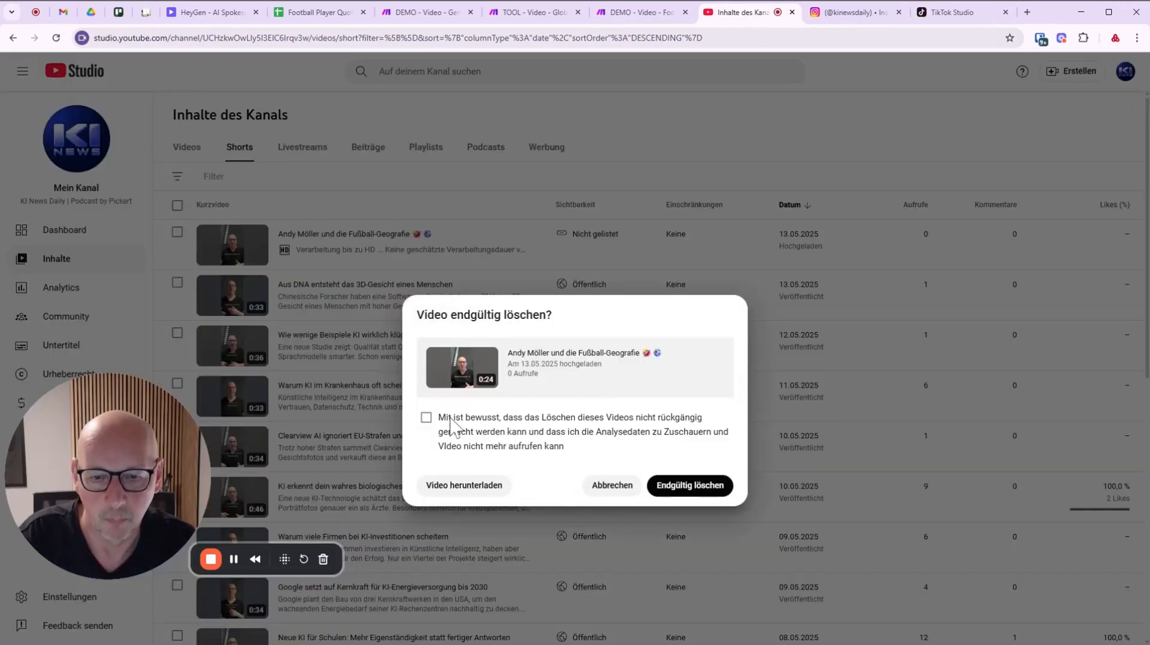
{"action": "left_click", "coordinate": [685, 486]}
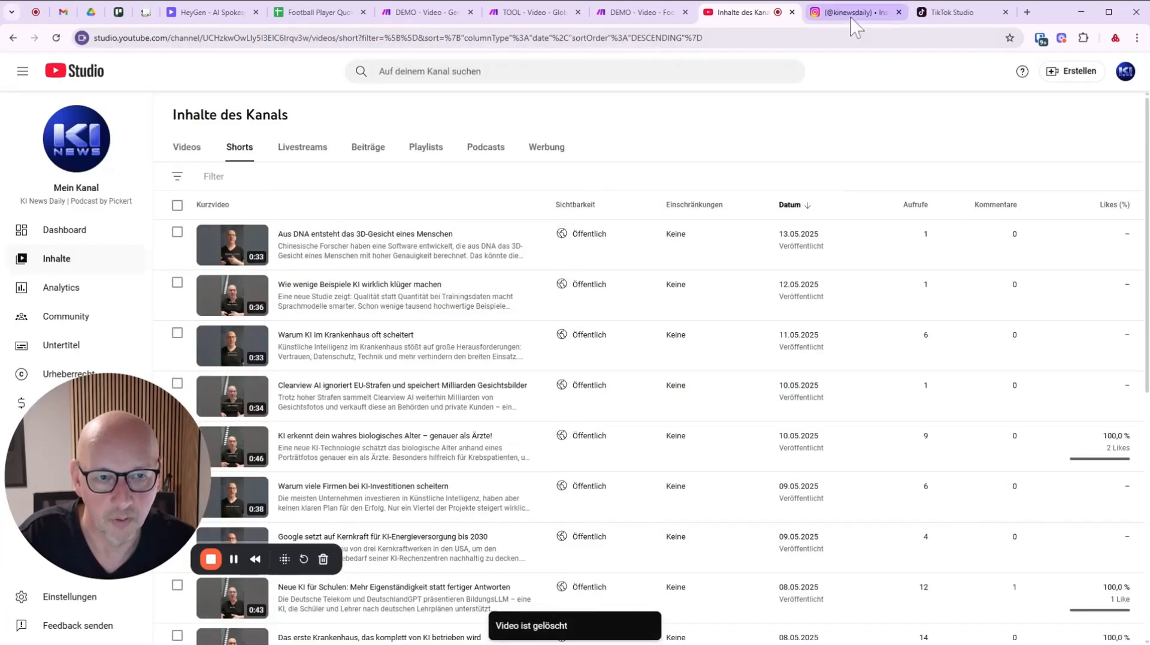
{"action": "left_click", "coordinate": [851, 16]}
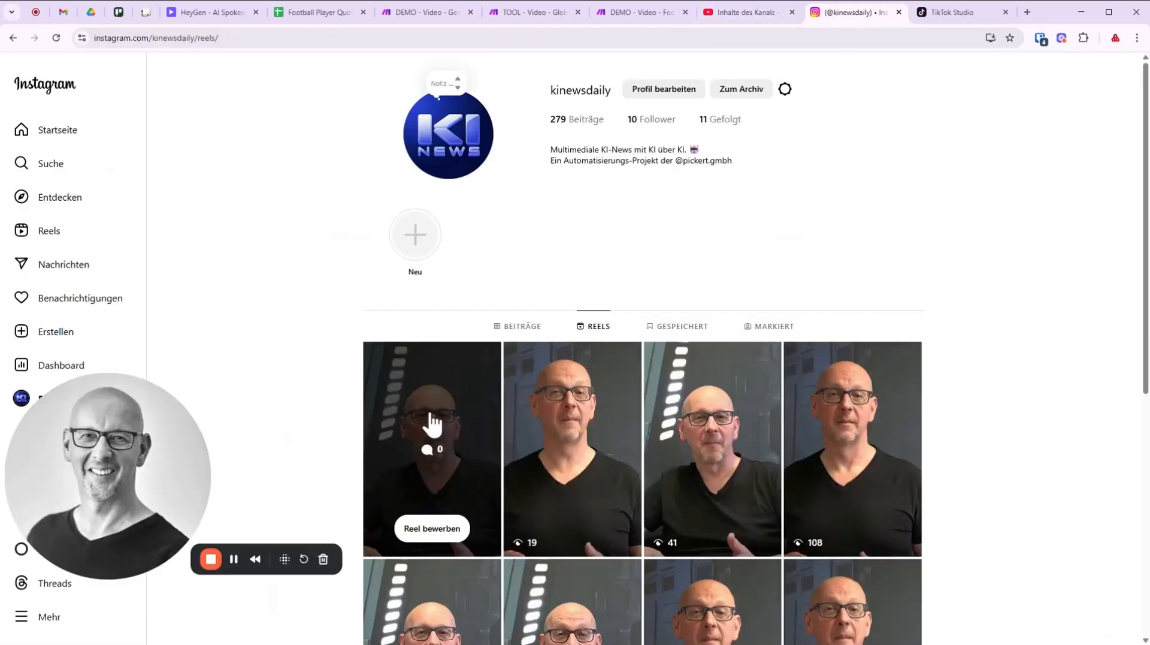
Review the newest Instagram reel with its 'Mailand oder Madrid' caption, then go to the Gmail inbox.
{"action": "left_click", "coordinate": [432, 425]}
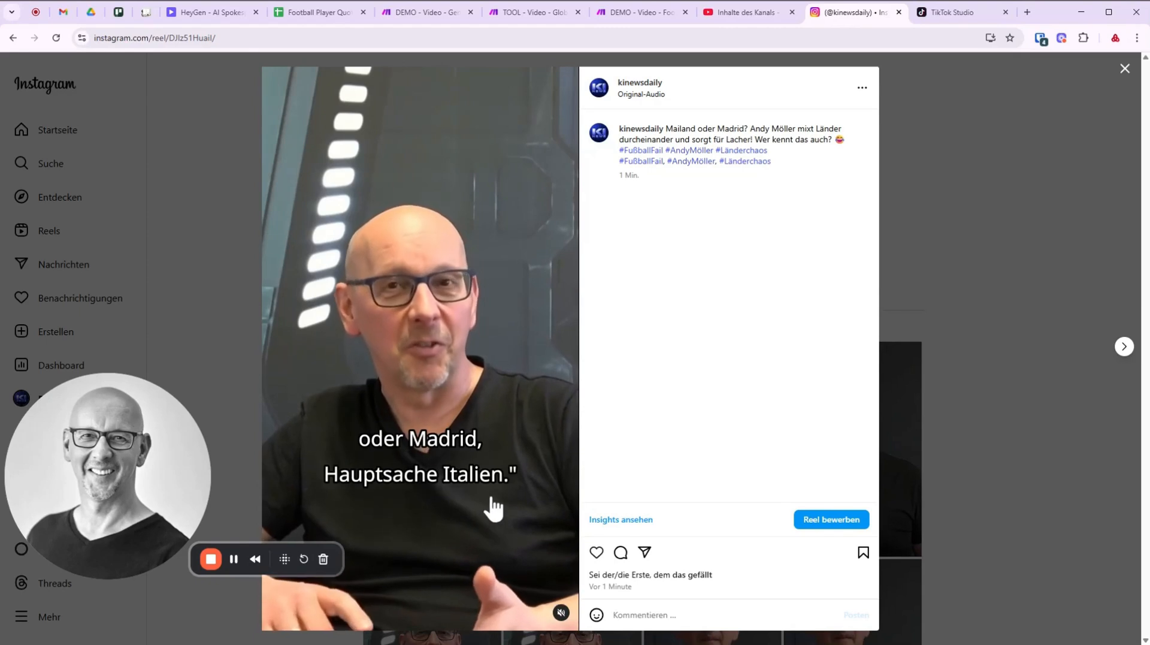
{"action": "left_click", "coordinate": [231, 516]}
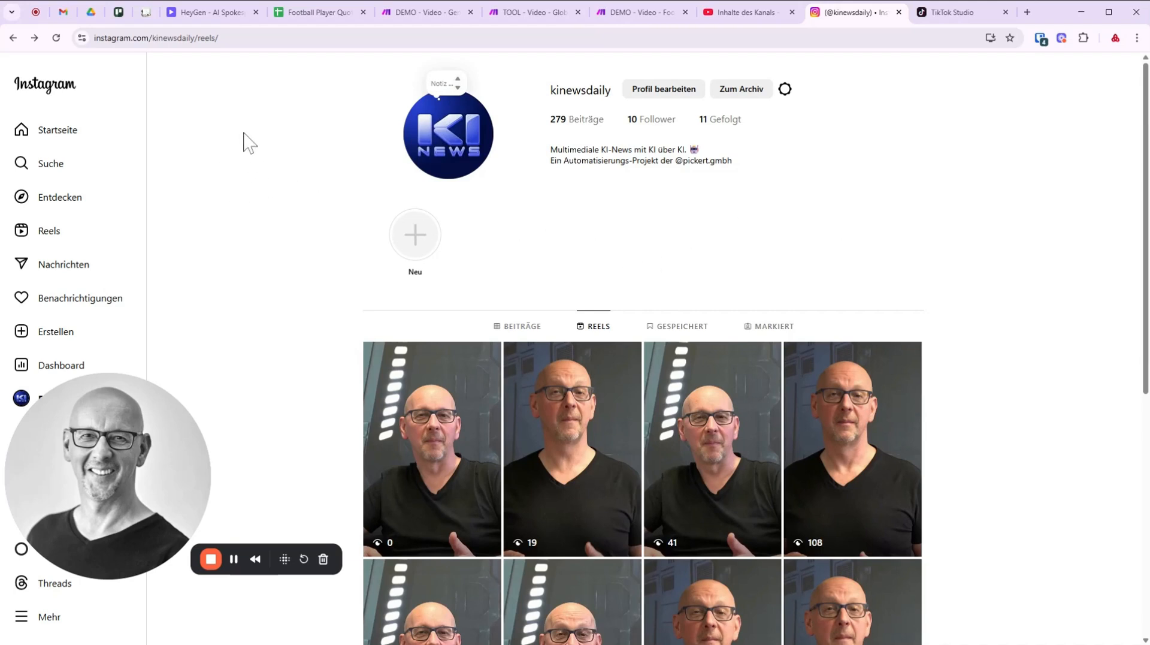
{"action": "left_click", "coordinate": [65, 12]}
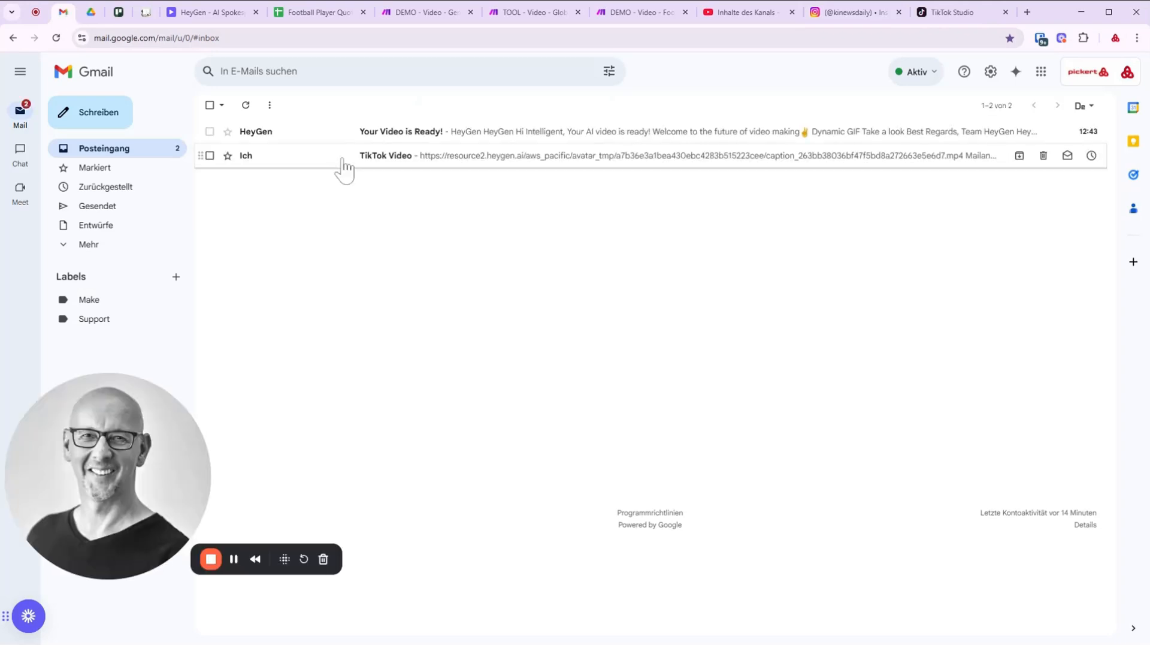
Open the TikTok Video email, play its linked HeyGen video, and select the caption with hashtags.
{"action": "left_click", "coordinate": [407, 161]}
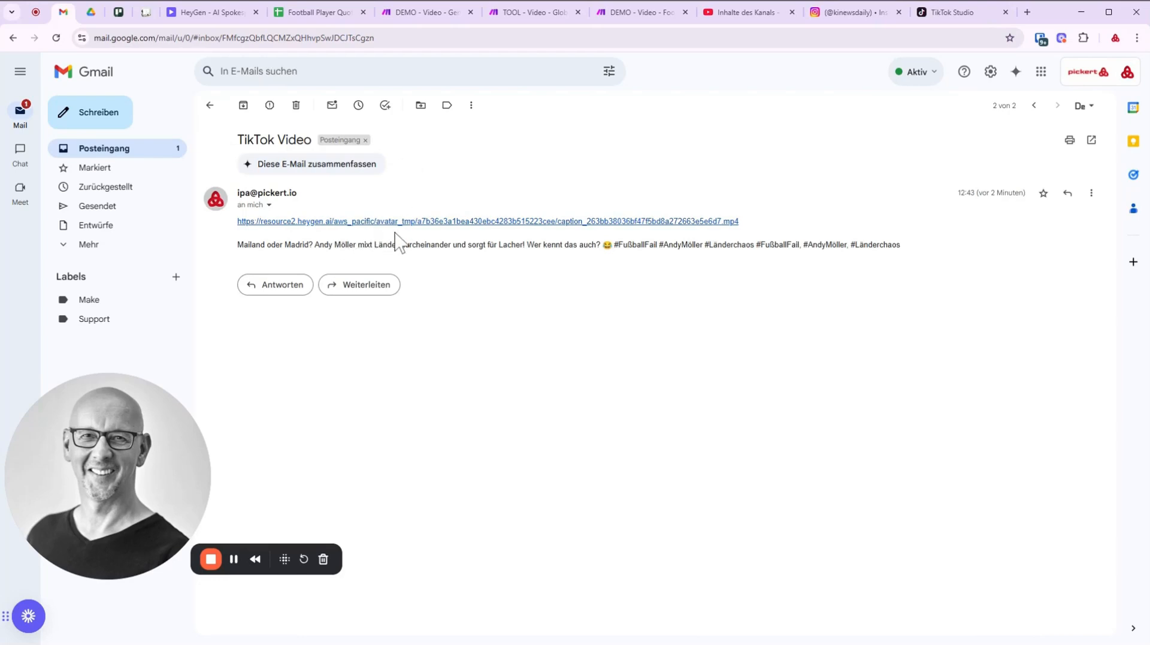
{"action": "left_click", "coordinate": [436, 224]}
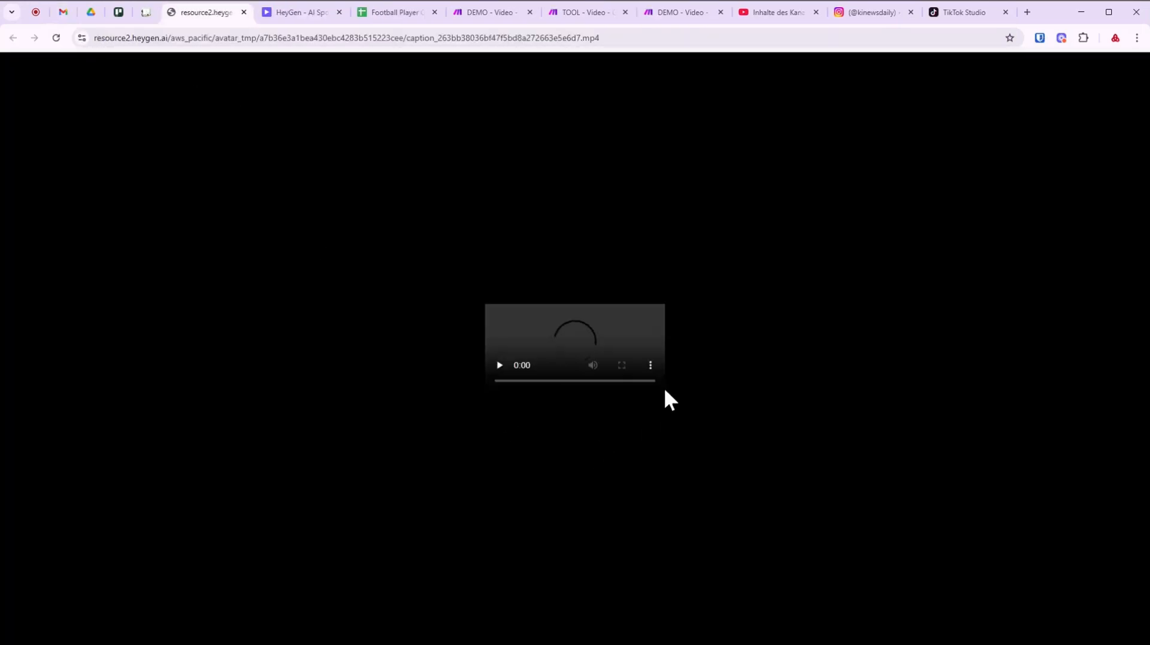
{"action": "left_click", "coordinate": [655, 377]}
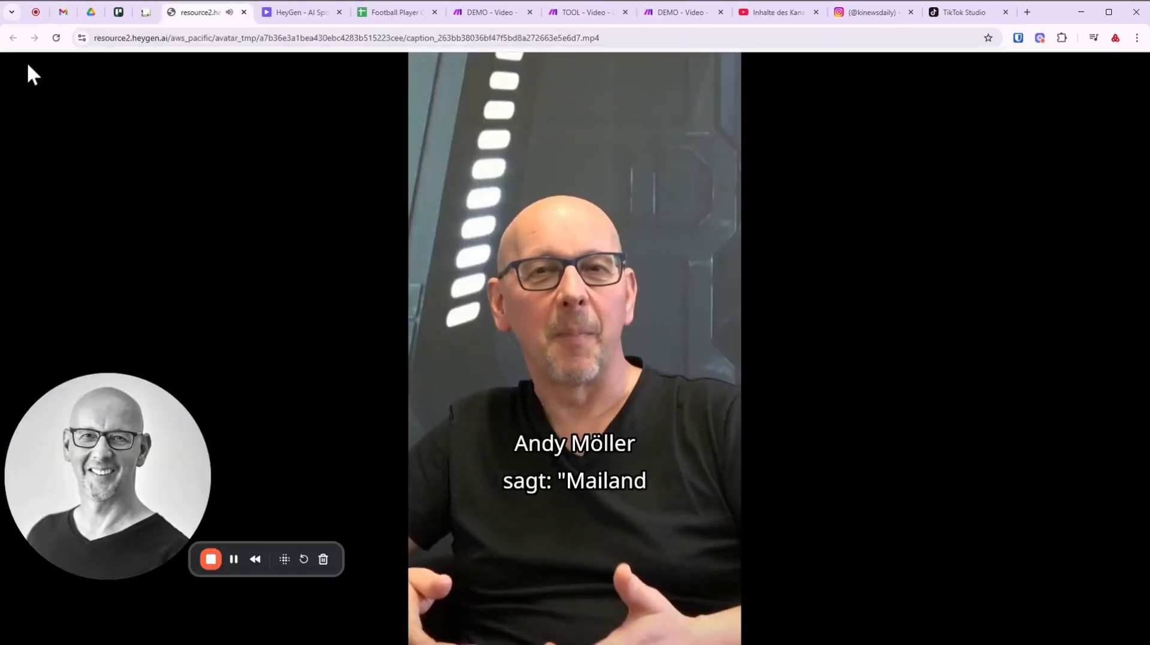
{"action": "left_click", "coordinate": [244, 12]}
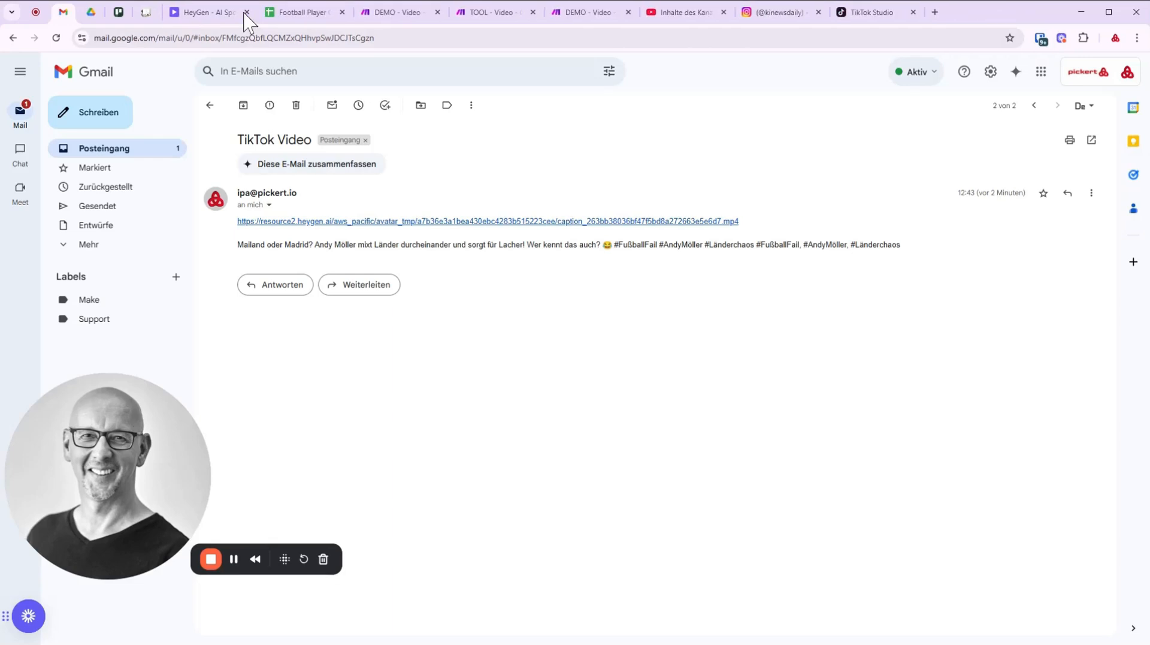
{"action": "left_click_drag", "start_coordinate": [237, 245], "coordinate": [929, 252]}
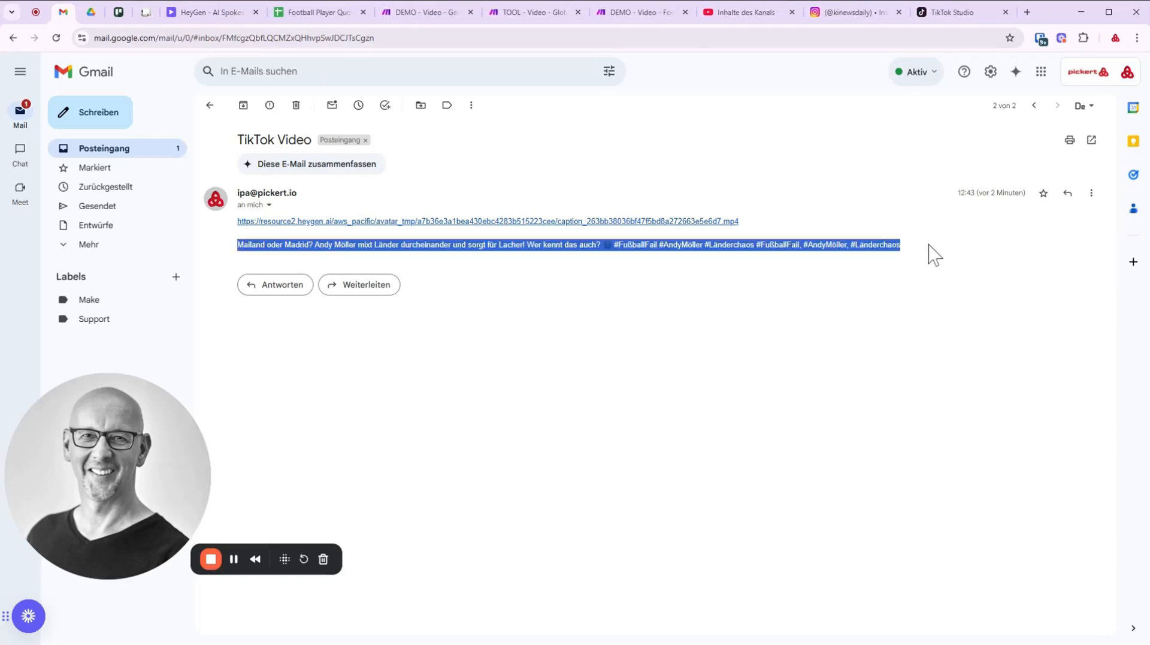
{"action": "left_click", "coordinate": [956, 12]}
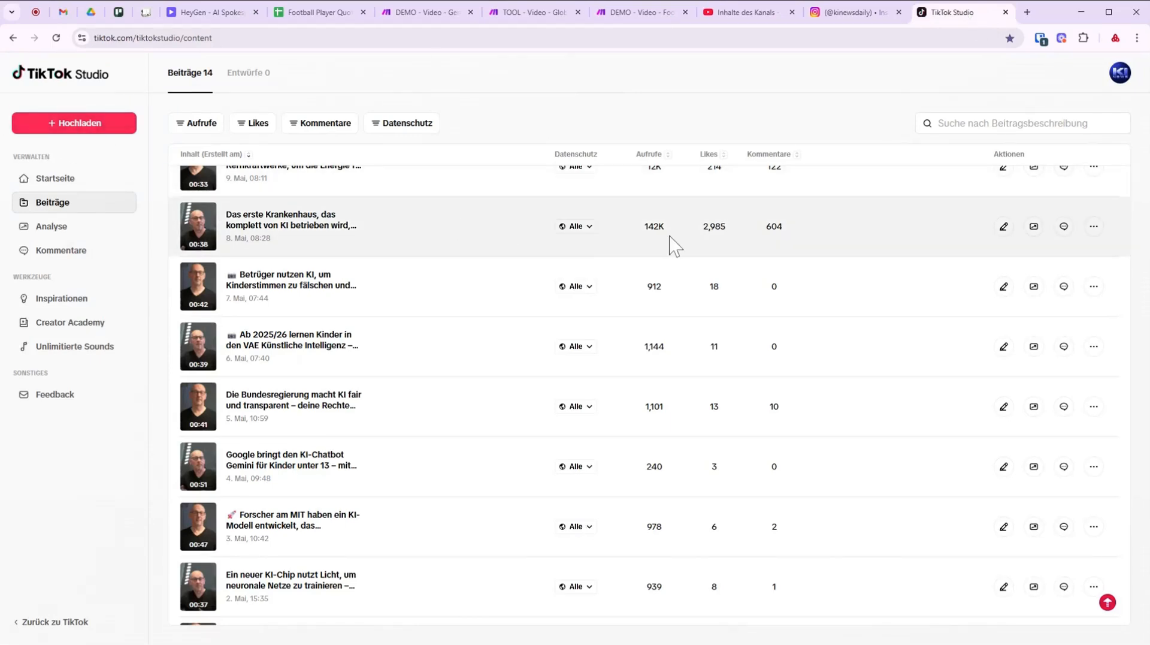
Check the Krankenhaus post's 142K views in TikTok Studio, then return to the TikTok Video email.
{"action": "double_click", "coordinate": [643, 228]}
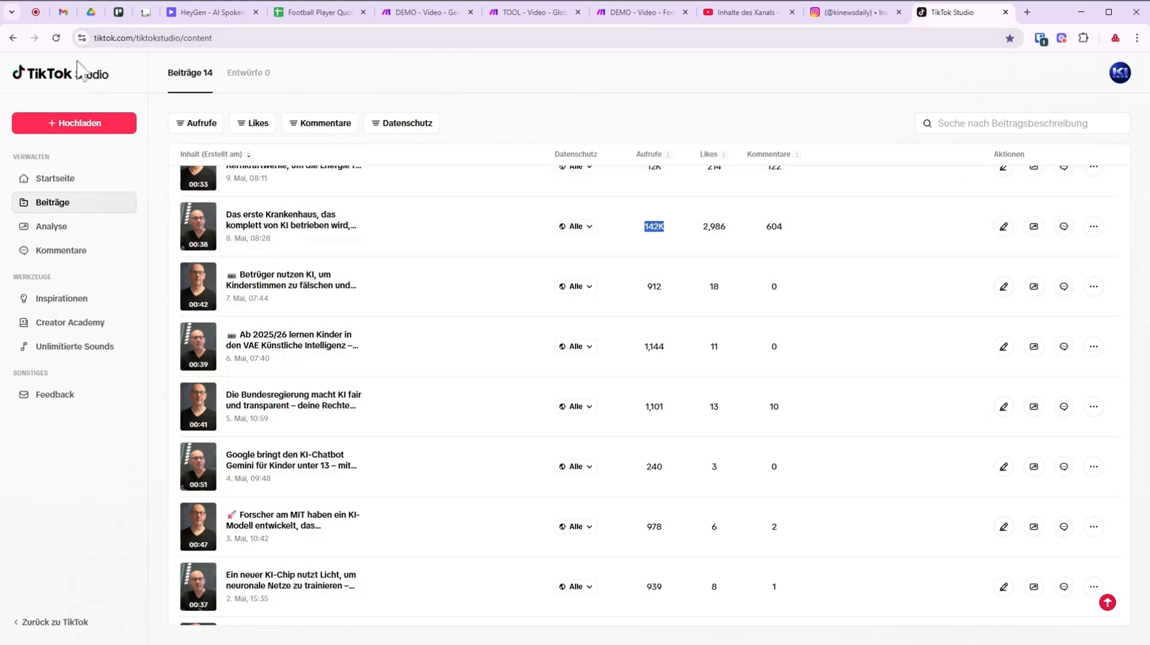
{"action": "left_click", "coordinate": [67, 12]}
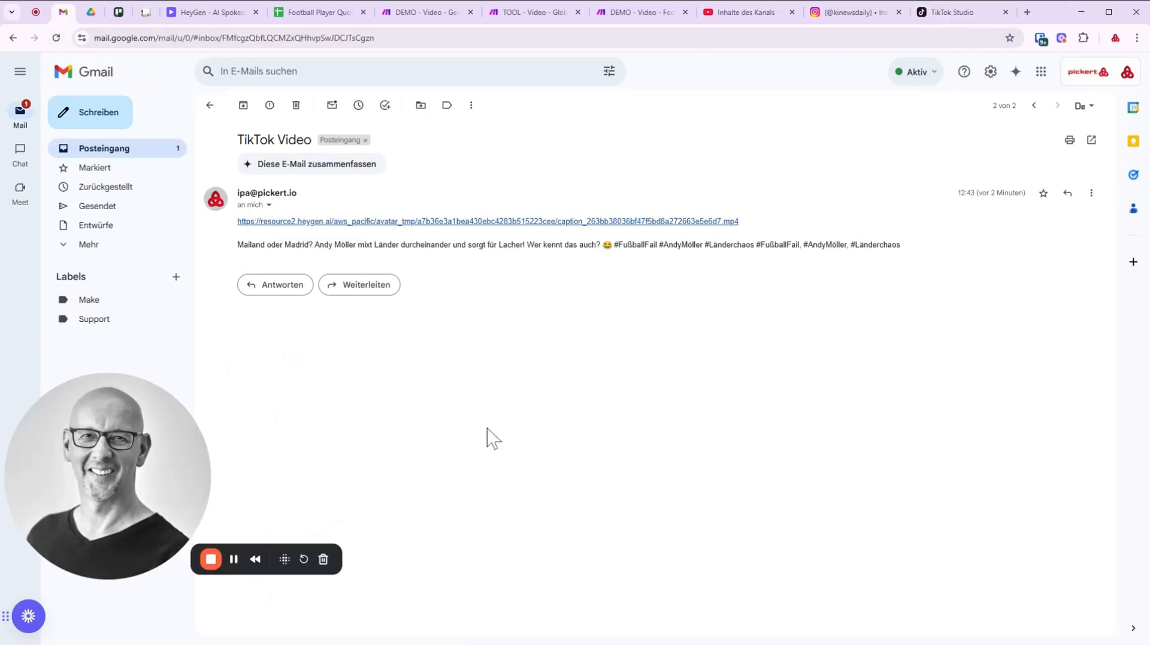